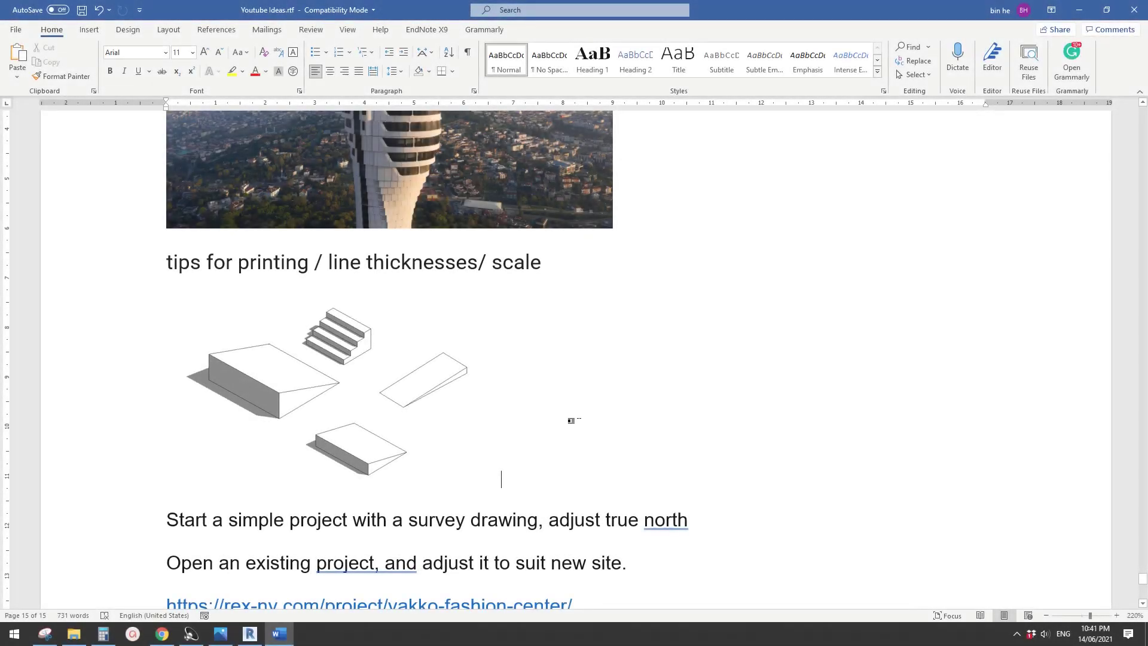
{"action": "scroll", "coordinate": [565, 415], "scroll_direction": "down", "scroll_amount": 2}
{"action": "left_click", "coordinate": [357, 338]}
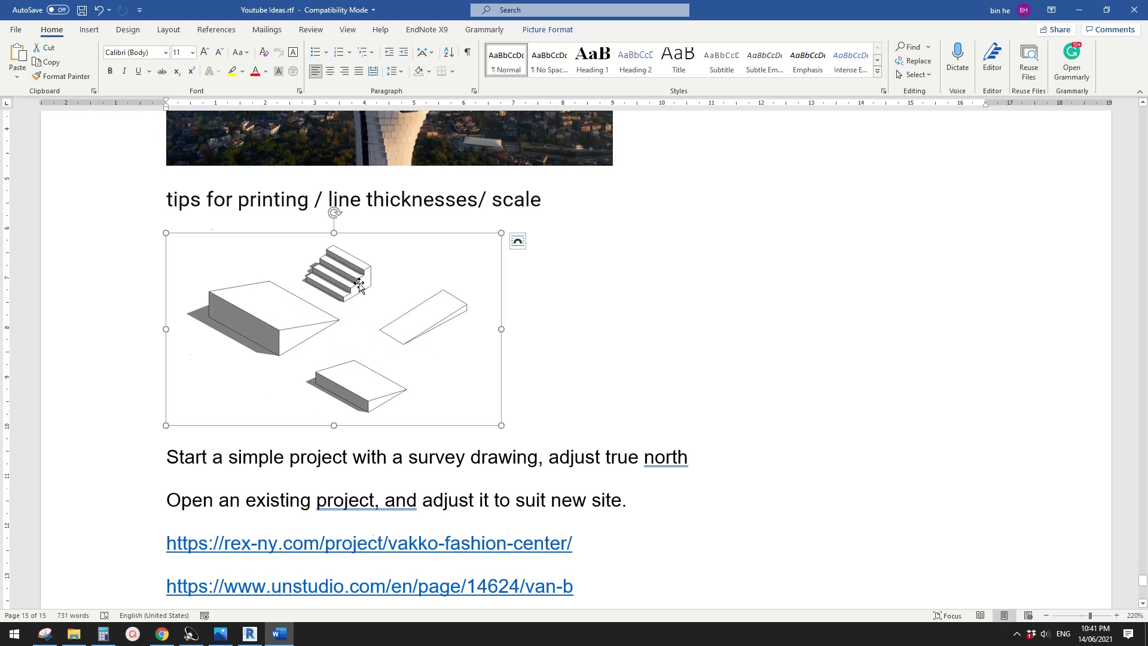
{"action": "scroll", "coordinate": [340, 346], "scroll_direction": "up", "scroll_amount": 1}
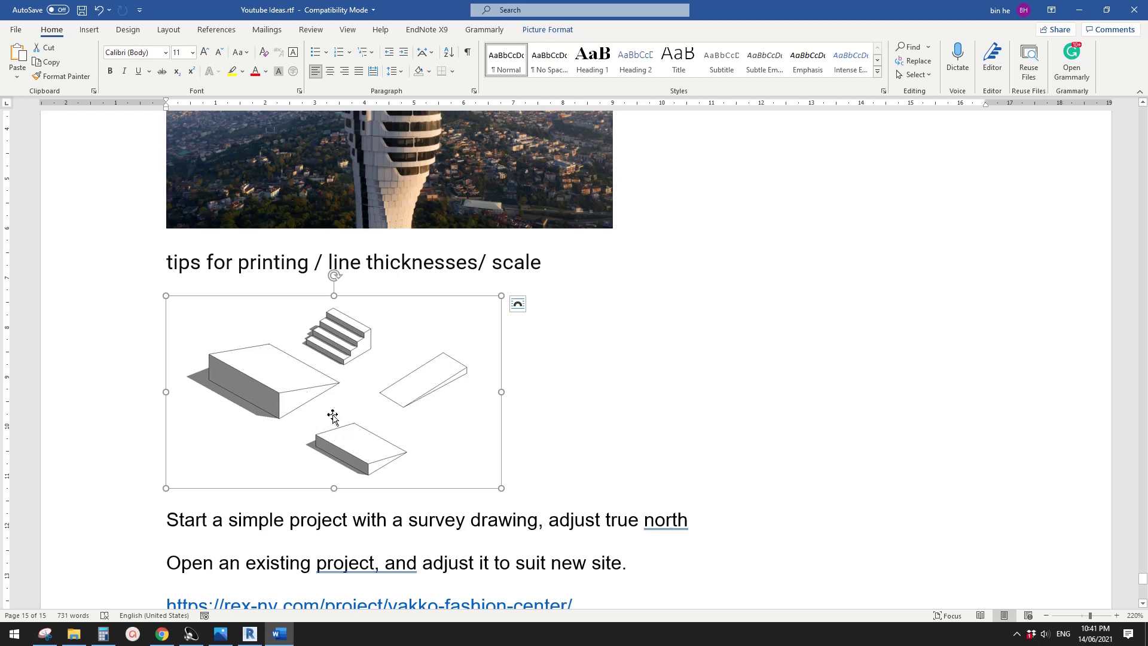
Switch to Revit and create a new project from the Architectural Template.
{"action": "left_click", "coordinate": [250, 634]}
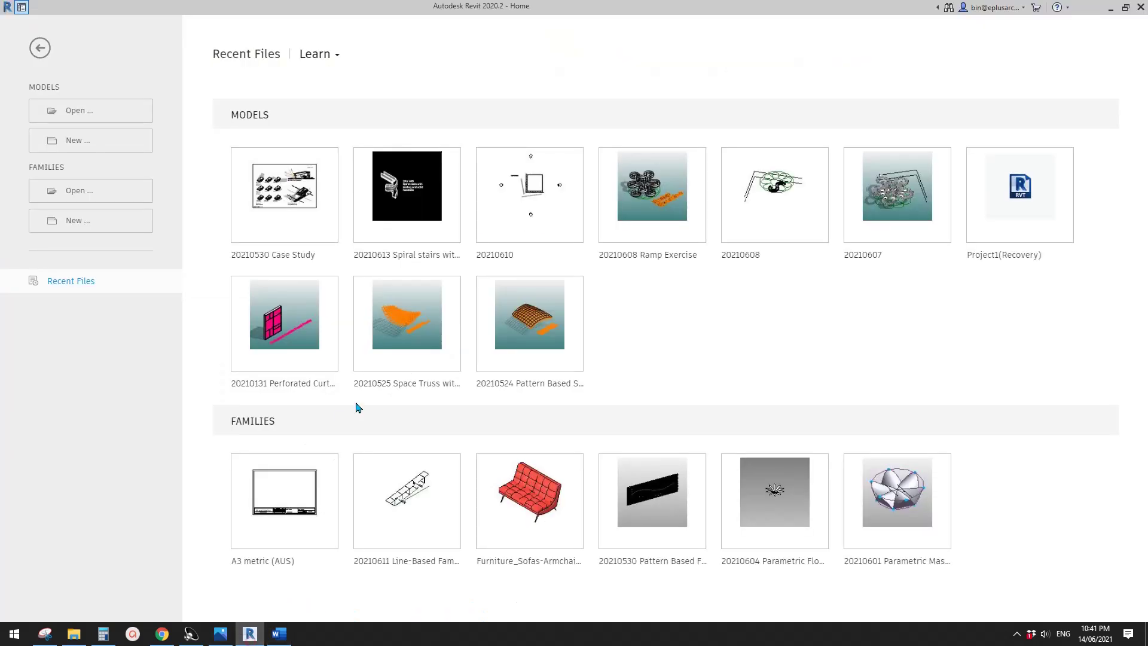
{"action": "left_click", "coordinate": [127, 145]}
{"action": "left_click", "coordinate": [482, 245]}
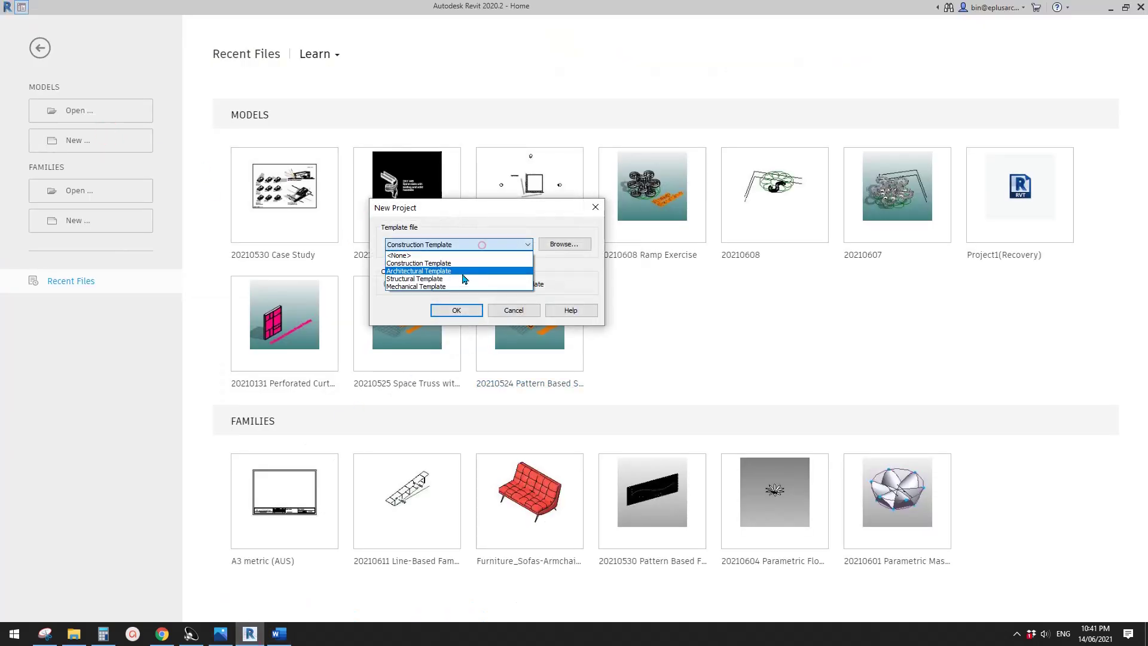
{"action": "left_click", "coordinate": [454, 273]}
{"action": "left_click", "coordinate": [458, 310]}
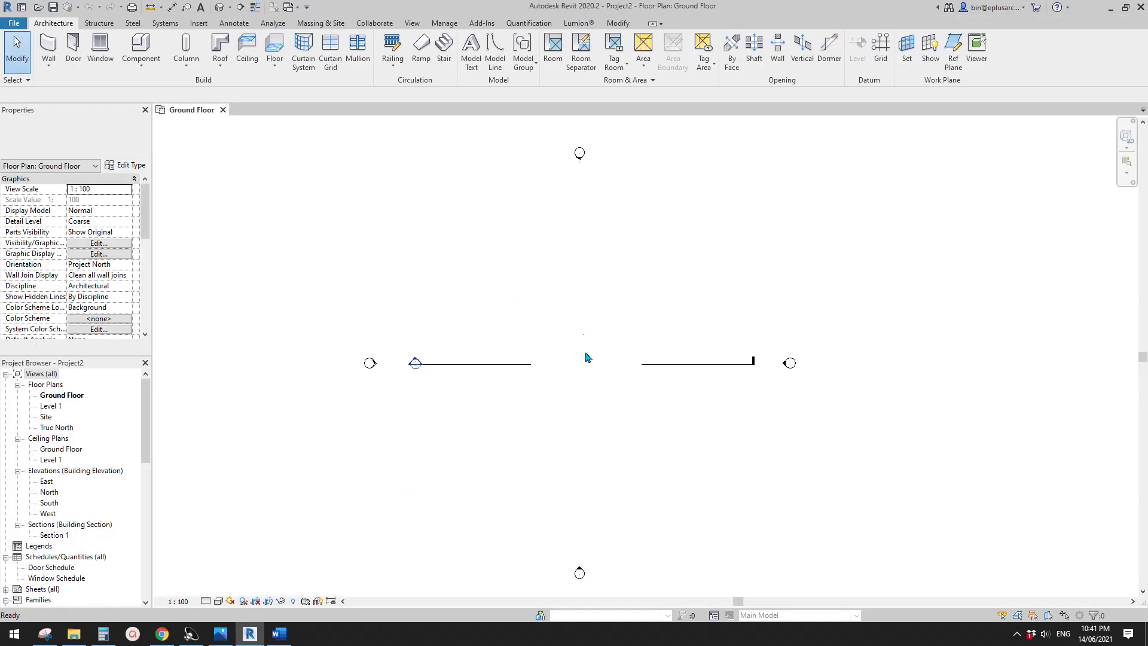
Create a straight horizontal stair run with 22 risers from Ground Floor to Level 1 above the section line.
{"action": "left_click", "coordinate": [444, 45]}
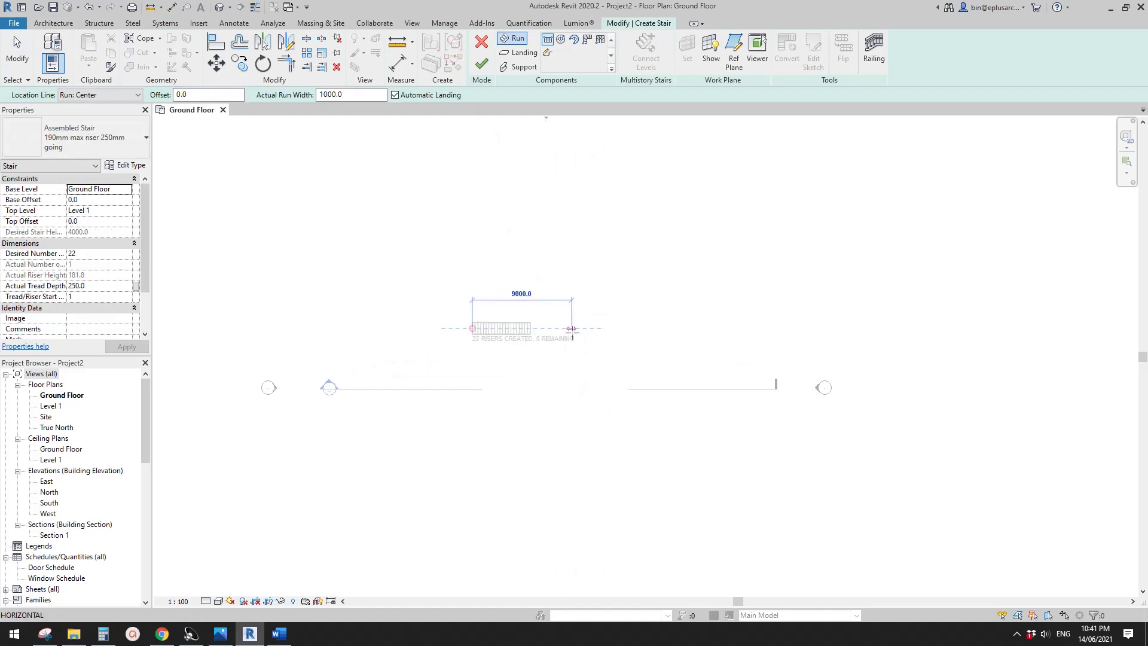
{"action": "left_click", "coordinate": [482, 62]}
{"action": "middle_click_drag", "start_coordinate": [466, 266], "coordinate": [465, 269]}
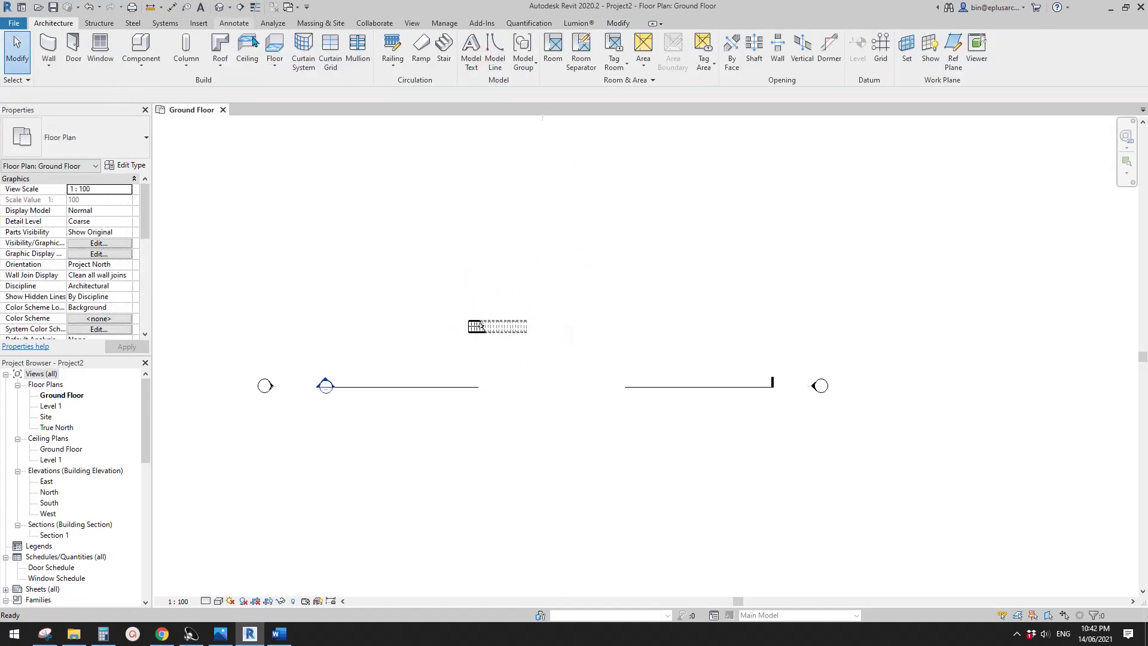
In the default 3D view, try the Precast Stair type on the stair, and change it to the Cast-In-Place Monolithic Stair type.
{"action": "left_click", "coordinate": [220, 8]}
{"action": "scroll", "coordinate": [669, 319], "scroll_direction": "up", "scroll_amount": 6}
{"action": "left_click", "coordinate": [683, 245]}
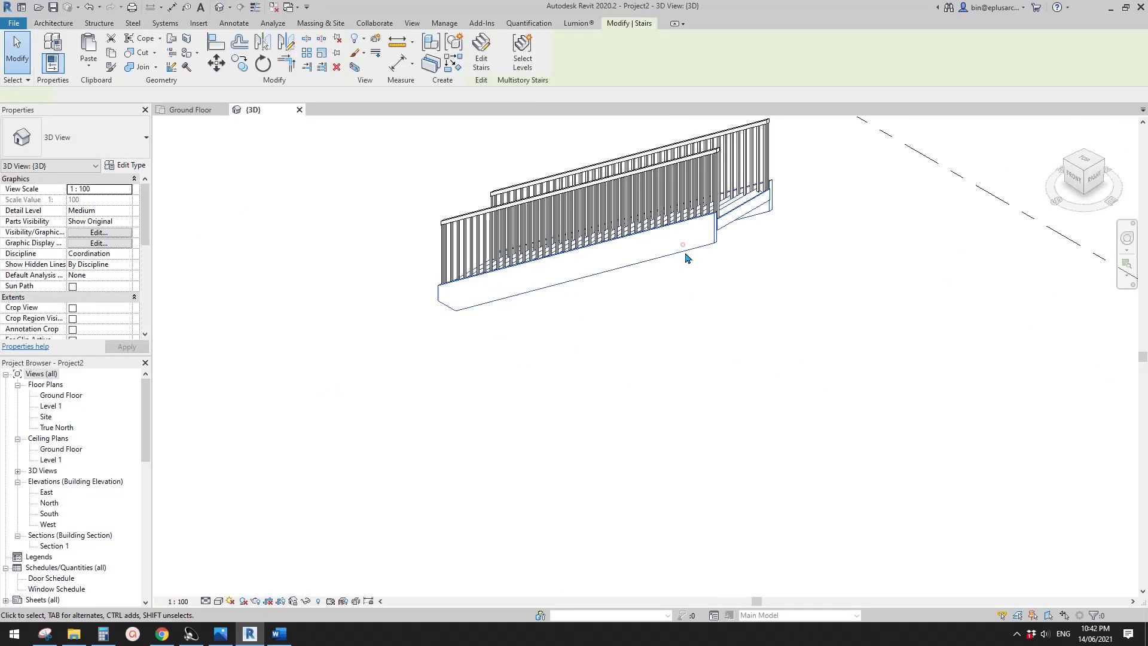
{"action": "middle_click_drag", "start_coordinate": [684, 251], "coordinate": [681, 337], "text": "shift"}
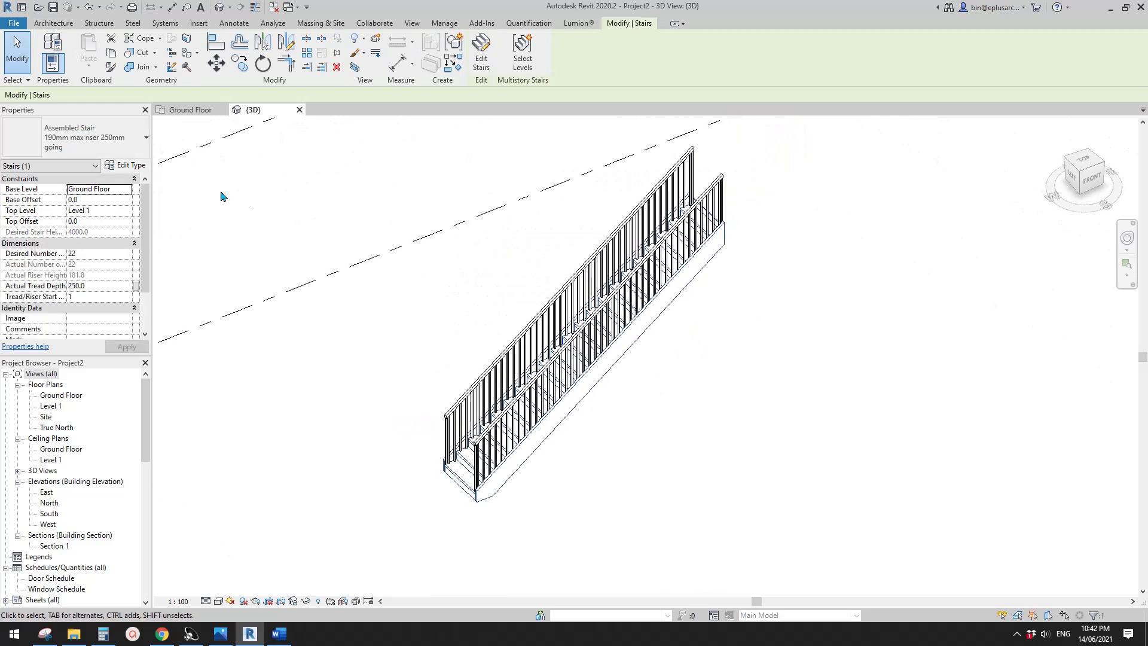
{"action": "left_click", "coordinate": [94, 137]}
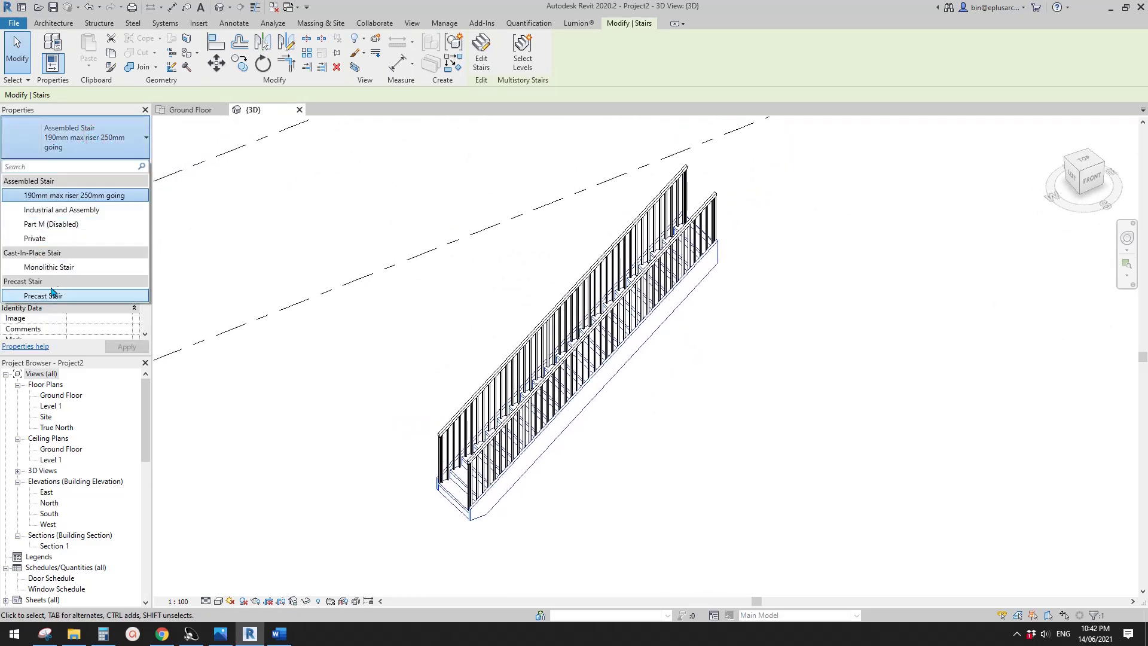
{"action": "left_click", "coordinate": [52, 297]}
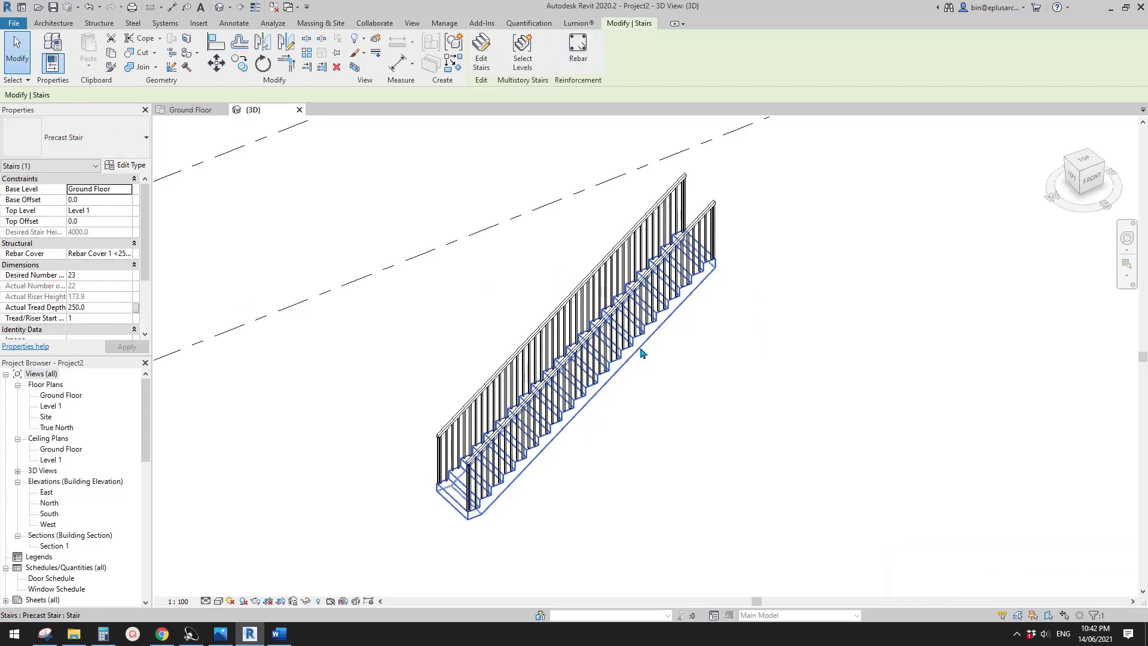
{"action": "left_click", "coordinate": [79, 130]}
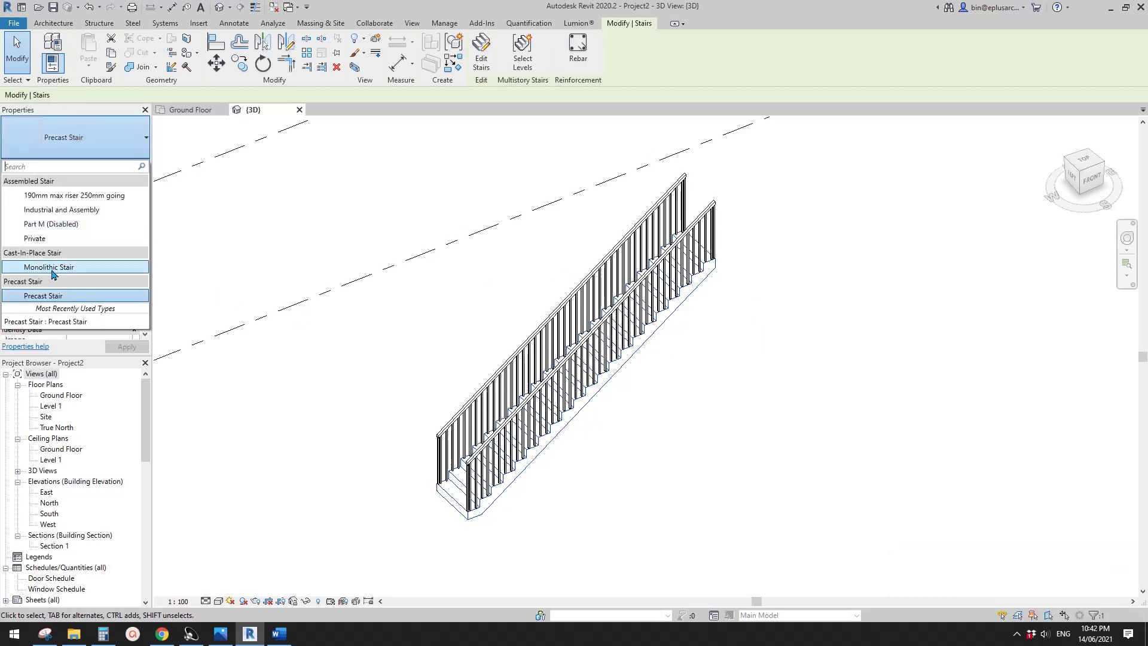
{"action": "left_click", "coordinate": [52, 269]}
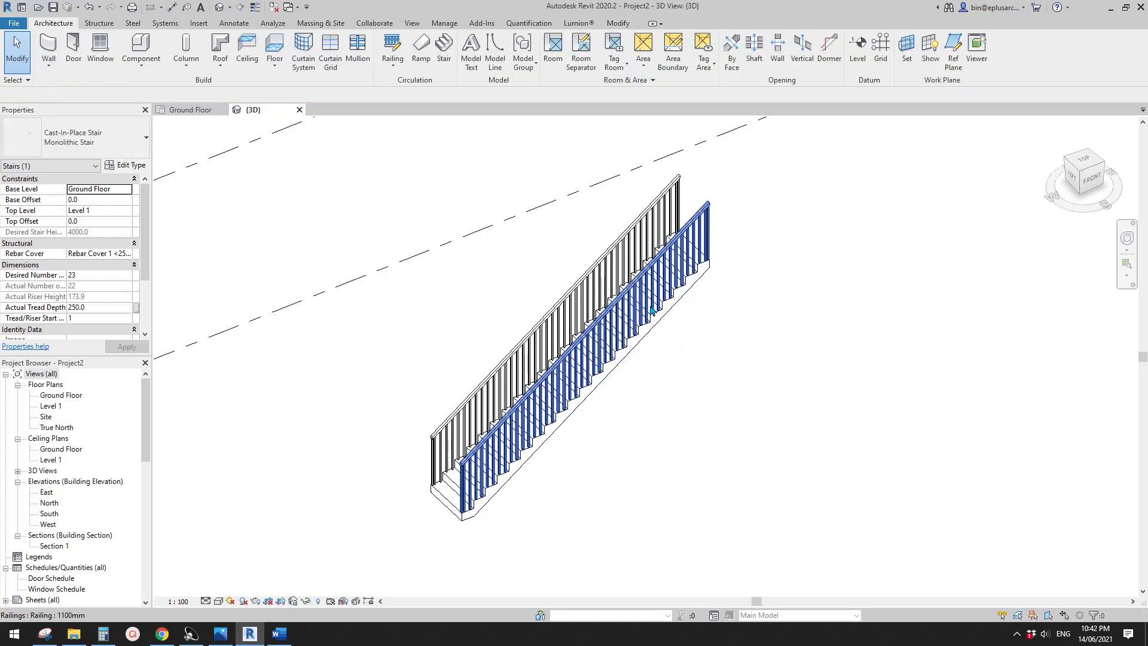
Delete both railings from the full-height monolithic stair.
{"action": "left_click", "coordinate": [652, 311]}
{"action": "key", "text": "Delete"}
{"action": "left_click", "coordinate": [659, 213]}
{"action": "key", "text": "Delete"}
{"action": "middle_click_drag", "start_coordinate": [724, 301], "coordinate": [718, 294]}
Create a short Monolithic Stair run about 1400 mm long in front of the full-height stair.
{"action": "left_click", "coordinate": [644, 317]}
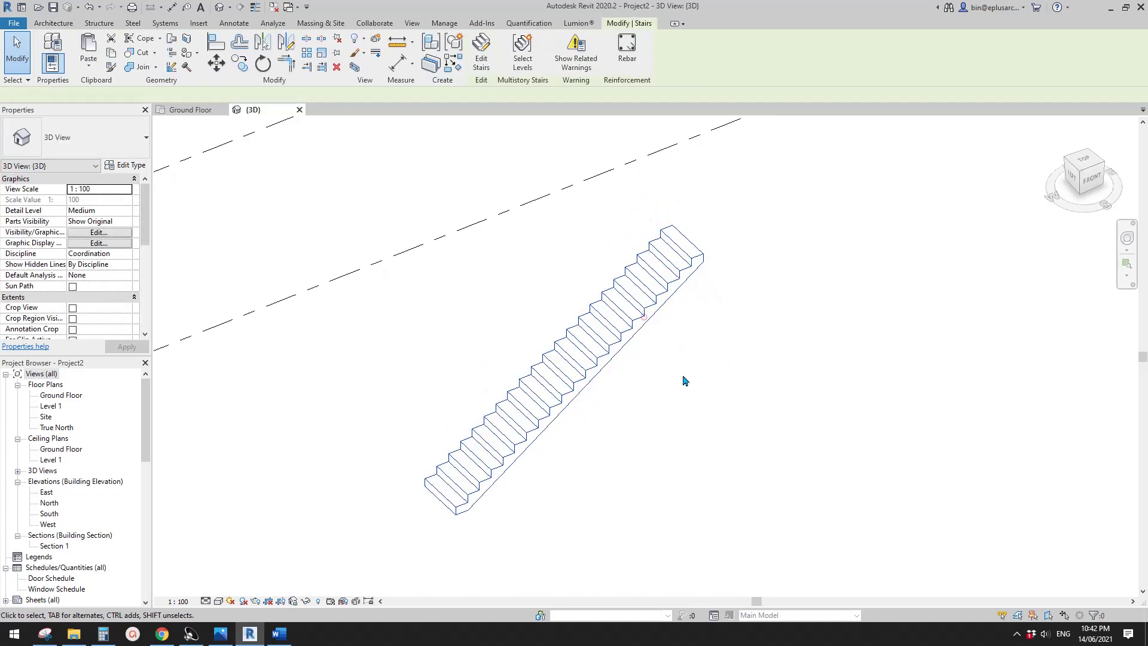
{"action": "middle_click_drag", "start_coordinate": [685, 381], "coordinate": [612, 320], "text": "shift"}
{"action": "scroll", "coordinate": [497, 402], "scroll_direction": "up", "scroll_amount": 2}
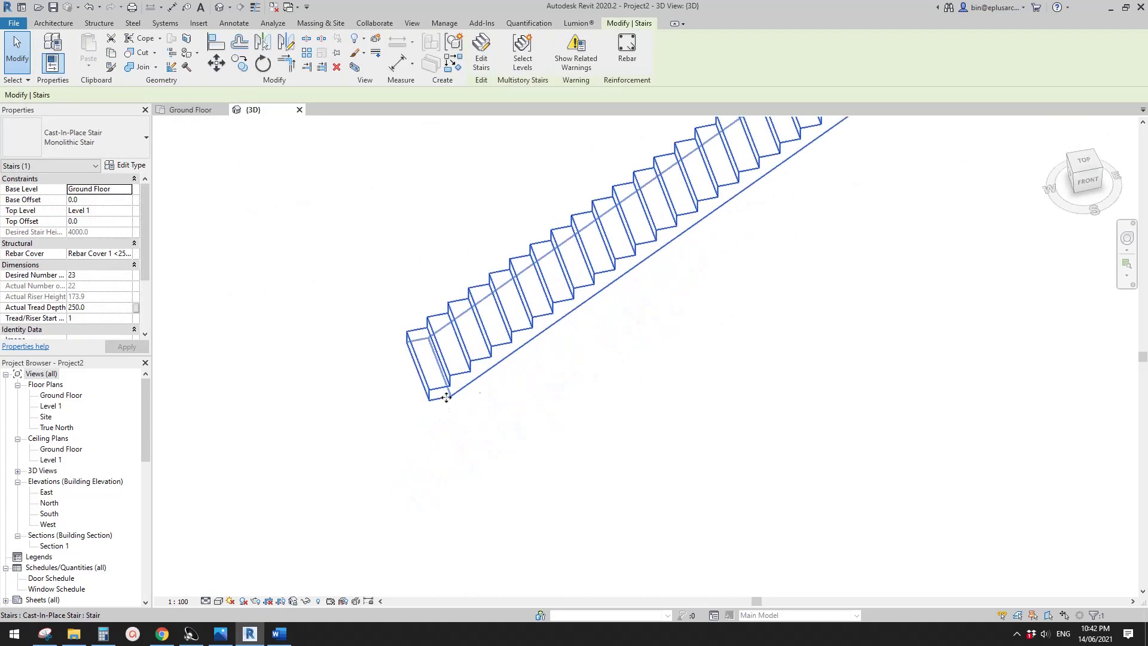
{"action": "double_click", "coordinate": [446, 397]}
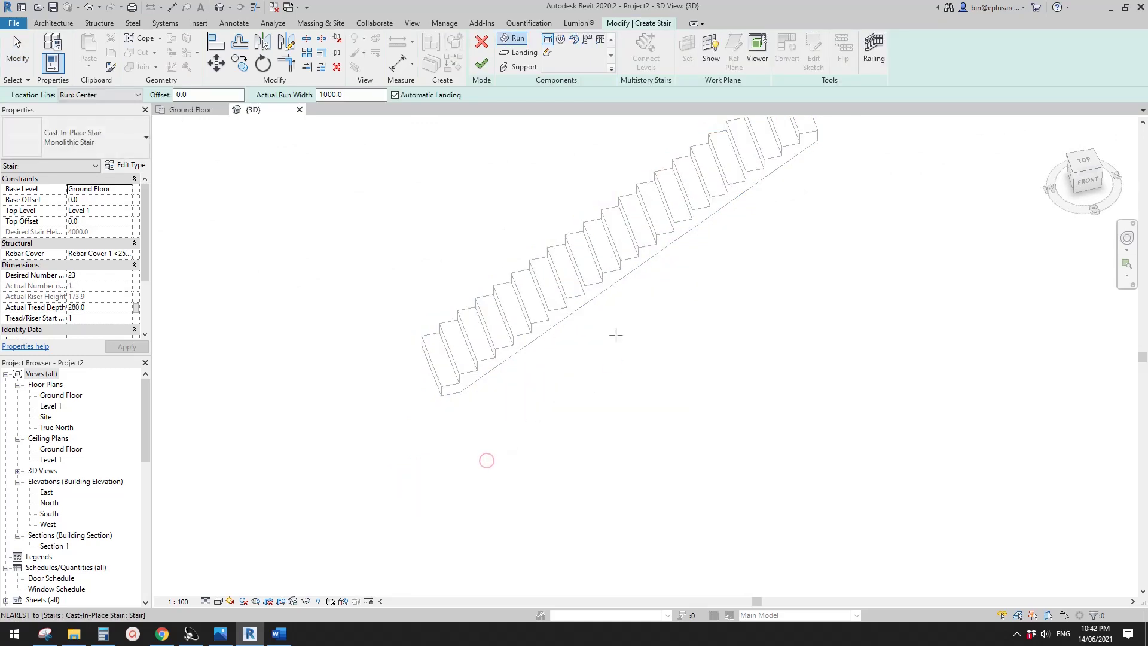
{"action": "scroll", "coordinate": [564, 449], "scroll_direction": "down", "scroll_amount": 1}
{"action": "middle_click_drag", "start_coordinate": [564, 449], "coordinate": [535, 410]}
{"action": "left_click", "coordinate": [497, 423]}
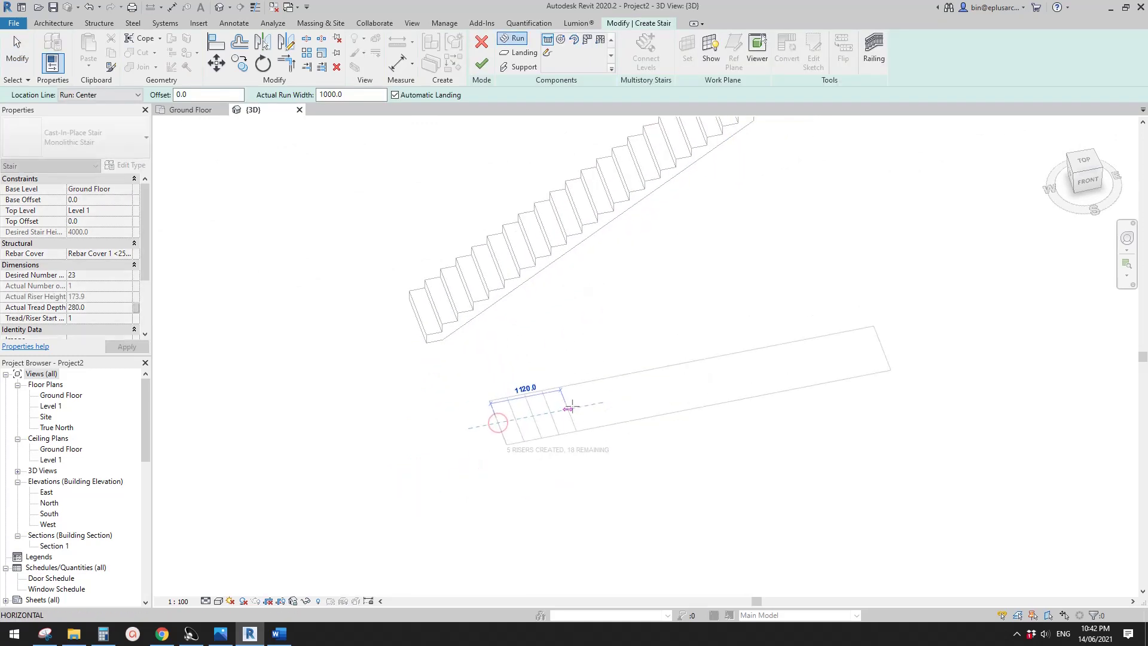
{"action": "left_click", "coordinate": [578, 403]}
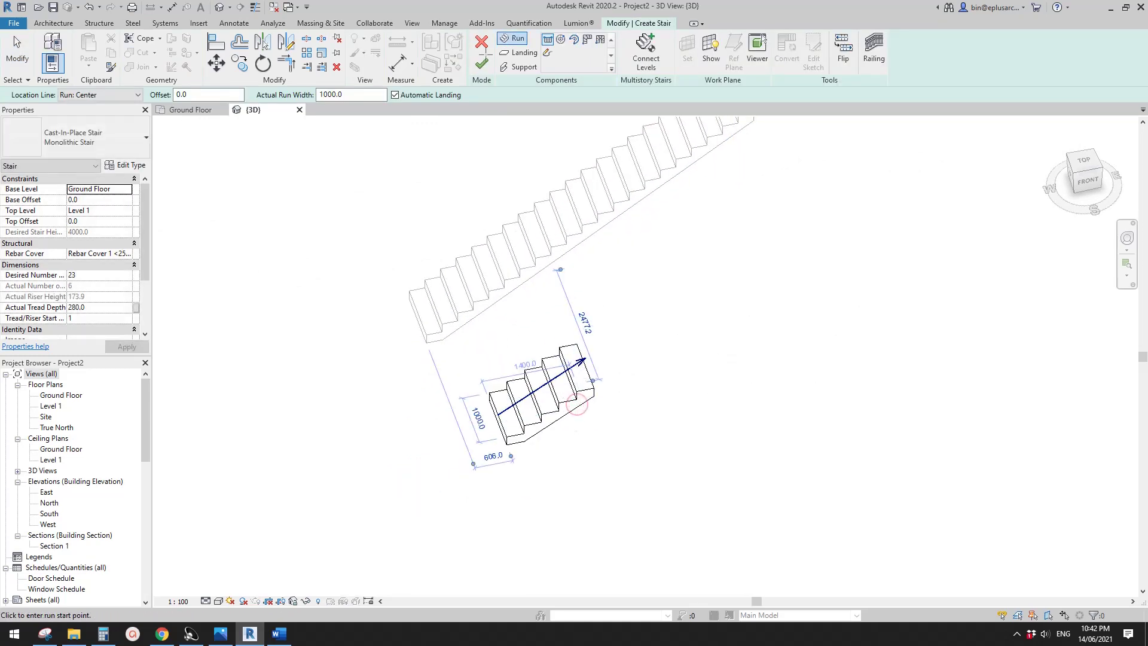
{"action": "left_click", "coordinate": [481, 63]}
Delete both railings from the short stair.
{"action": "scroll", "coordinate": [600, 388], "scroll_direction": "up", "scroll_amount": 2}
{"action": "left_click", "coordinate": [579, 310]}
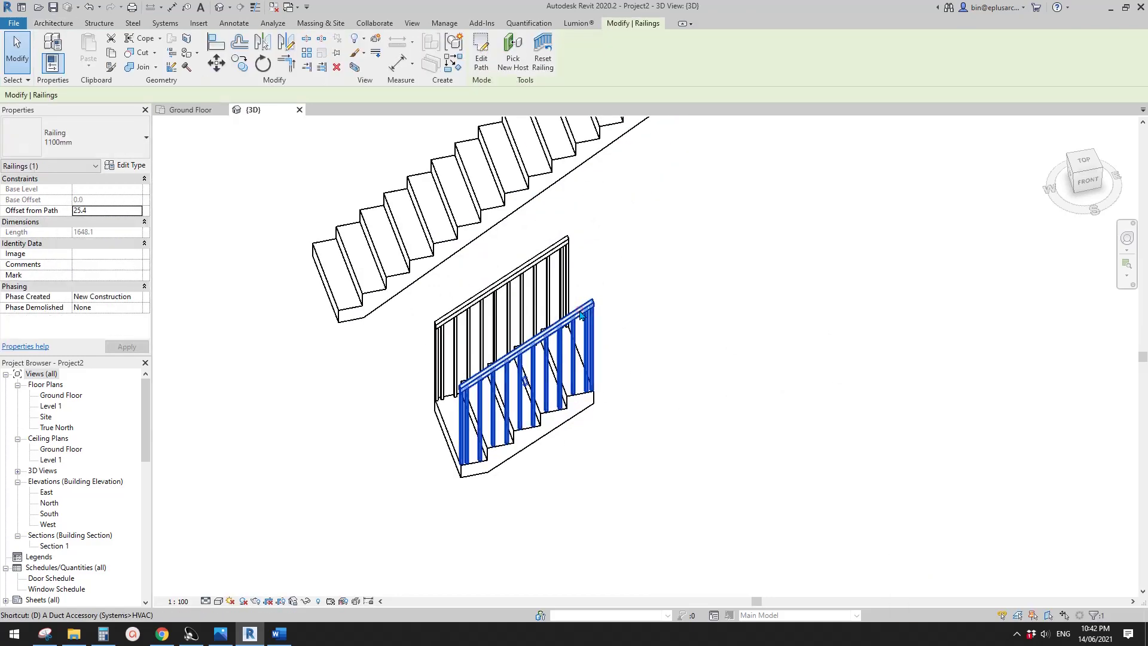
{"action": "key", "text": "Delete"}
{"action": "left_click", "coordinate": [560, 254]}
{"action": "key", "text": "Delete"}
{"action": "middle_click_drag", "start_coordinate": [571, 413], "coordinate": [548, 358], "text": "shift"}
{"action": "scroll", "coordinate": [533, 352], "scroll_direction": "down", "scroll_amount": 1}
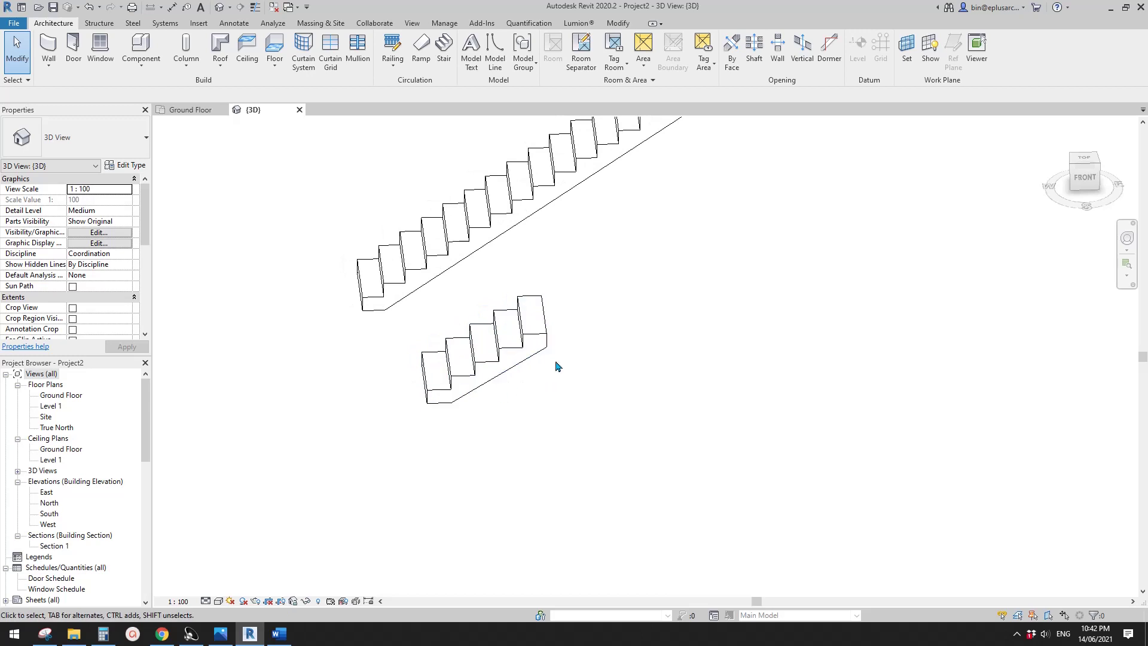
Duplicate the short stair's type as Monolithic Stair 2.
{"action": "scroll", "coordinate": [503, 383], "scroll_direction": "down", "scroll_amount": 3}
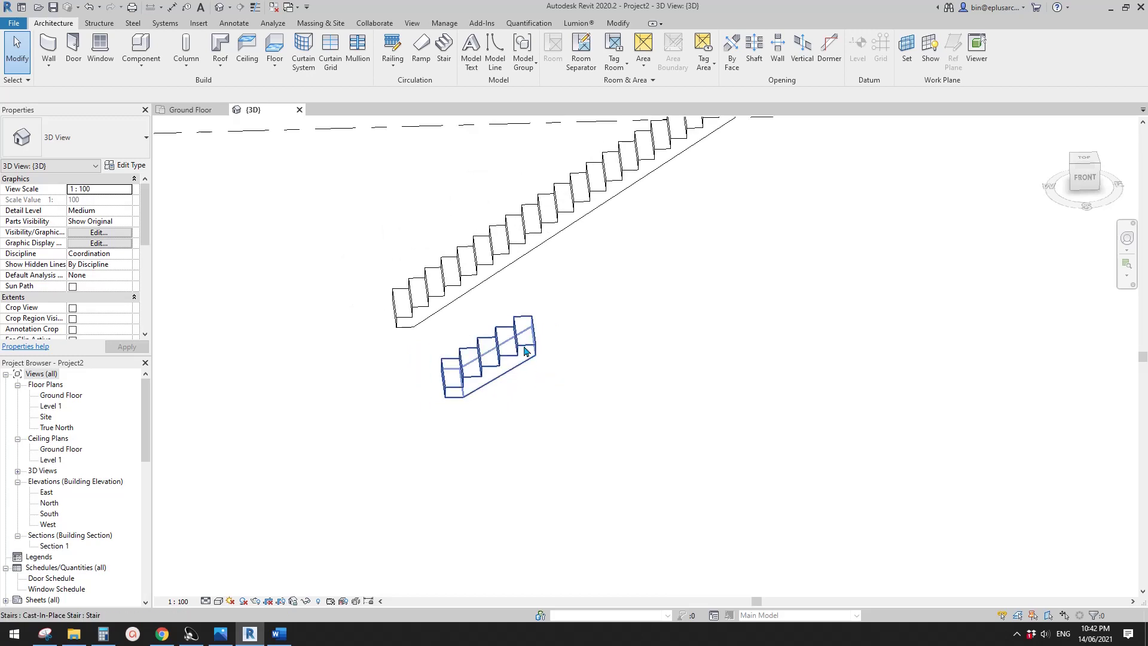
{"action": "left_click", "coordinate": [518, 359]}
{"action": "middle_click_drag", "start_coordinate": [517, 359], "coordinate": [602, 448], "text": "shift"}
{"action": "scroll", "coordinate": [536, 354], "scroll_direction": "up", "scroll_amount": 1}
{"action": "left_click", "coordinate": [536, 353]}
{"action": "scroll", "coordinate": [536, 353], "scroll_direction": "up", "scroll_amount": 1}
{"action": "middle_click_drag", "start_coordinate": [536, 353], "coordinate": [611, 386]}
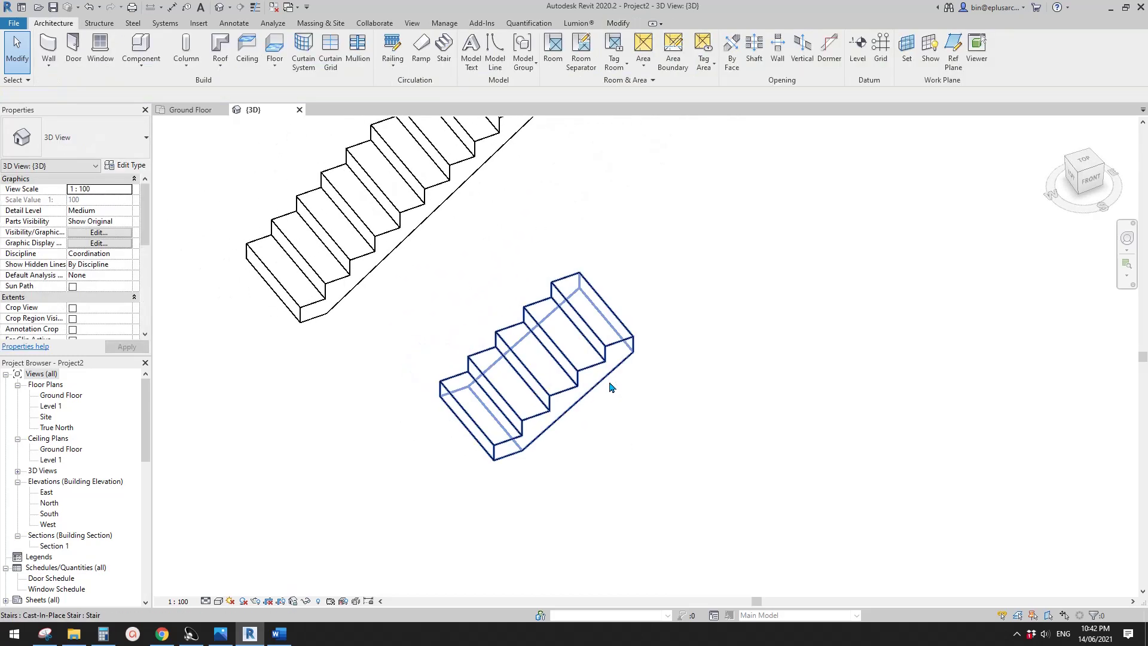
{"action": "left_click", "coordinate": [581, 370]}
{"action": "left_click", "coordinate": [126, 164]}
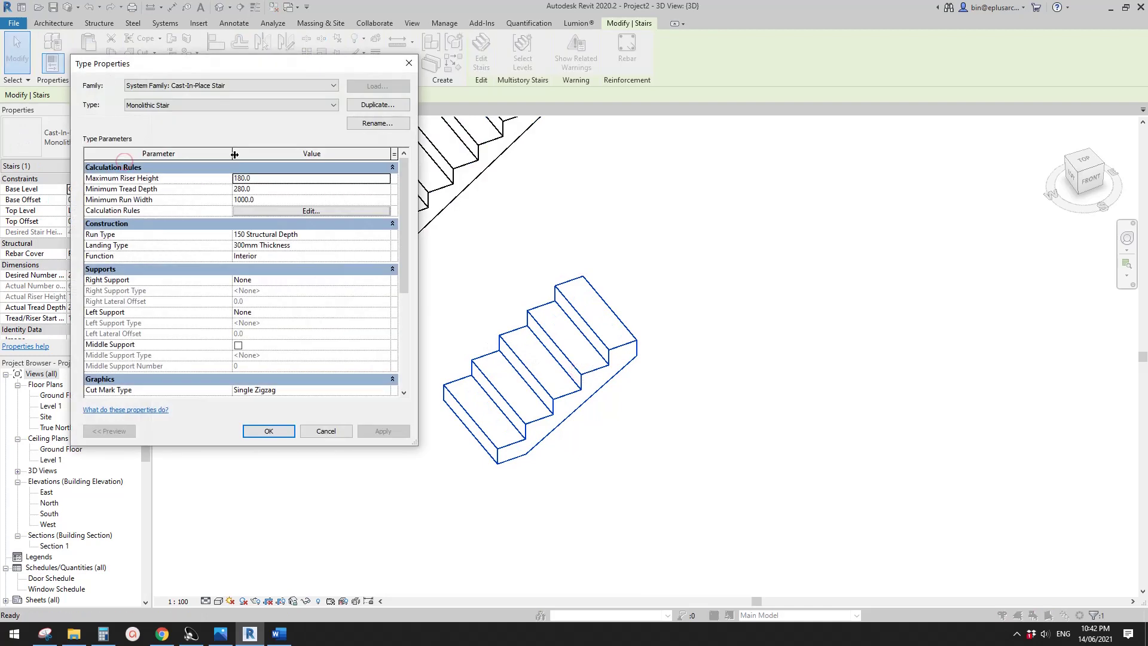
{"action": "left_click", "coordinate": [384, 107]}
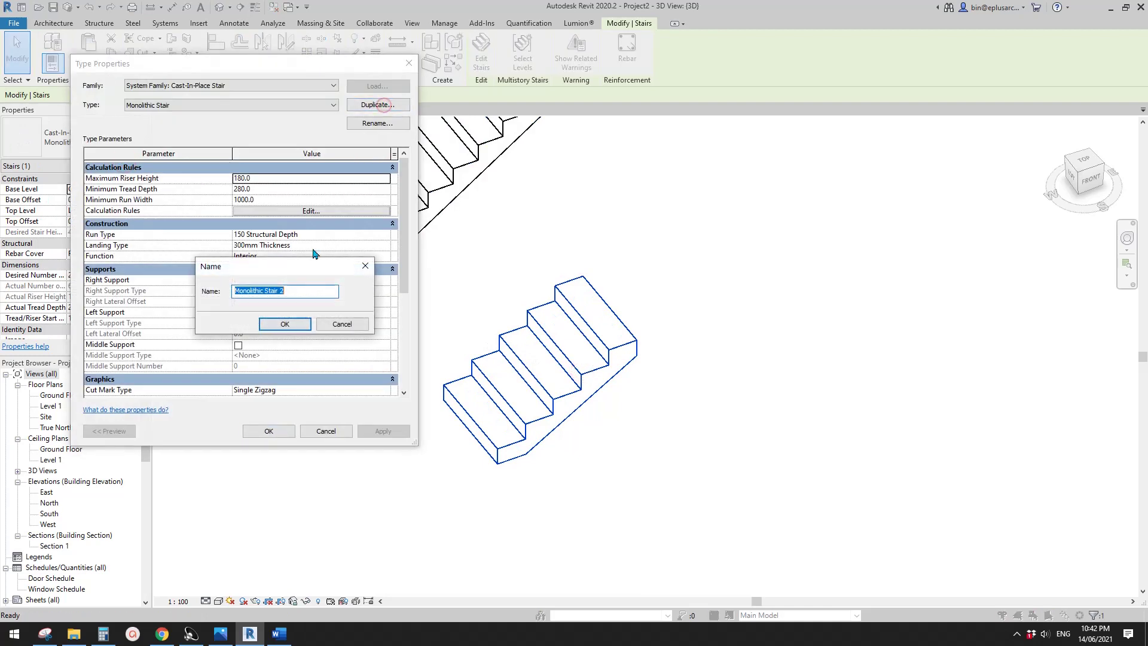
{"action": "left_click", "coordinate": [286, 324]}
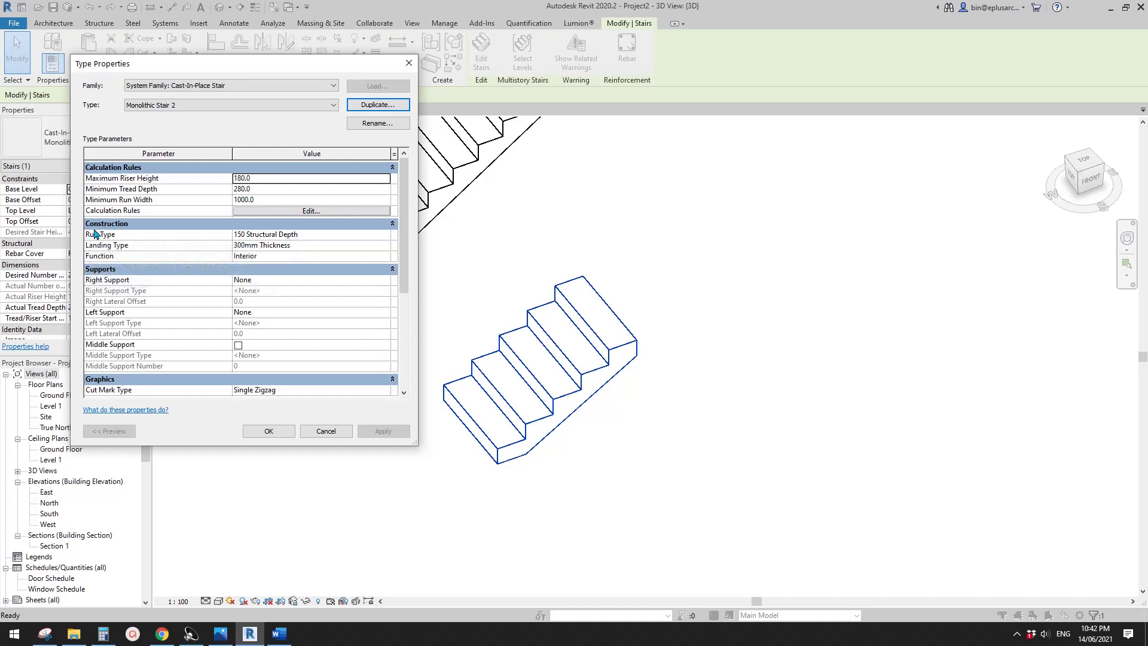
Duplicate the stair's run type as "1000 deep", increase its structural depth to match the name, and apply it to the short stair.
{"action": "left_click", "coordinate": [344, 233]}
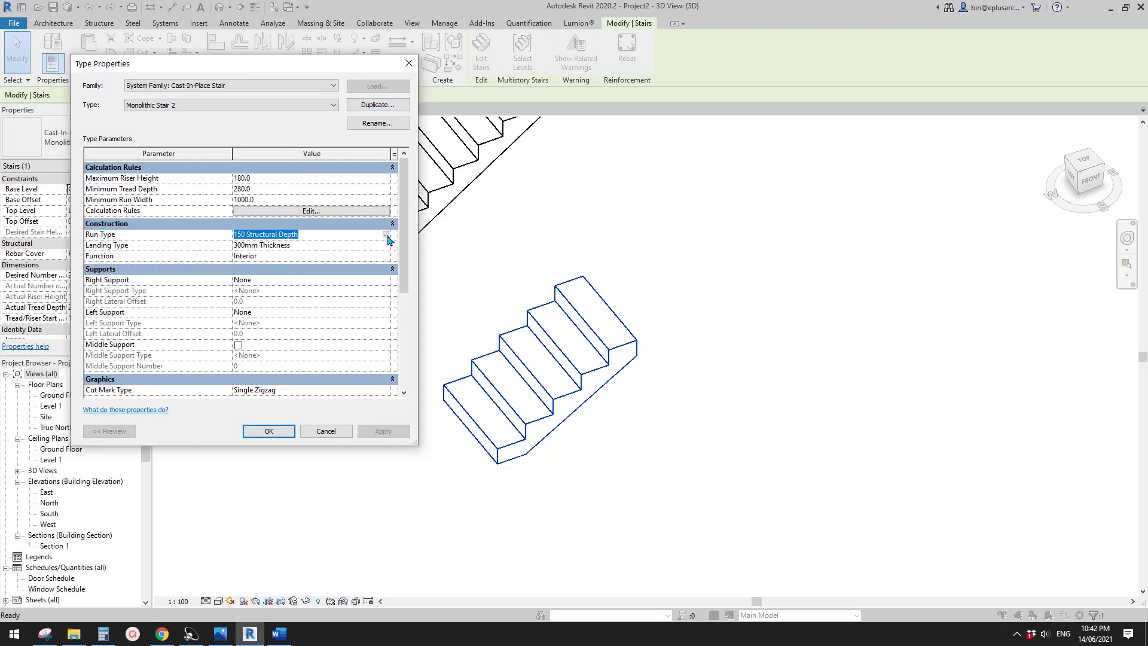
{"action": "left_click", "coordinate": [386, 235]}
{"action": "left_click", "coordinate": [378, 105]}
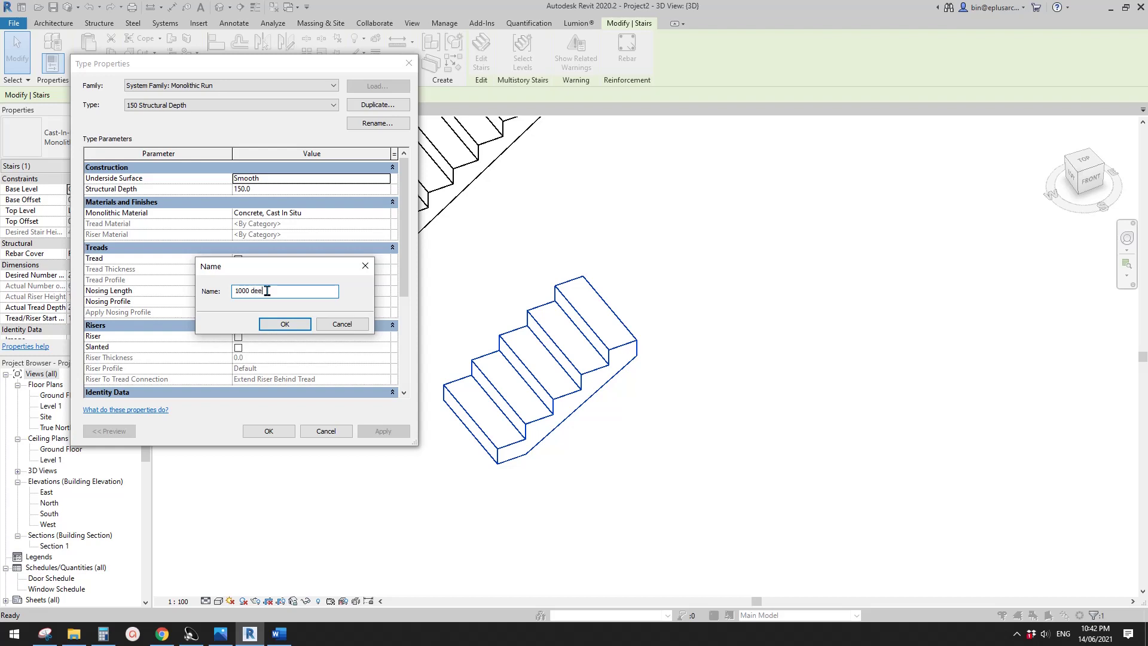
{"action": "left_click", "coordinate": [285, 325]}
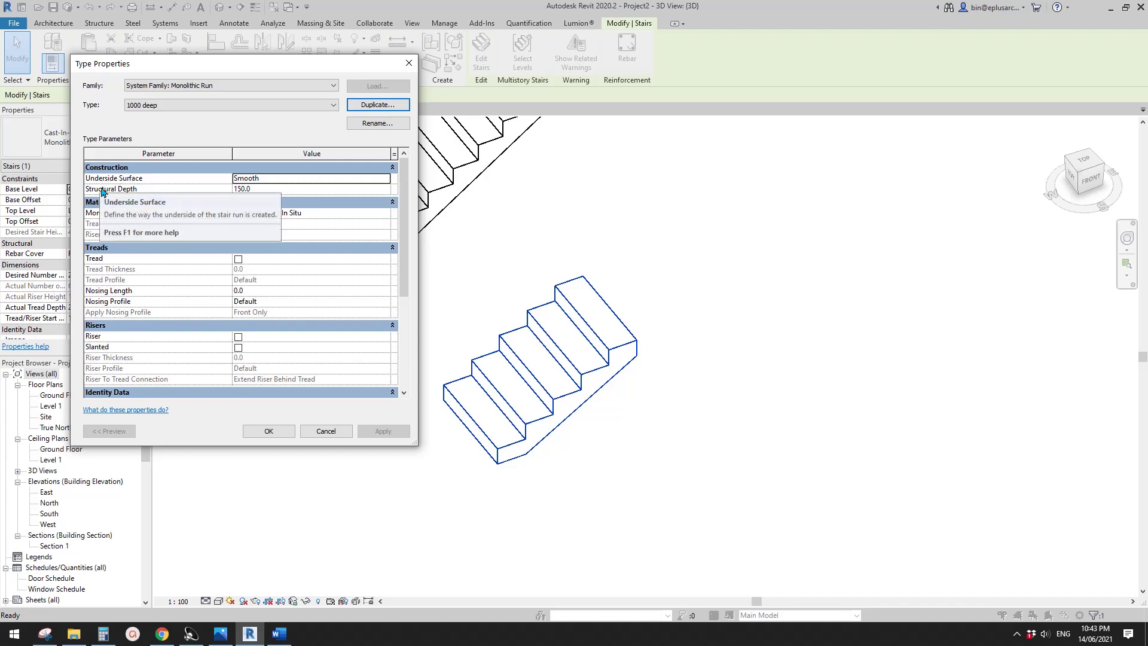
{"action": "left_click", "coordinate": [279, 189]}
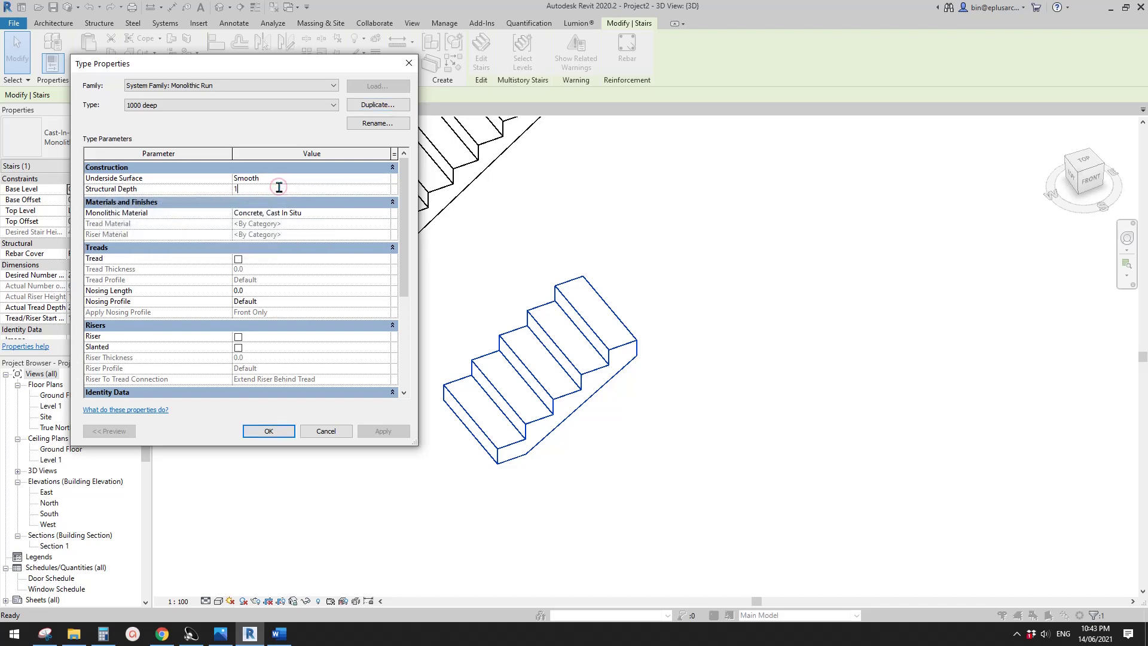
{"action": "left_click", "coordinate": [268, 431]}
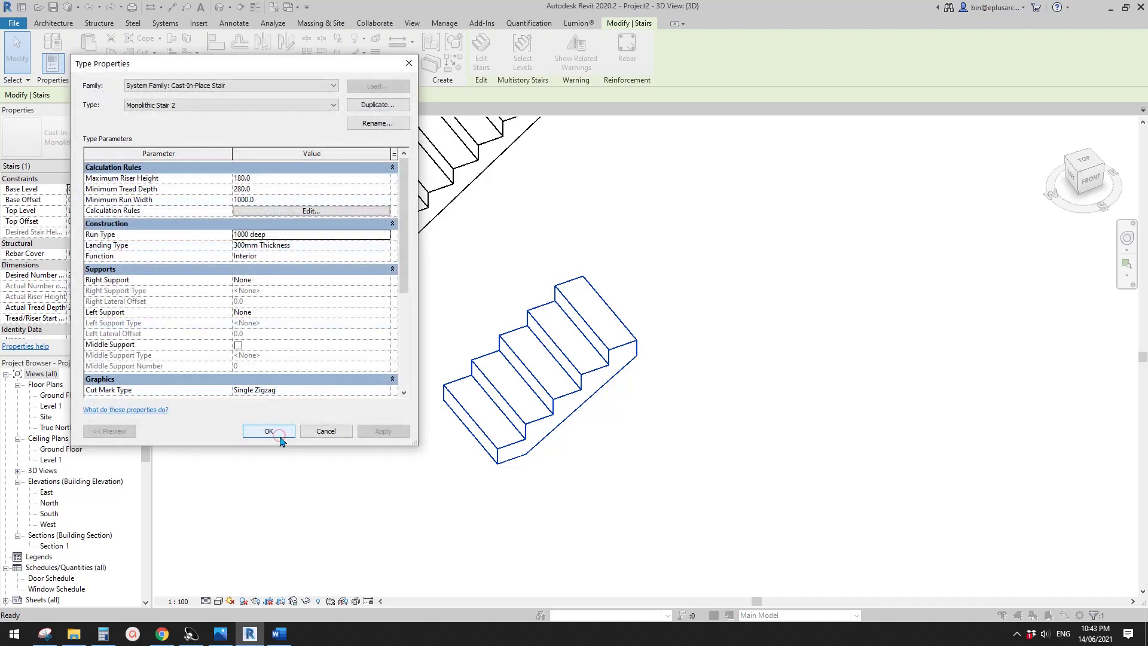
{"action": "left_click", "coordinate": [281, 434]}
{"action": "key", "text": "Escape"}
{"action": "left_click", "coordinate": [537, 421]}
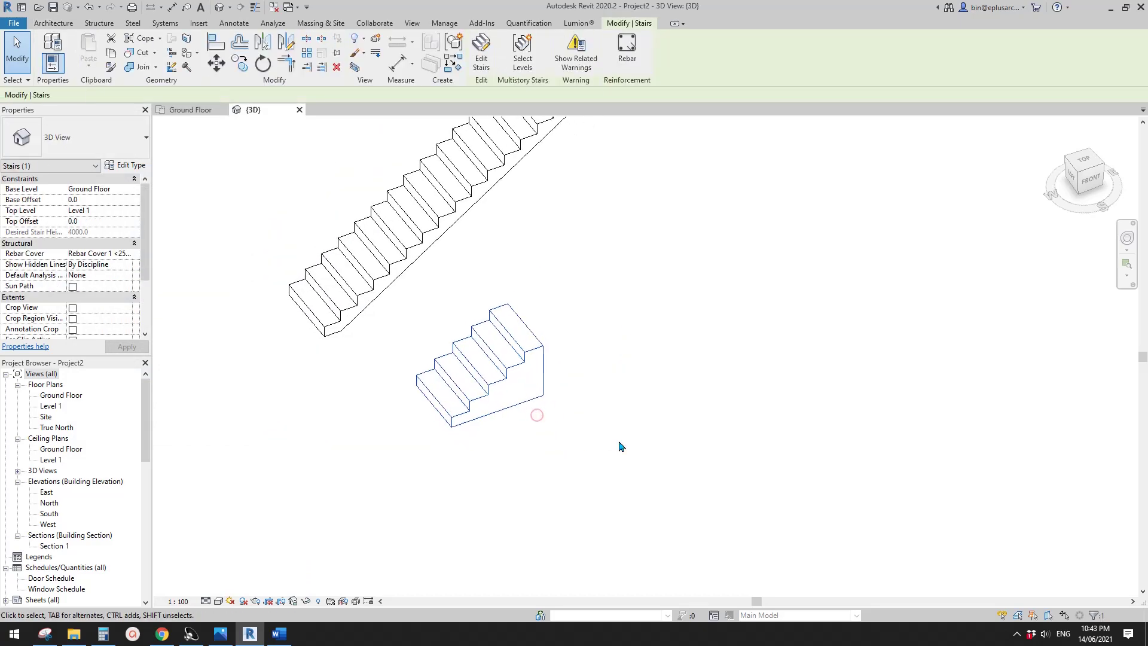
{"action": "middle_click_drag", "start_coordinate": [537, 420], "coordinate": [425, 509], "text": "shift"}
{"action": "key", "text": "c"}
{"action": "key", "text": "s"}
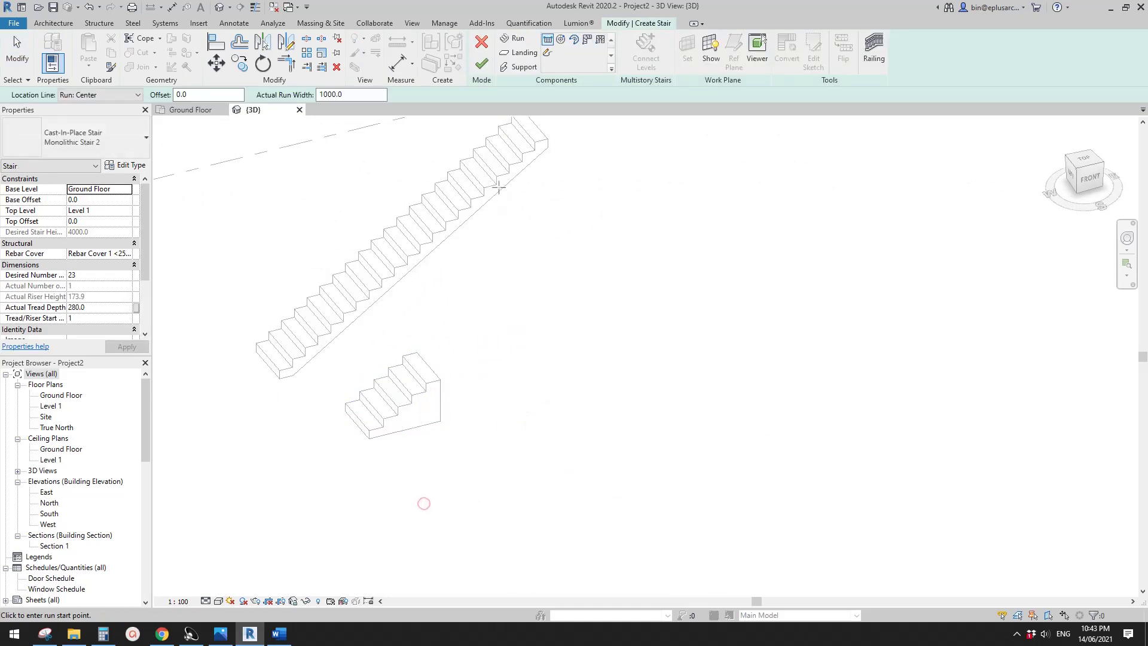
{"action": "scroll", "coordinate": [424, 452], "scroll_direction": "up", "scroll_amount": 2}
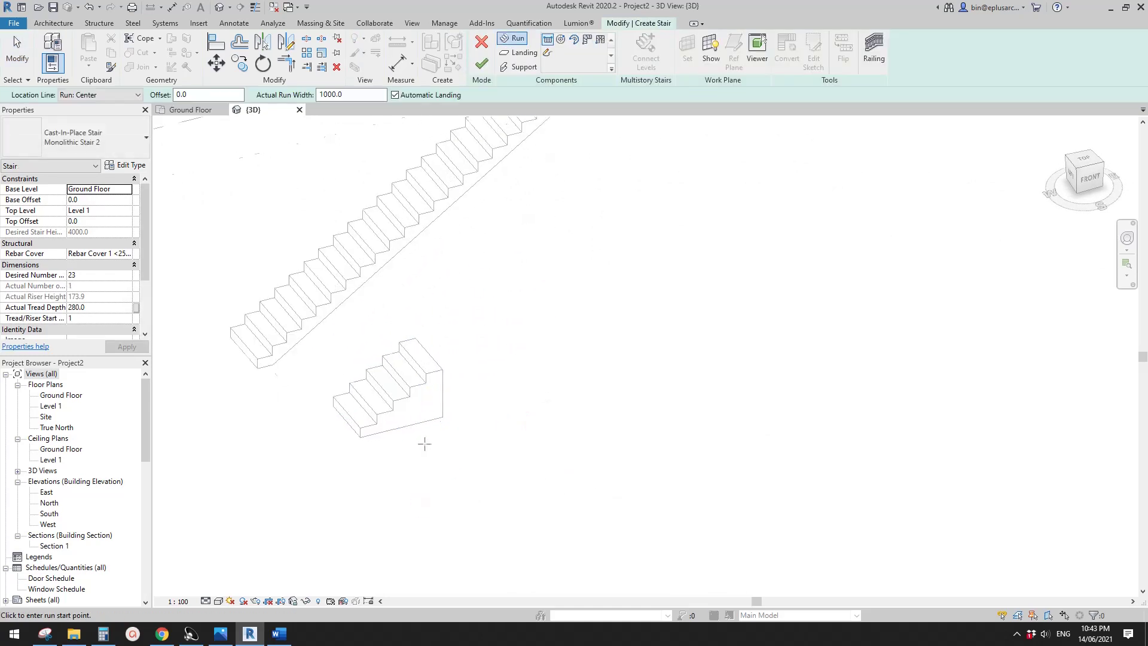
{"action": "scroll", "coordinate": [488, 311], "scroll_direction": "down", "scroll_amount": 2}
{"action": "middle_click_drag", "start_coordinate": [480, 322], "coordinate": [459, 381]}
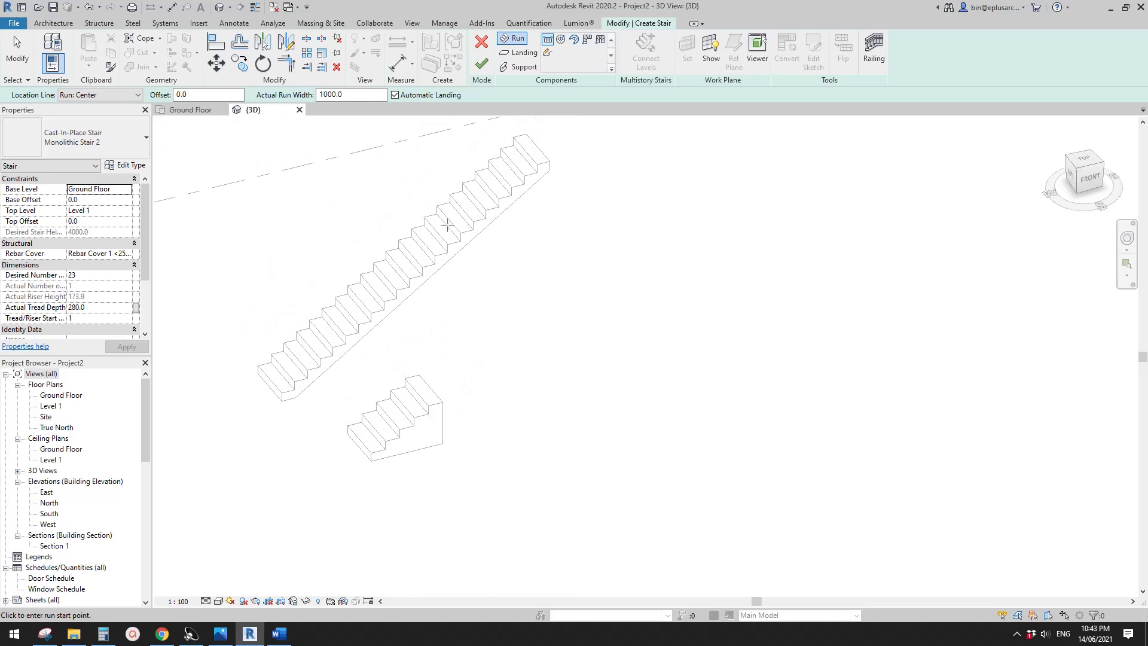
{"action": "middle_click_drag", "start_coordinate": [404, 361], "coordinate": [493, 352]}
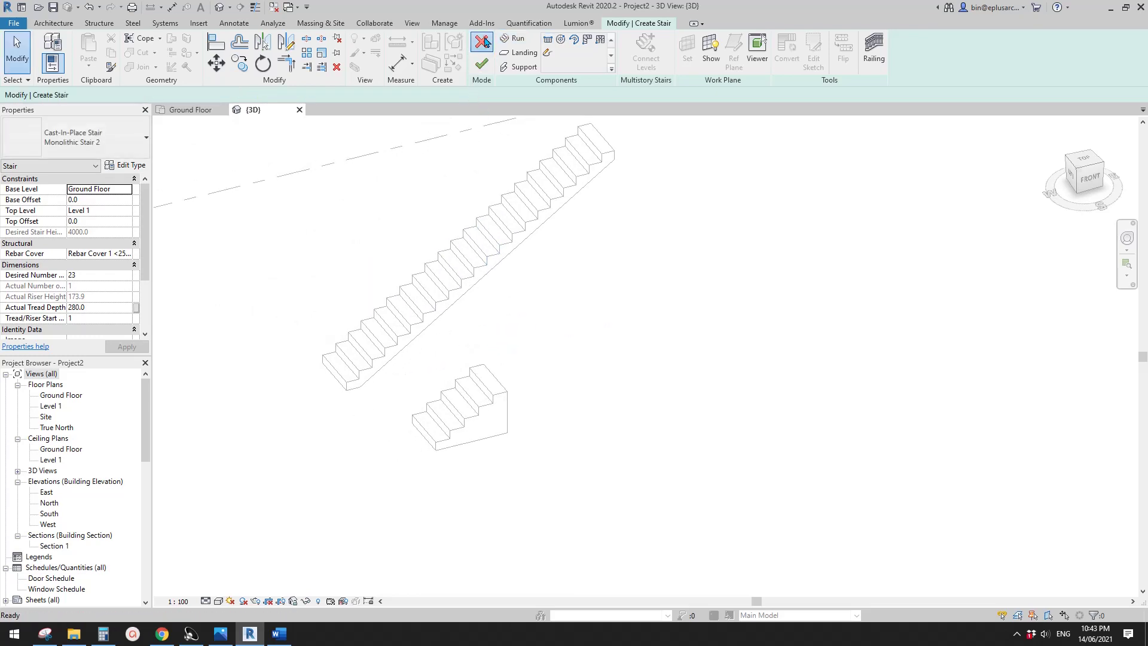
{"action": "left_click", "coordinate": [481, 63]}
{"action": "middle_click_drag", "start_coordinate": [569, 270], "coordinate": [520, 338]}
{"action": "left_click", "coordinate": [448, 439]}
{"action": "middle_click_drag", "start_coordinate": [470, 429], "coordinate": [482, 382], "text": "shift"}
{"action": "scroll", "coordinate": [472, 372], "scroll_direction": "up", "scroll_amount": 1}
{"action": "key", "text": "Escape"}
{"action": "scroll", "coordinate": [469, 367], "scroll_direction": "down", "scroll_amount": 1}
{"action": "scroll", "coordinate": [473, 371], "scroll_direction": "down", "scroll_amount": 1}
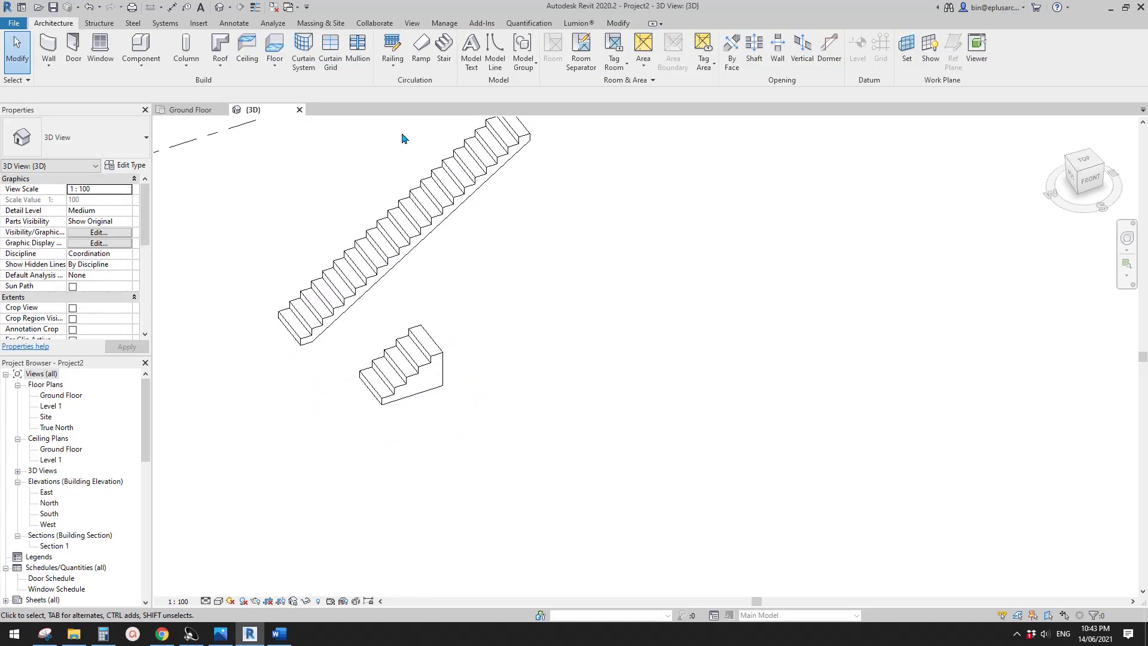
Create a straight Ramp 1 ramp about 6600 mm long in front of the short stair.
{"action": "left_click", "coordinate": [421, 51]}
{"action": "left_click", "coordinate": [439, 502]}
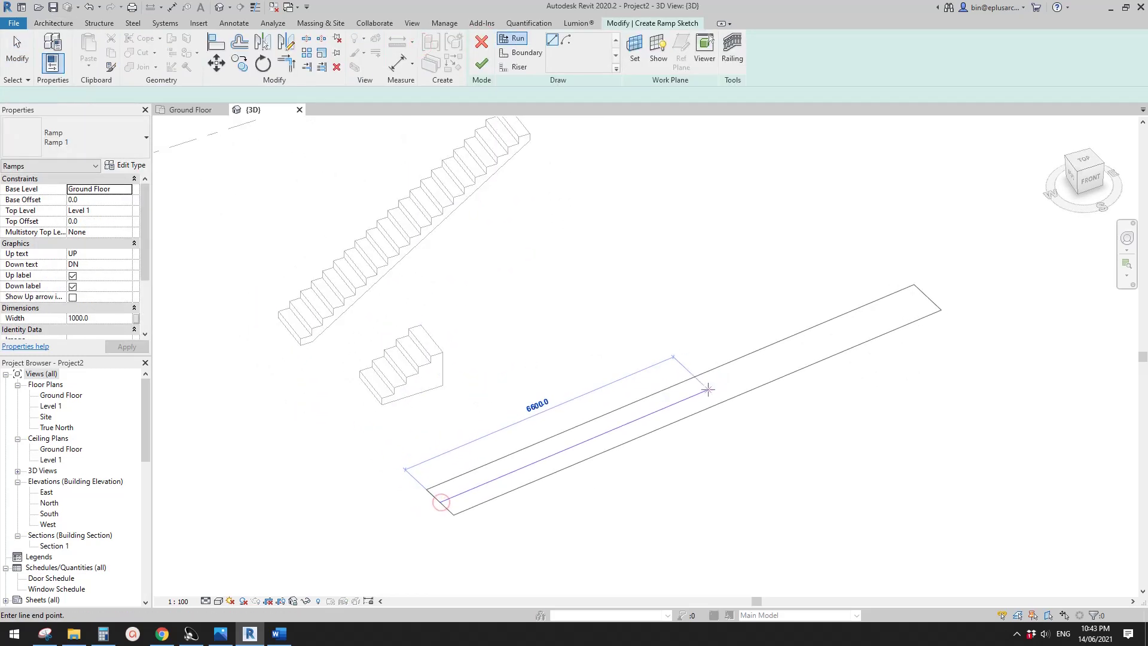
{"action": "left_click", "coordinate": [700, 397]}
{"action": "left_click", "coordinate": [481, 63]}
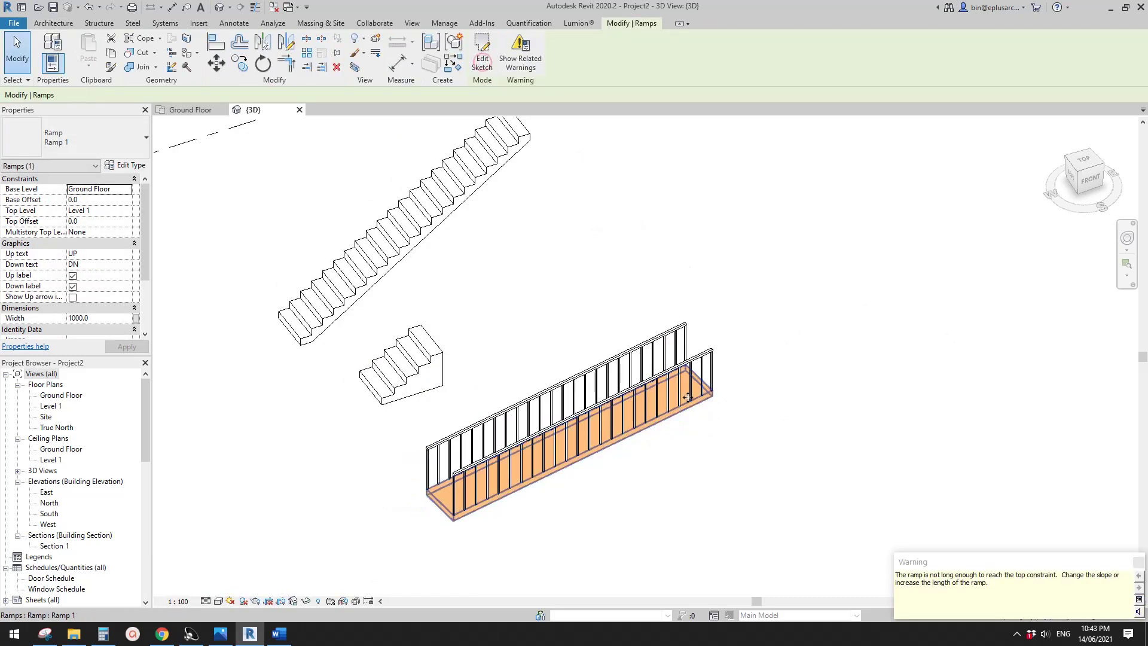
Delete both railings from the straight ramp.
{"action": "left_click", "coordinate": [704, 369]}
{"action": "key", "text": "Delete"}
{"action": "left_click", "coordinate": [553, 401]}
{"action": "key", "text": "Delete"}
{"action": "middle_click_drag", "start_coordinate": [707, 433], "coordinate": [608, 423], "text": "shift"}
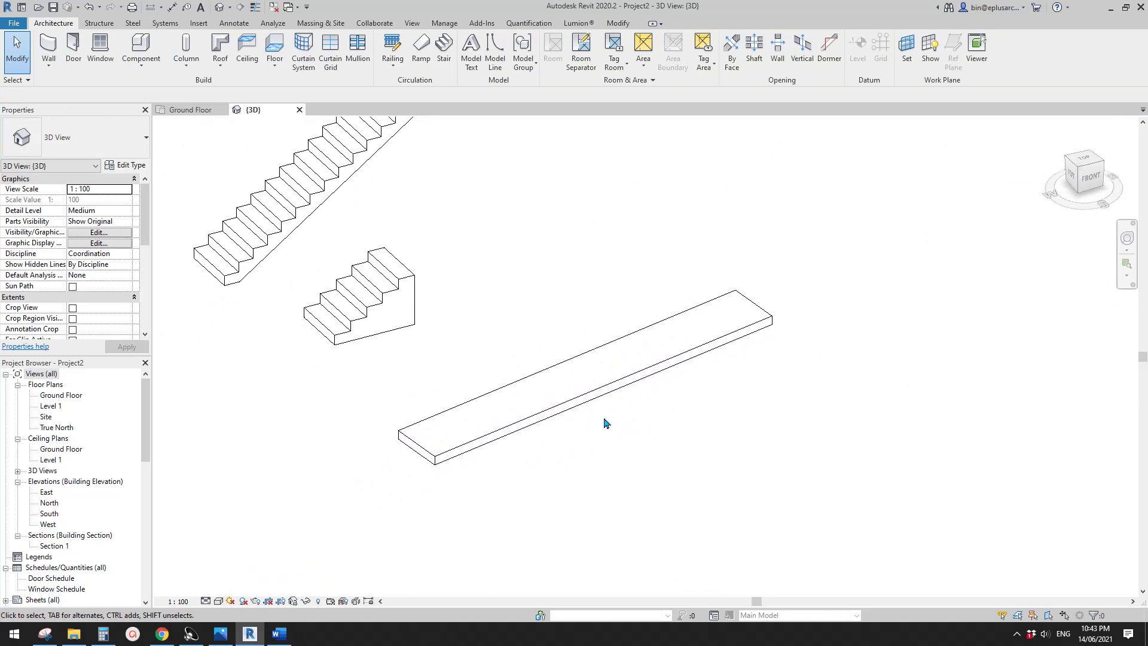
Duplicate the straight ramp's type as Ramp 2.
{"action": "left_click", "coordinate": [570, 400]}
{"action": "left_click", "coordinate": [124, 165]}
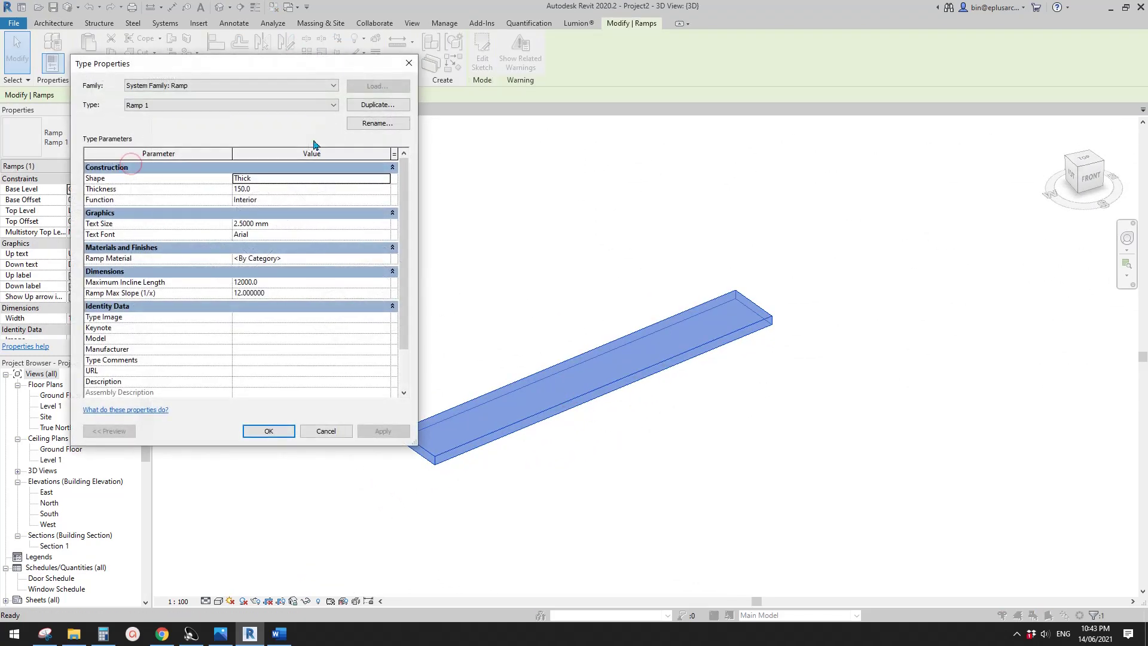
{"action": "left_click", "coordinate": [366, 106]}
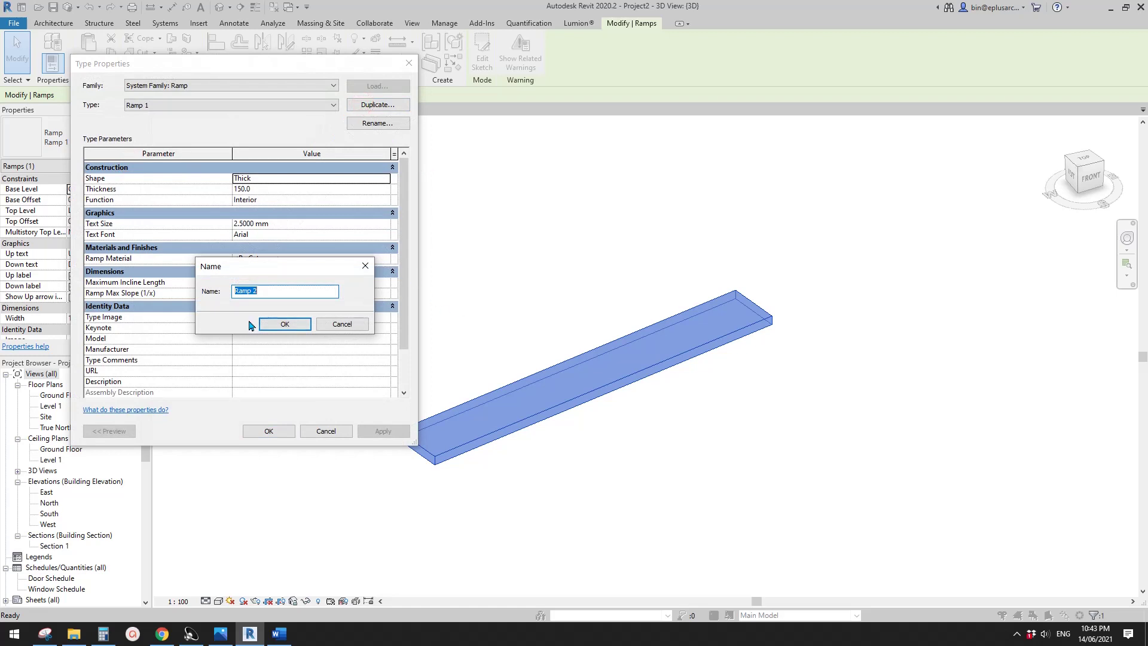
{"action": "left_click", "coordinate": [286, 325]}
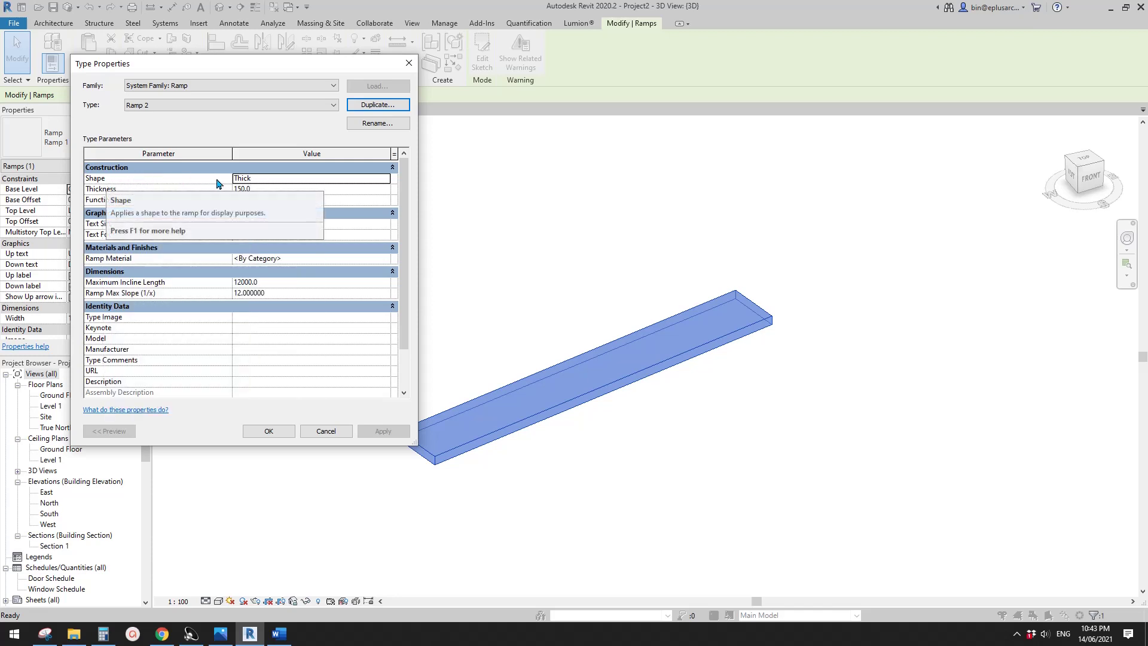
Set the Ramp 2 type's shape to Solid and apply it to the straight ramp.
{"action": "left_click_drag", "start_coordinate": [335, 55], "coordinate": [276, 90]}
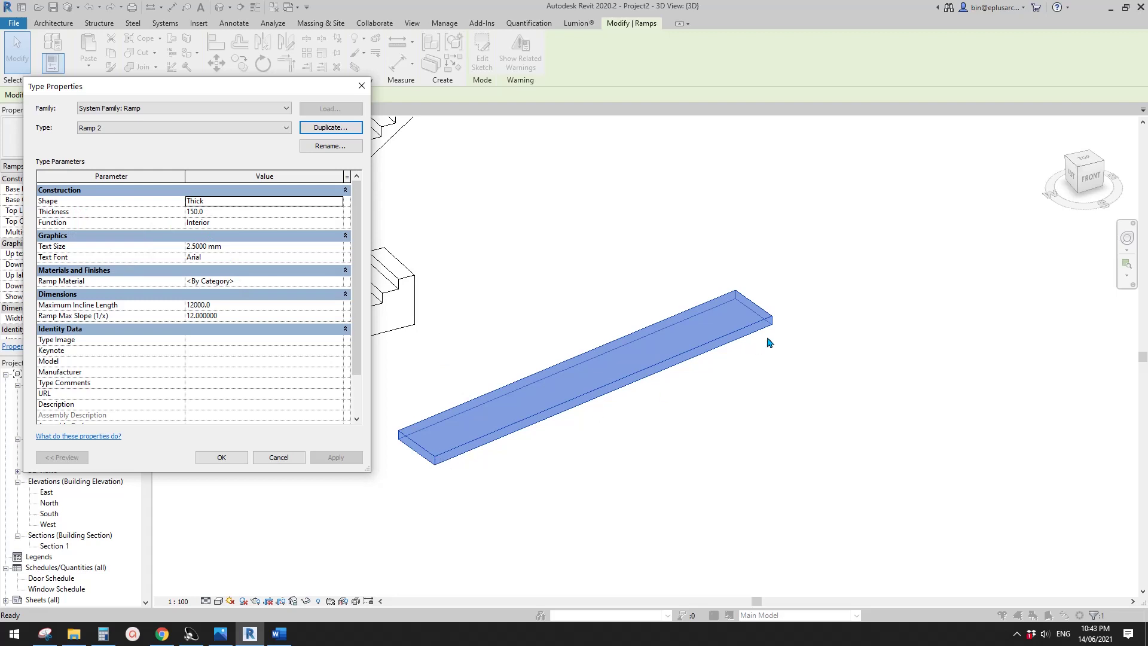
{"action": "left_click", "coordinate": [276, 201]}
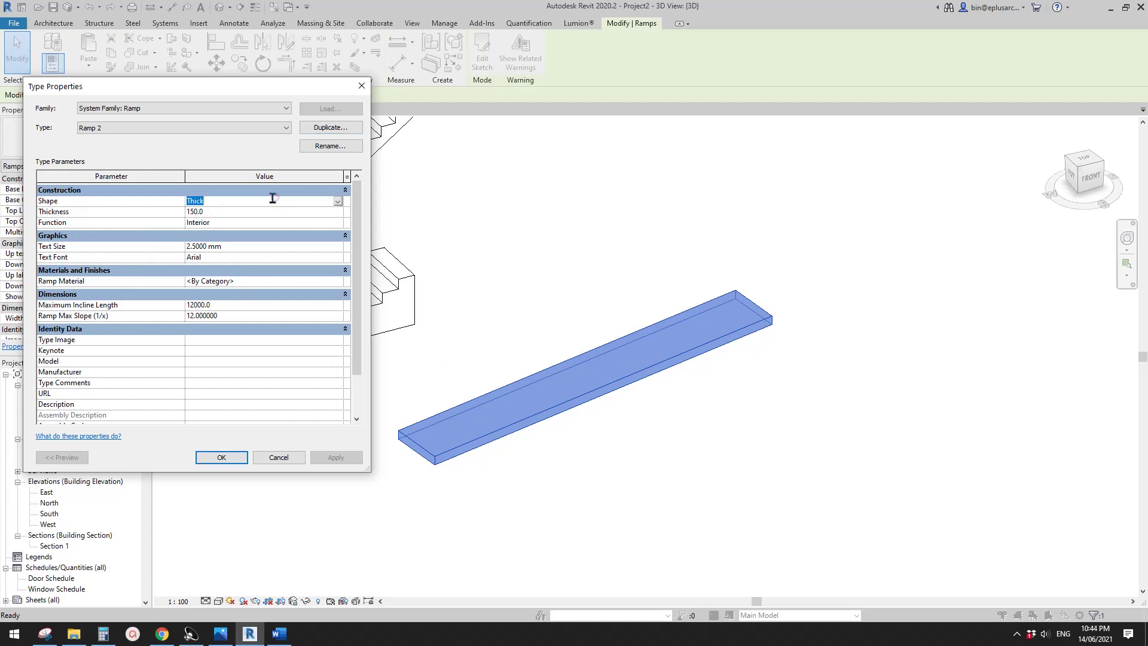
{"action": "left_click", "coordinate": [337, 203]}
{"action": "left_click", "coordinate": [197, 222]}
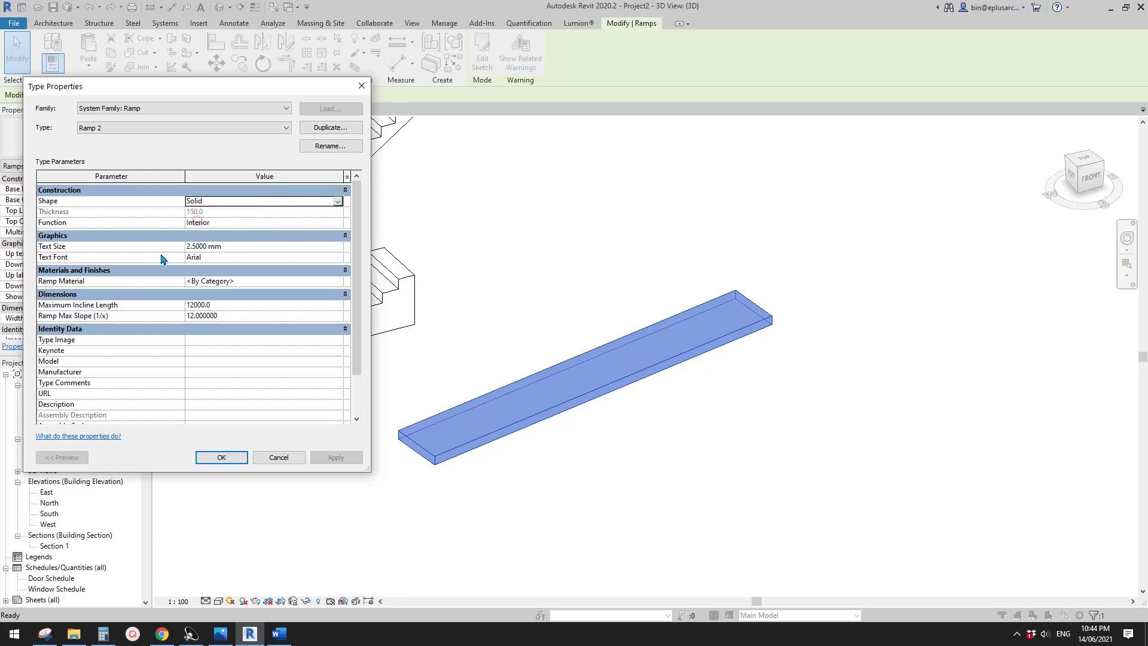
{"action": "left_click", "coordinate": [221, 458]}
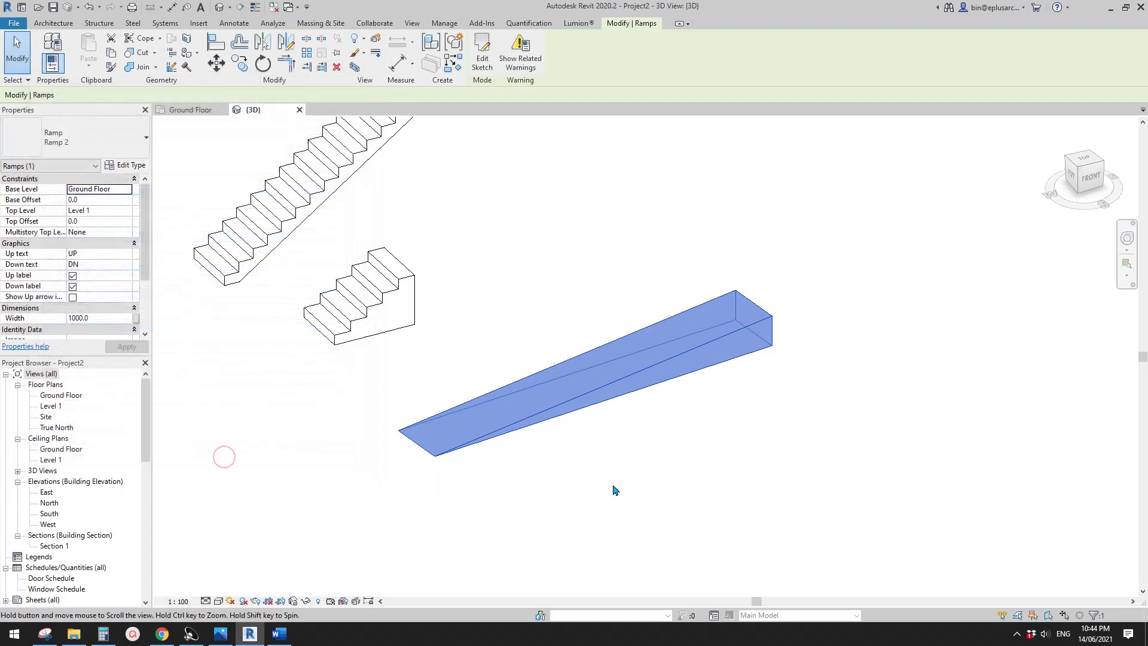
{"action": "left_click", "coordinate": [615, 488]}
{"action": "middle_click_drag", "start_coordinate": [615, 488], "coordinate": [795, 374], "text": "shift"}
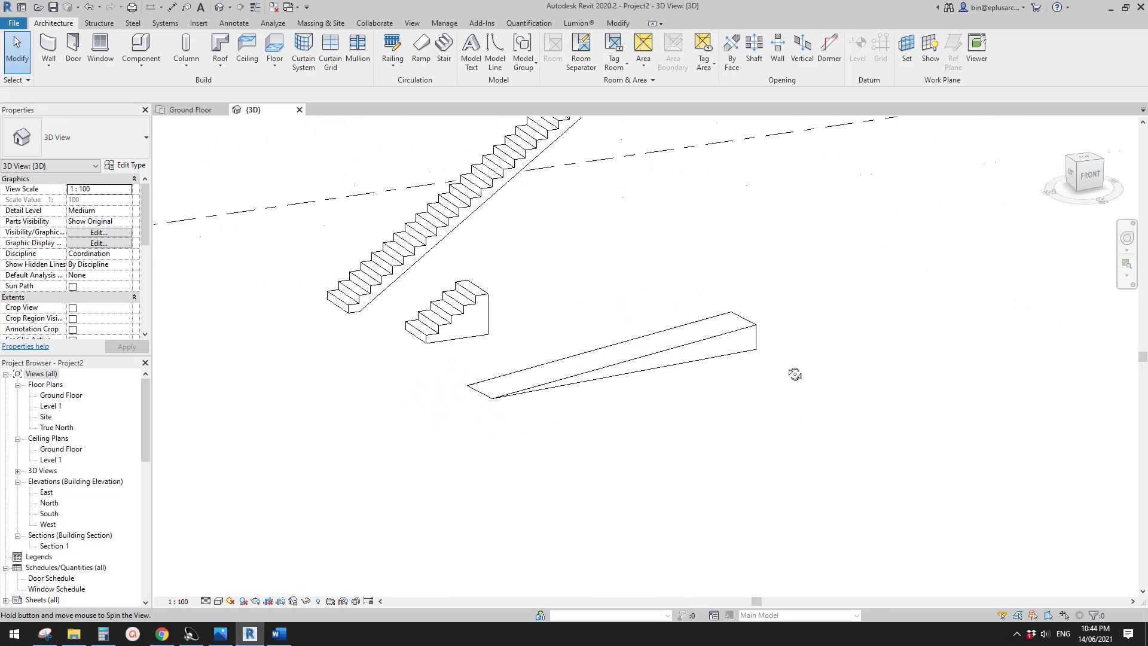
Create a similar U-shaped Ramp 2 ramp in front of the straight one, with its second run about 5000 mm long.
{"action": "left_click", "coordinate": [742, 334]}
{"action": "middle_click_drag", "start_coordinate": [741, 333], "coordinate": [611, 415], "text": "shift"}
{"action": "middle_click_drag", "start_coordinate": [548, 398], "coordinate": [550, 324]}
{"action": "scroll", "coordinate": [549, 324], "scroll_direction": "down", "scroll_amount": 1}
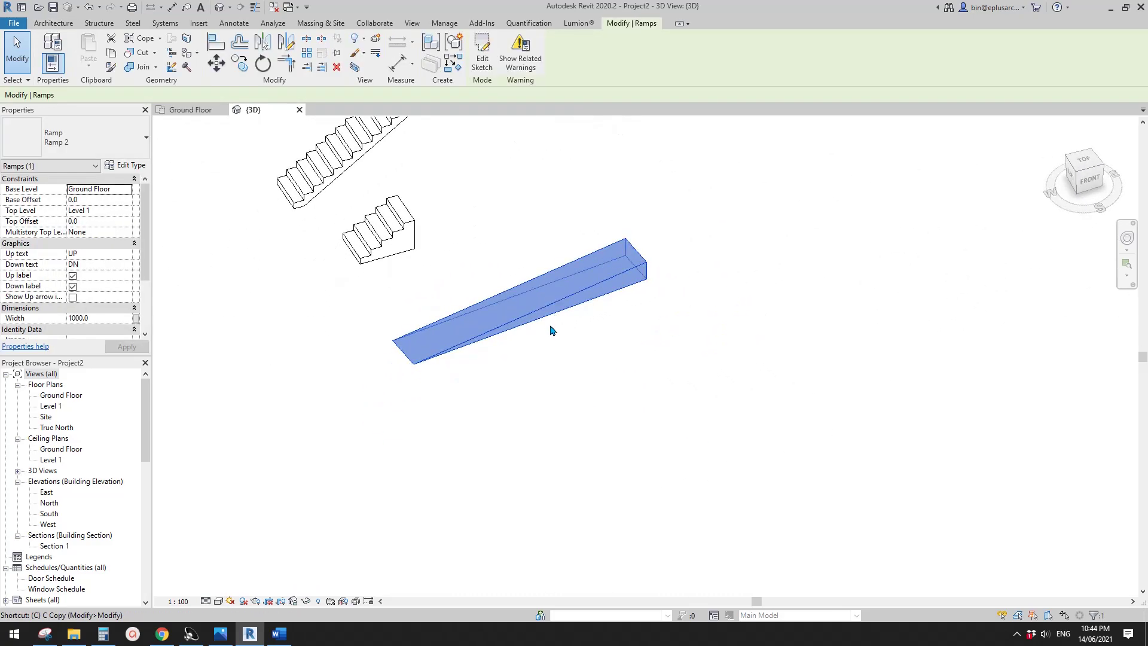
{"action": "key", "text": "e"}
{"action": "key", "text": "s"}
{"action": "middle_click_drag", "start_coordinate": [544, 397], "coordinate": [530, 375]}
{"action": "left_click", "coordinate": [458, 374]}
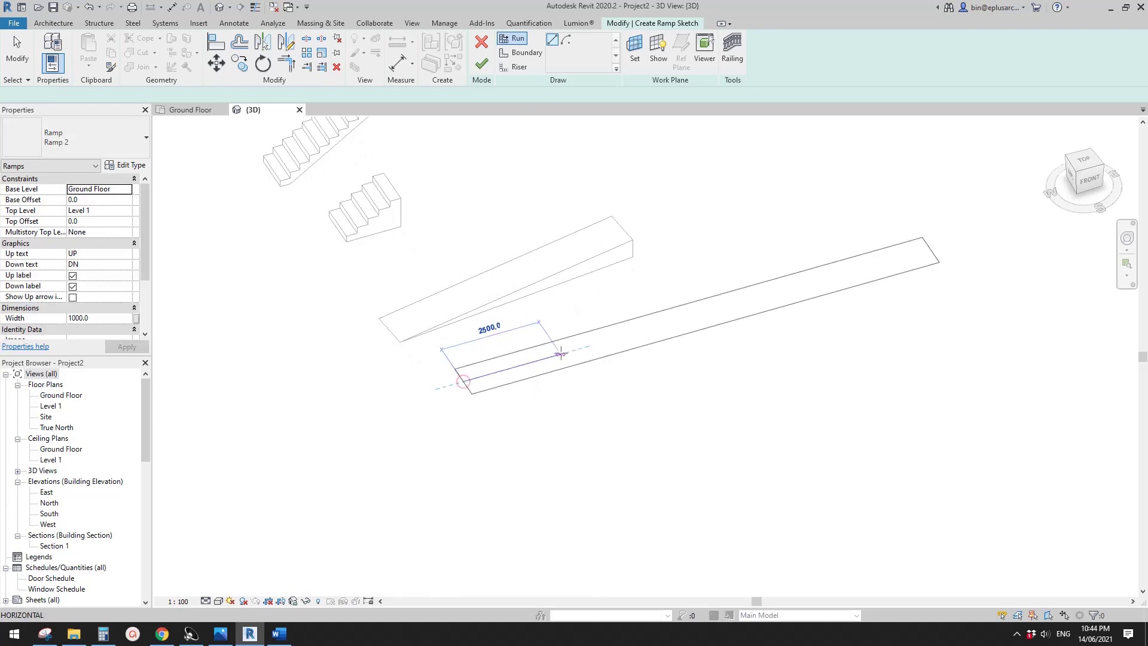
{"action": "left_click", "coordinate": [598, 344]}
{"action": "left_click", "coordinate": [672, 412]}
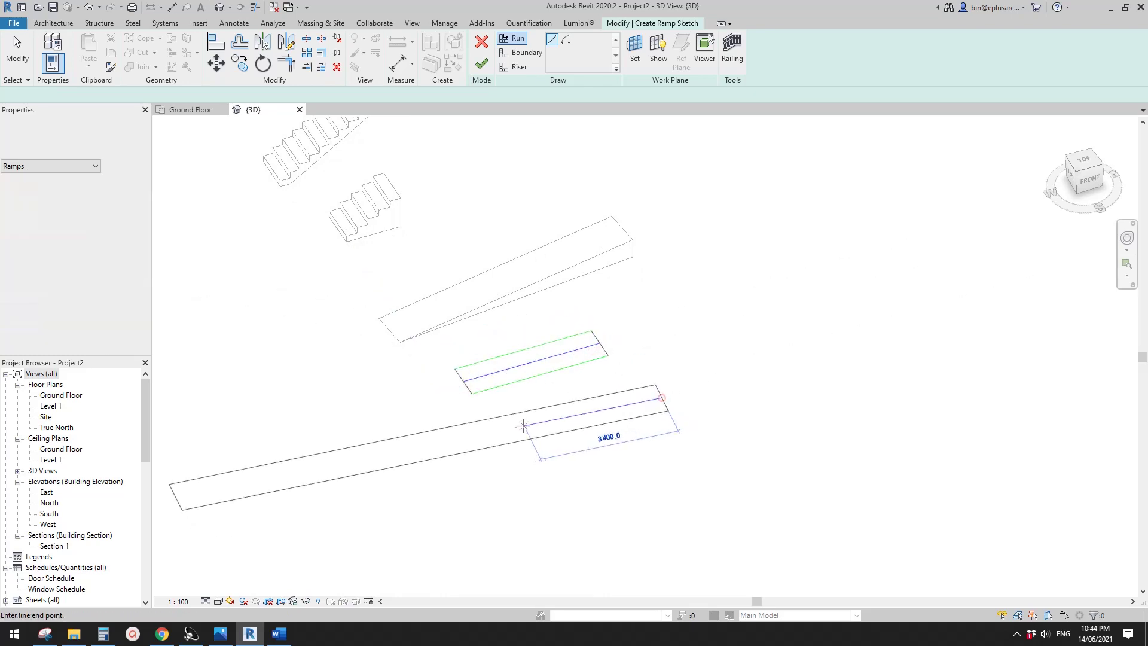
{"action": "left_click", "coordinate": [457, 472]}
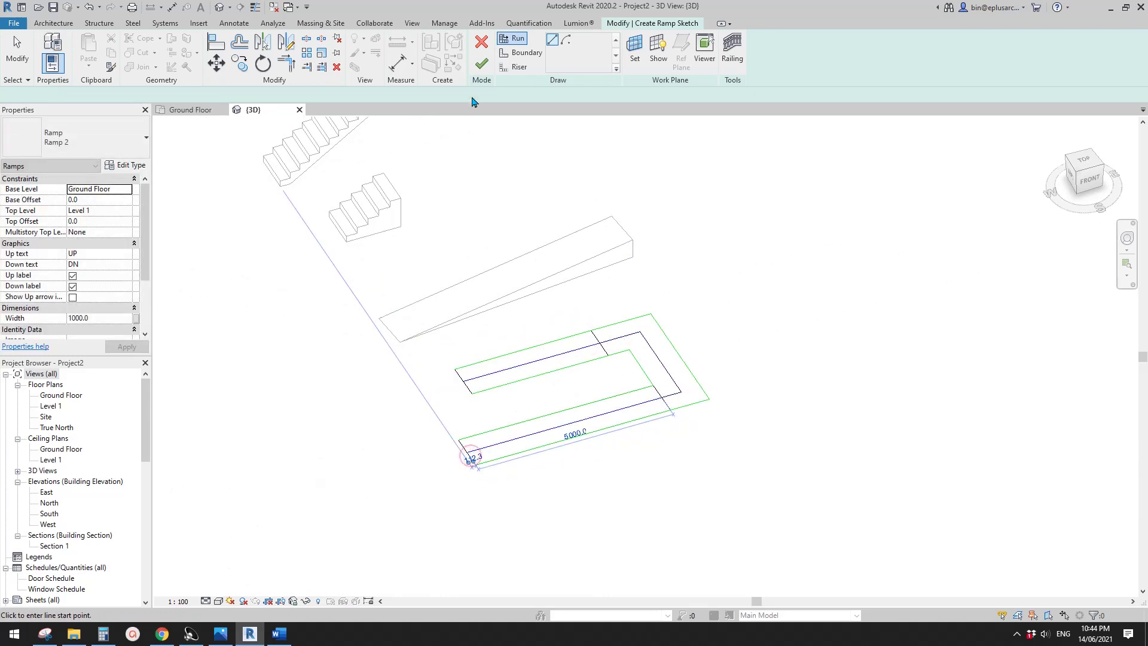
{"action": "left_click", "coordinate": [482, 64]}
{"action": "key", "text": "Escape"}
{"action": "scroll", "coordinate": [499, 428], "scroll_direction": "up", "scroll_amount": 3}
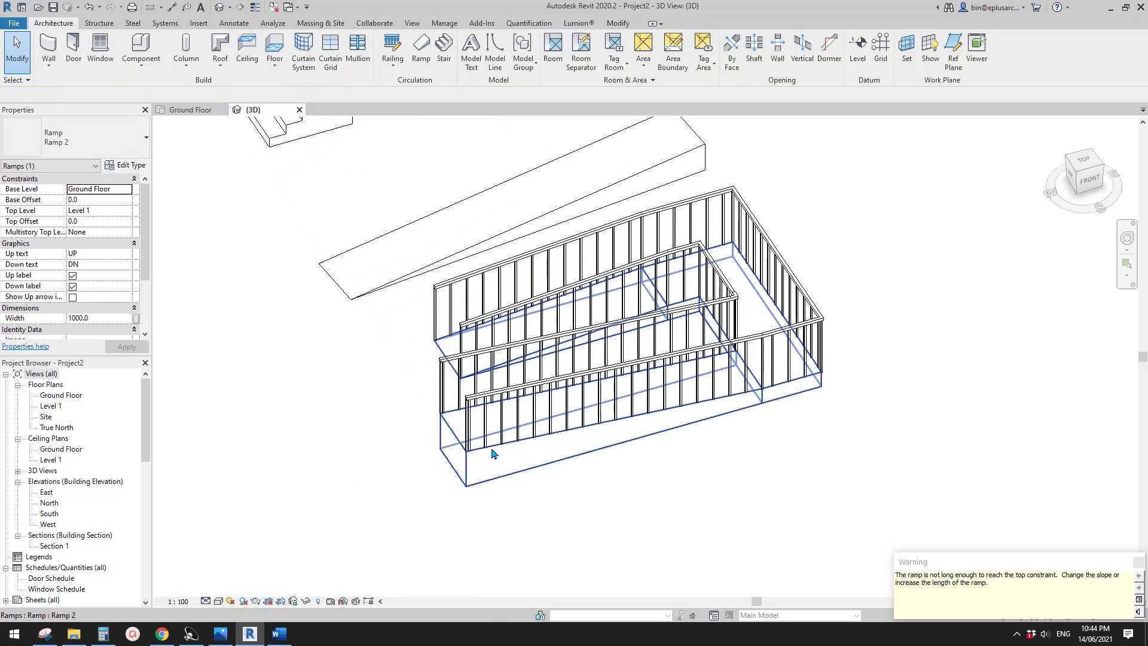
Delete the inner and outer railings from the U-shaped ramp.
{"action": "left_click", "coordinate": [492, 454]}
{"action": "middle_click_drag", "start_coordinate": [641, 486], "coordinate": [797, 293], "text": "shift"}
{"action": "left_click", "coordinate": [840, 358]}
{"action": "scroll", "coordinate": [844, 367], "scroll_direction": "down", "scroll_amount": 1}
{"action": "middle_click_drag", "start_coordinate": [845, 368], "coordinate": [718, 469], "text": "shift"}
{"action": "left_click", "coordinate": [810, 254]}
{"action": "key", "text": "d"}
{"action": "key", "text": "e"}
{"action": "left_click", "coordinate": [777, 242]}
{"action": "key", "text": "Delete"}
{"action": "middle_click_drag", "start_coordinate": [777, 242], "coordinate": [521, 350], "text": "shift"}
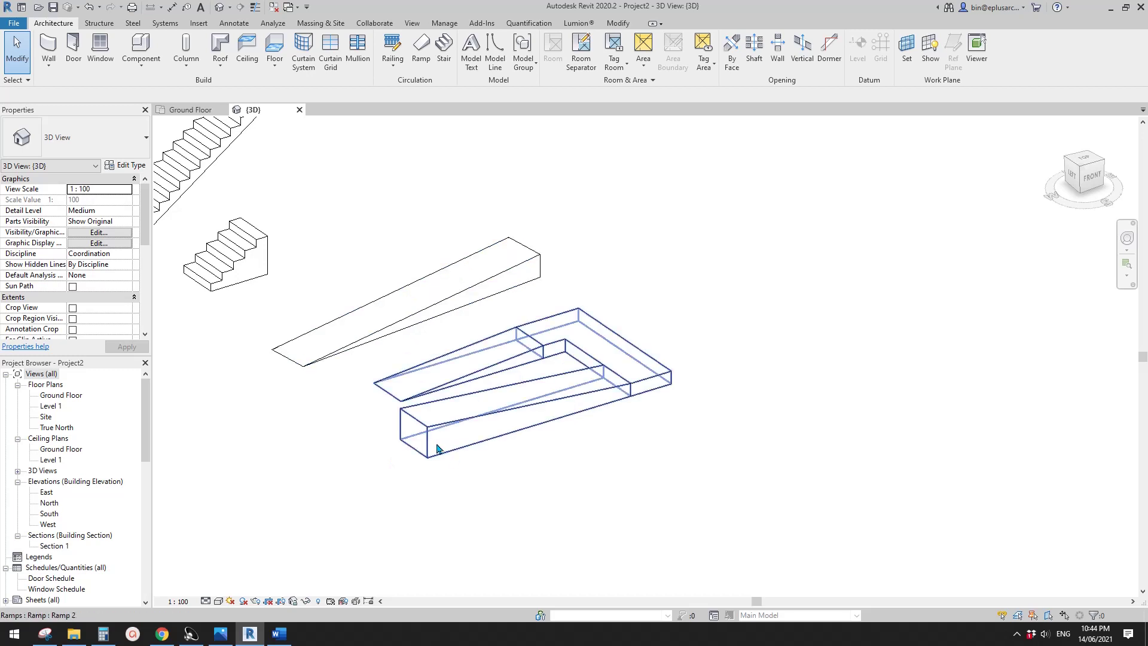
Display the 3D view of the stairs and ramps in the Shaded visual style.
{"action": "mouse_move", "coordinate": [611, 400]}
{"action": "middle_mouse_down", "text": "shift"}
{"action": "mouse_move", "coordinate": [656, 436]}
{"action": "mouse_move", "coordinate": [687, 441]}
{"action": "mouse_move", "coordinate": [809, 392]}
{"action": "mouse_move", "coordinate": [601, 421]}
{"action": "mouse_move", "coordinate": [651, 441]}
{"action": "middle_mouse_up", "text": "shift"}
{"action": "key", "text": "s"}
{"action": "key", "text": "d"}
{"action": "mouse_move", "coordinate": [651, 440]}
{"action": "middle_mouse_down", "text": "shift"}
{"action": "mouse_move", "coordinate": [613, 379]}
{"action": "mouse_move", "coordinate": [664, 439]}
{"action": "mouse_move", "coordinate": [611, 426]}
{"action": "mouse_move", "coordinate": [601, 395]}
{"action": "mouse_move", "coordinate": [574, 397]}
{"action": "mouse_move", "coordinate": [495, 336]}
{"action": "mouse_move", "coordinate": [400, 439]}
{"action": "middle_mouse_up", "text": "shift"}
{"action": "scroll", "coordinate": [660, 424], "scroll_direction": "down", "scroll_amount": 2}
{"action": "middle_click_drag", "start_coordinate": [542, 329], "coordinate": [423, 341]}
{"action": "key", "text": "w"}
{"action": "key", "text": "a"}
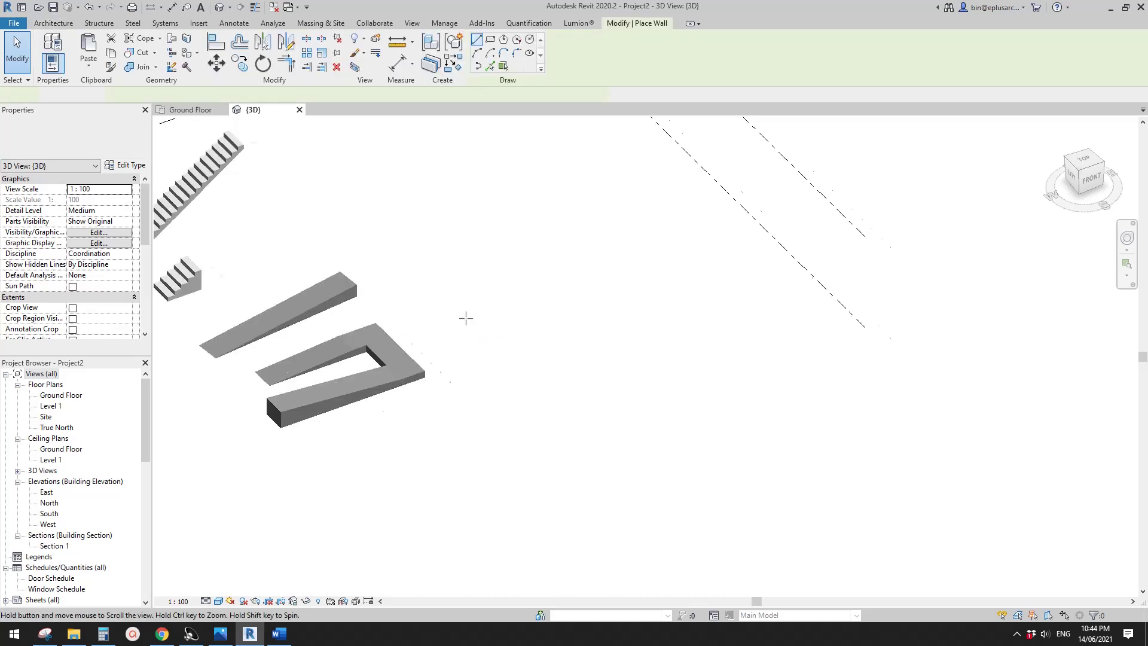
{"action": "scroll", "coordinate": [505, 326], "scroll_direction": "down", "scroll_amount": 2}
{"action": "middle_click_drag", "start_coordinate": [468, 324], "coordinate": [502, 287]}
{"action": "key", "text": "Escape"}
{"action": "left_click", "coordinate": [276, 634]}
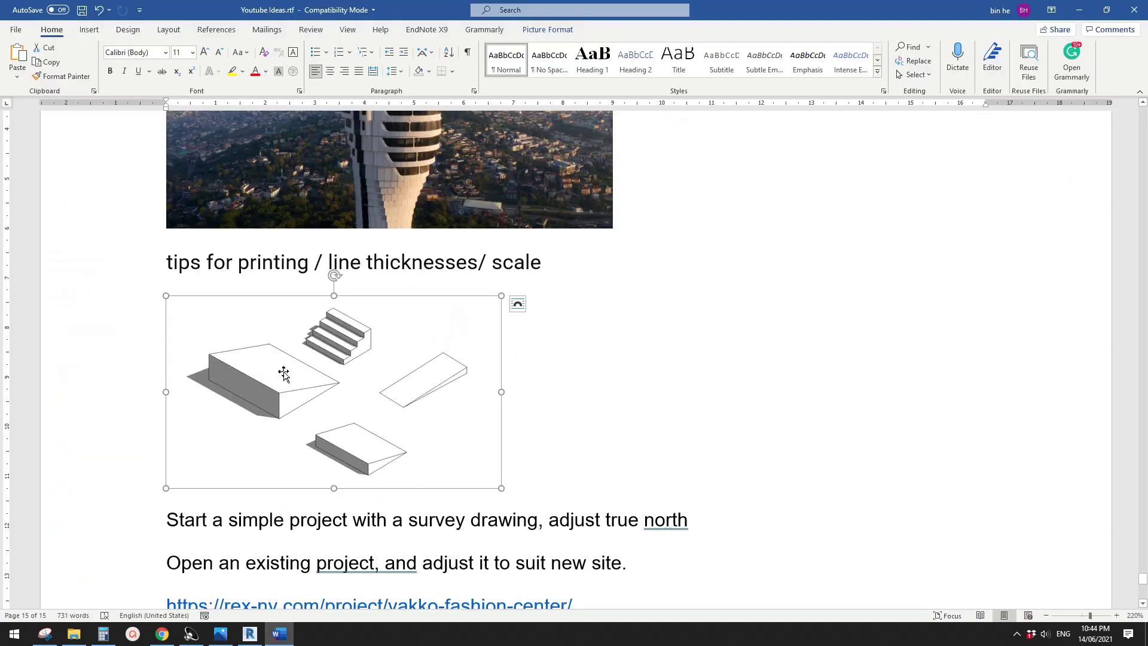
{"action": "left_click", "coordinate": [251, 635]}
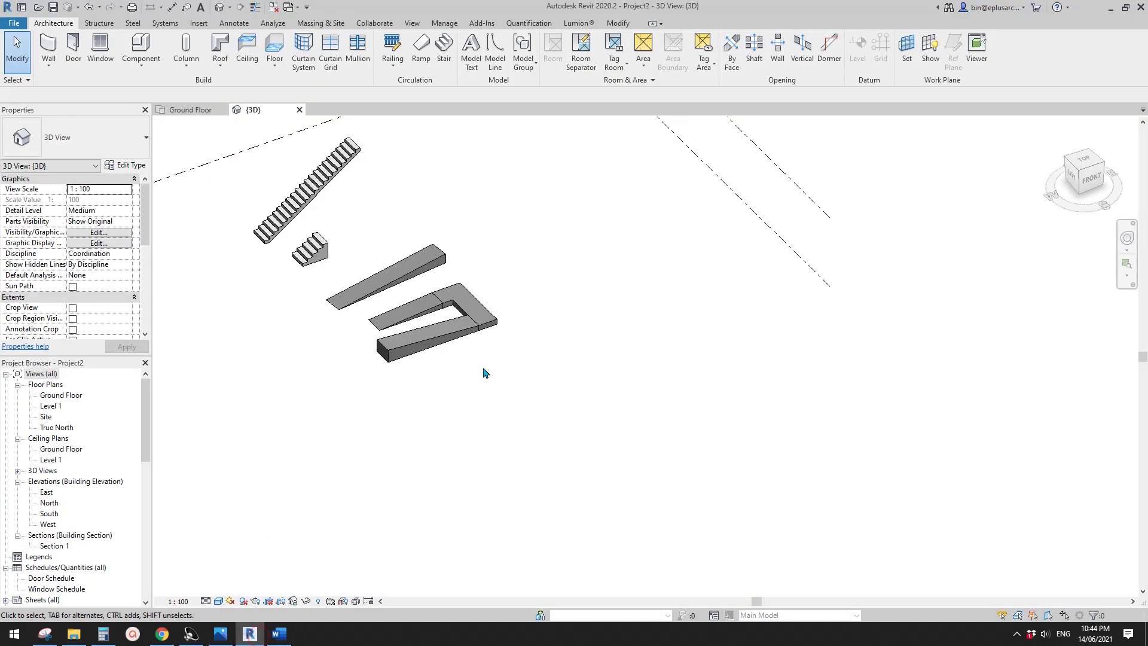
{"action": "key", "text": "w"}
{"action": "key", "text": "a"}
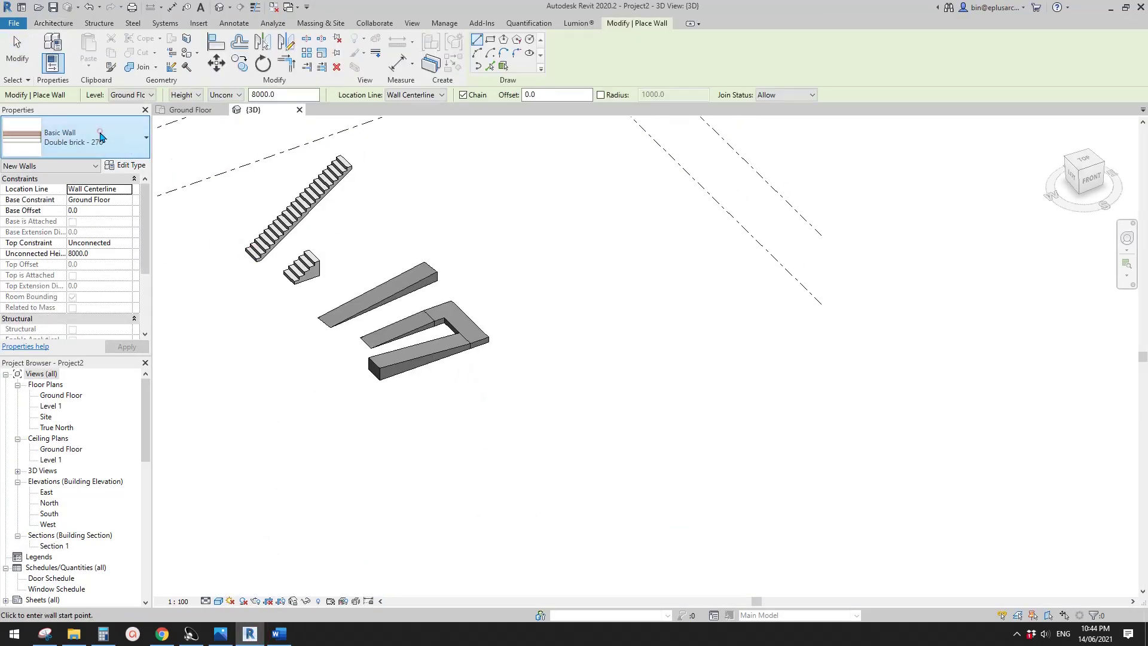
{"action": "left_click", "coordinate": [101, 136]}
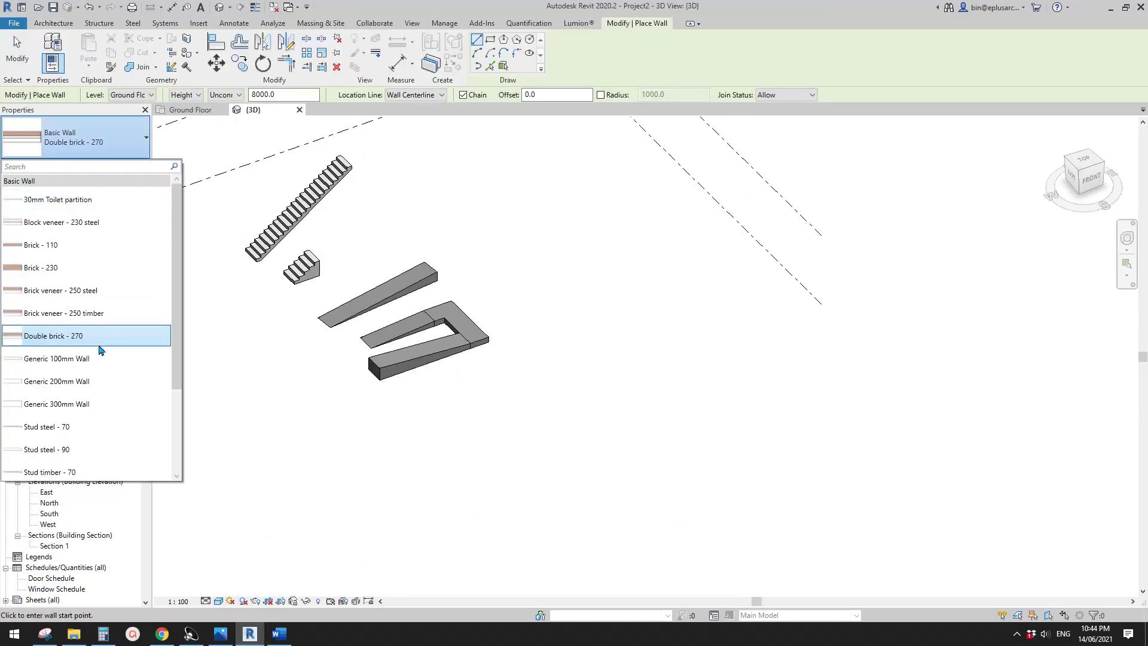
{"action": "key", "text": "Escape"}
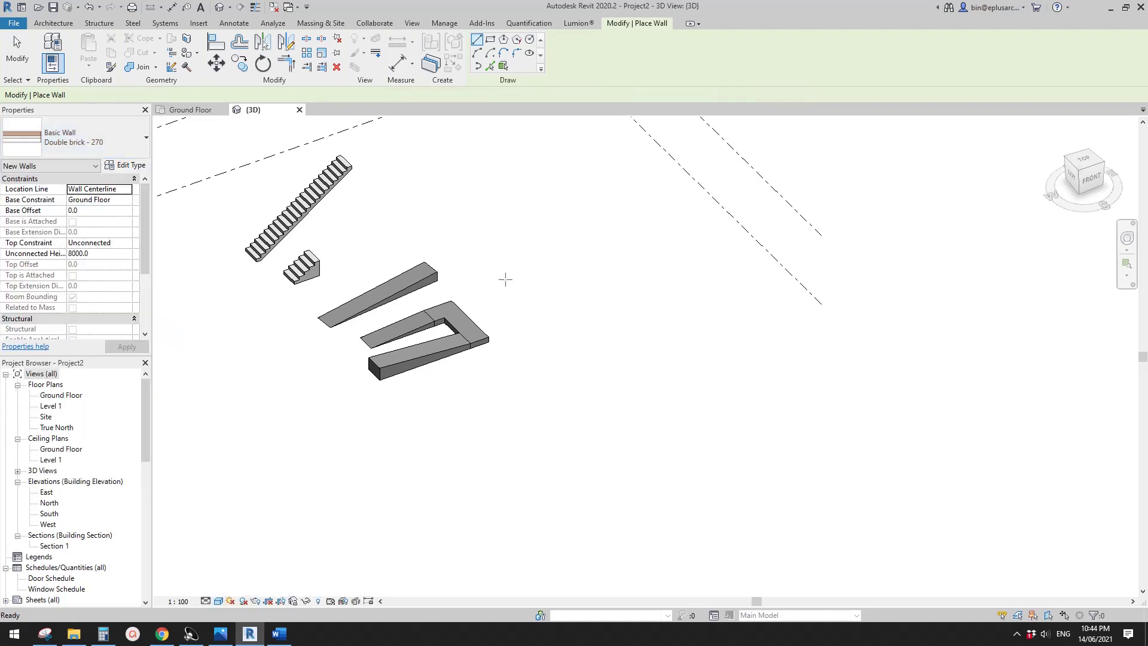
{"action": "key", "text": "Escape"}
Start a new floor and duplicate its Generic 150mm type as "1000thick".
{"action": "left_click", "coordinate": [275, 53]}
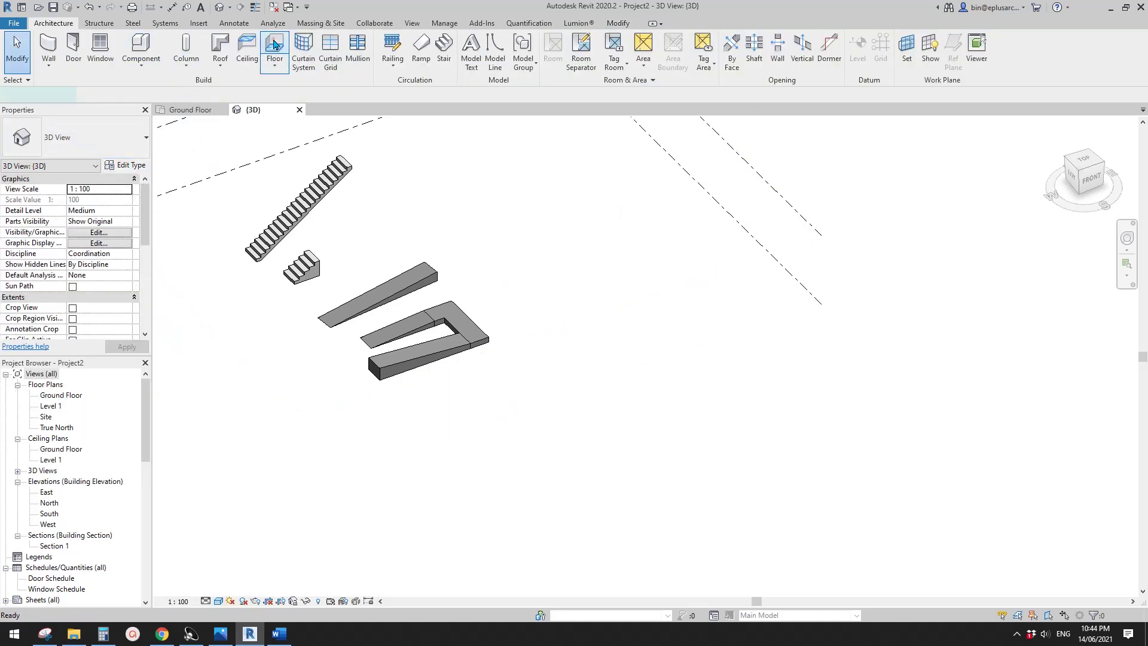
{"action": "left_click", "coordinate": [82, 146]}
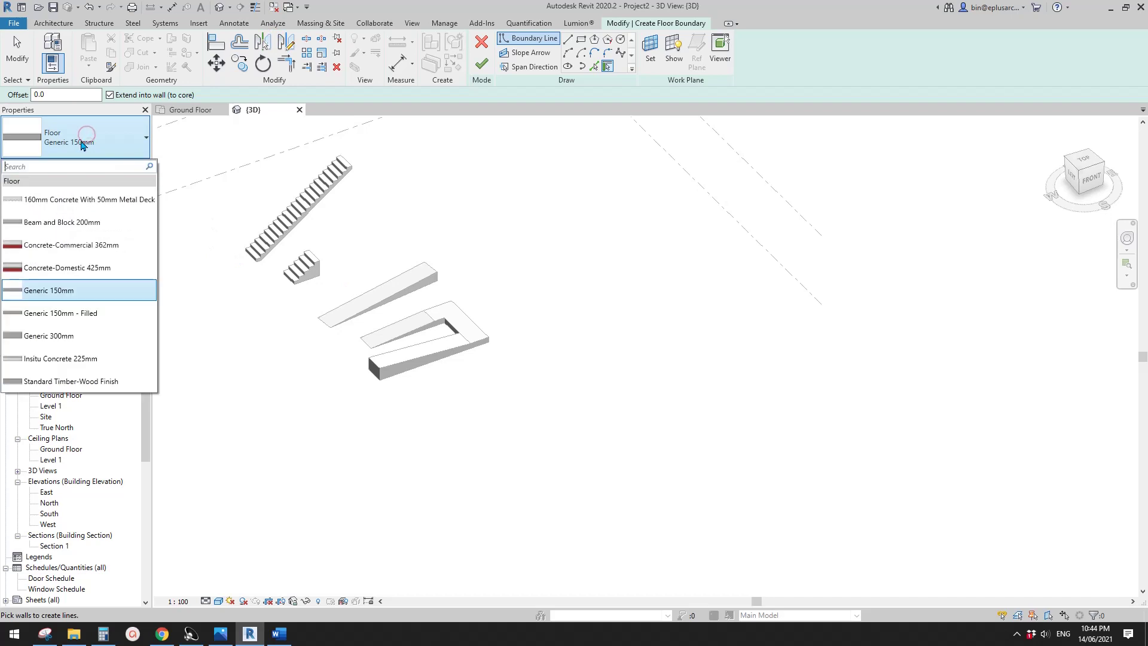
{"action": "left_click", "coordinate": [82, 139]}
{"action": "left_click", "coordinate": [126, 165]}
{"action": "left_click", "coordinate": [329, 128]}
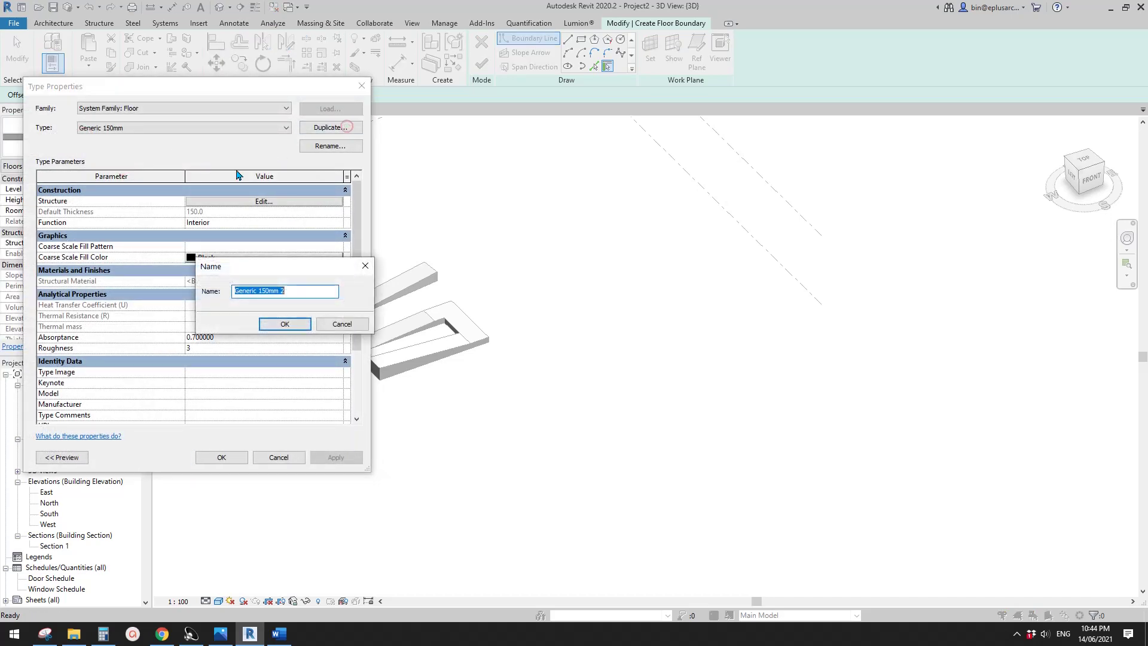
{"action": "type", "text": "1000"}
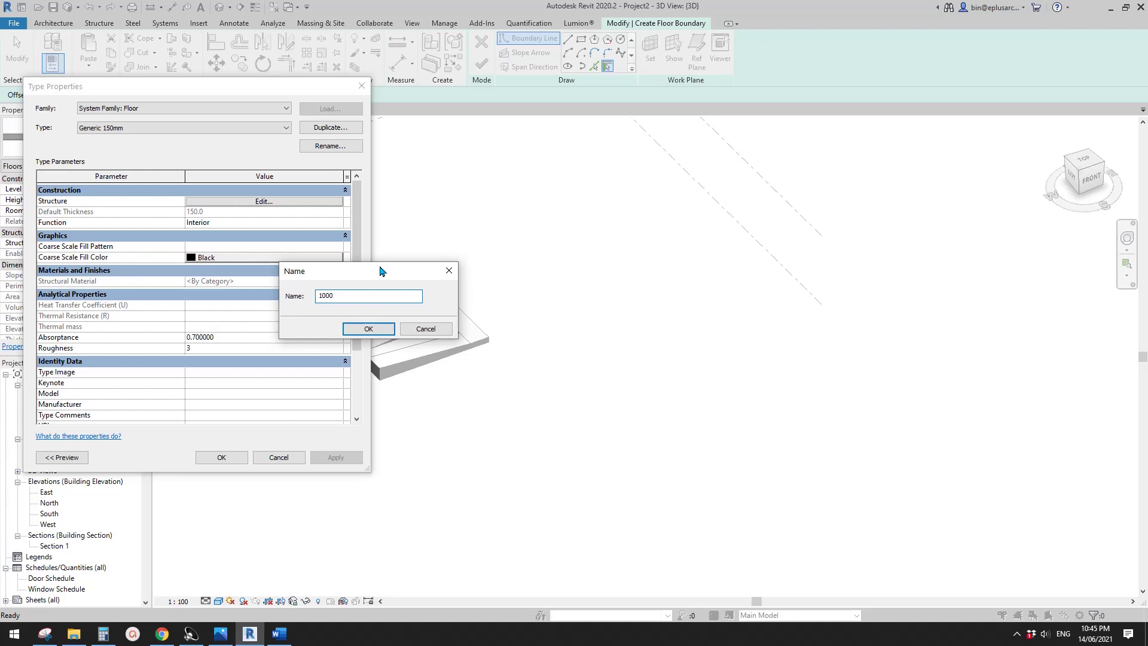
{"action": "type", "text": "thick"}
{"action": "left_click", "coordinate": [368, 329]}
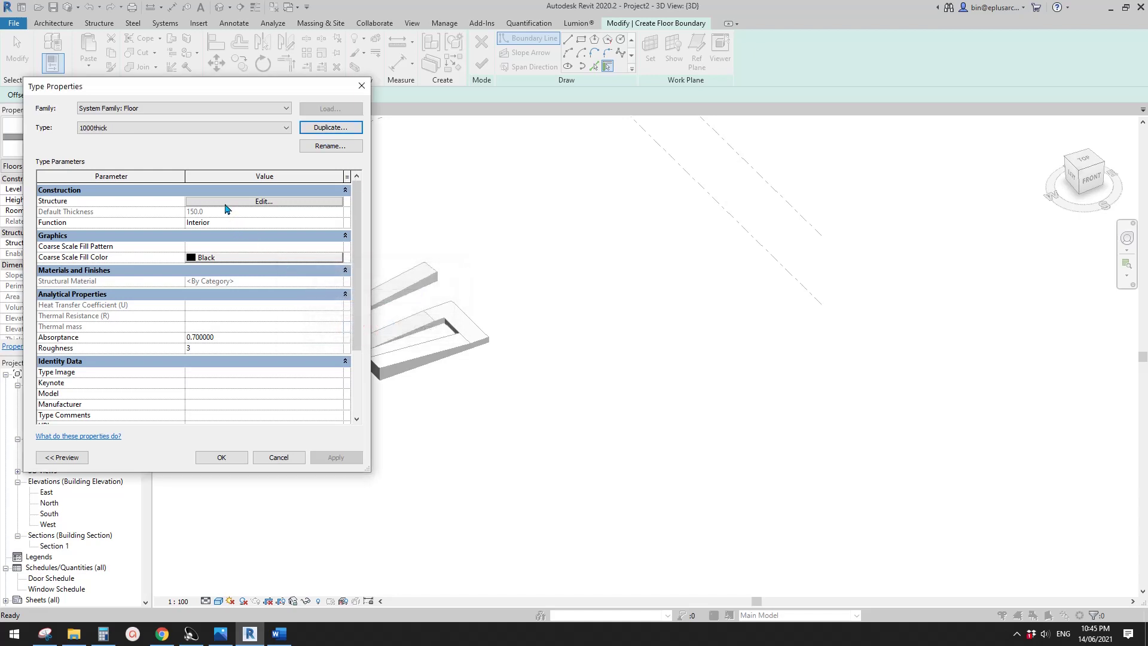
Make the structure layer of the 1000thick floor type variable and accept the type properties.
{"action": "left_click", "coordinate": [214, 202]}
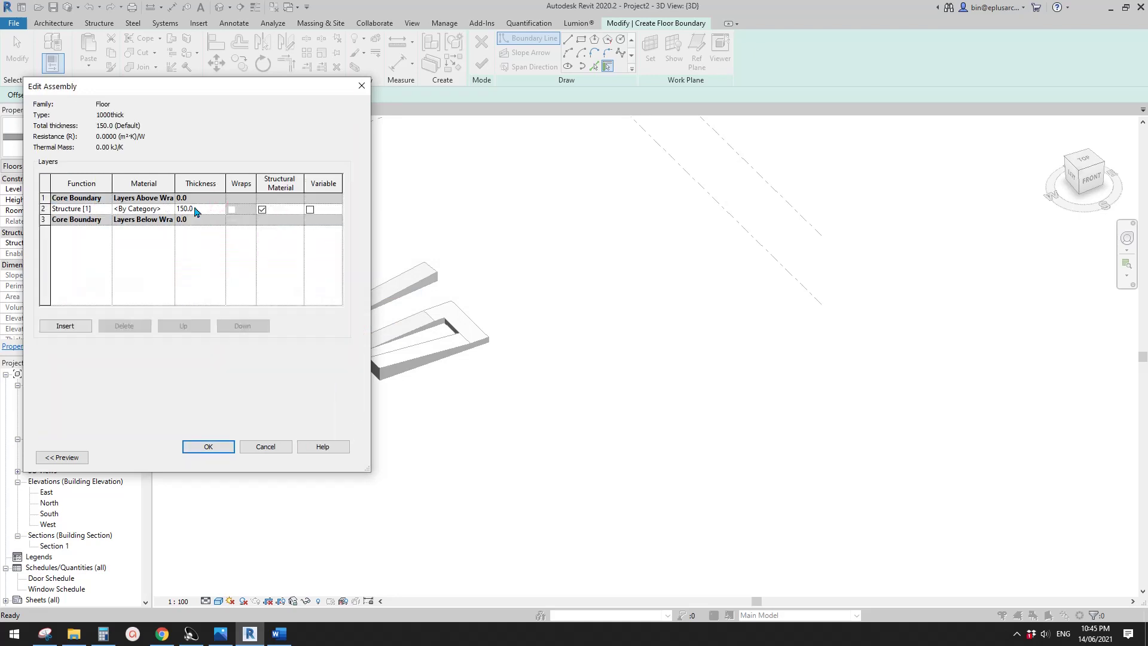
{"action": "left_click", "coordinate": [310, 210]}
{"action": "left_click", "coordinate": [232, 453]}
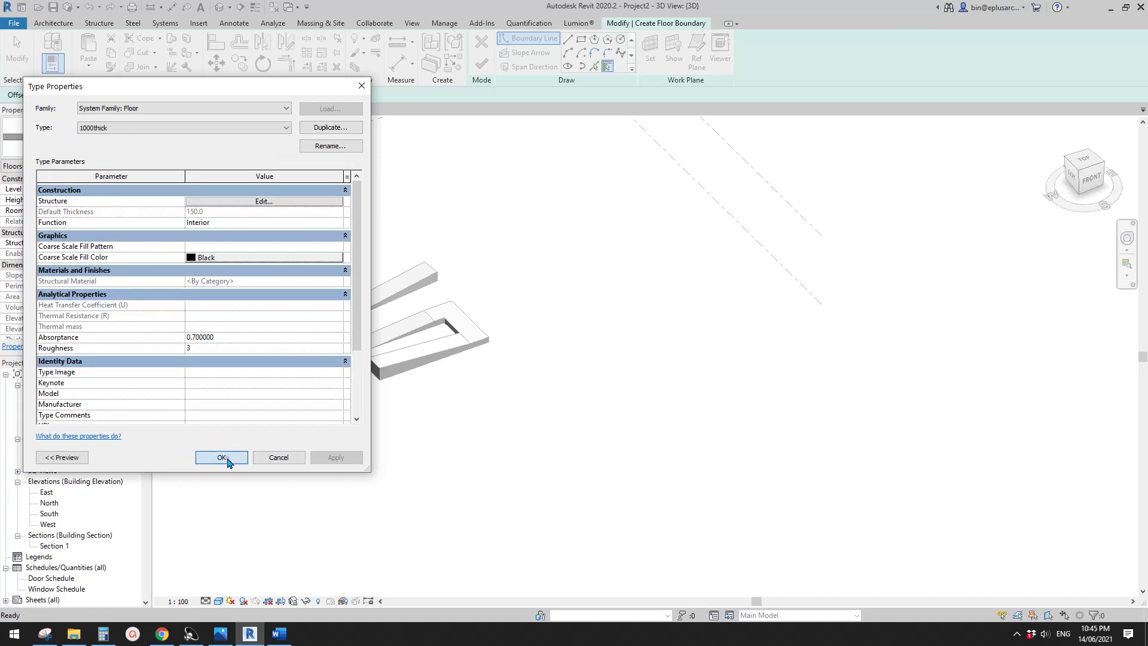
{"action": "left_click", "coordinate": [221, 457]}
Sketch a rectangular floor boundary of about 85 m² in front of the ramps and finish the floor.
{"action": "scroll", "coordinate": [419, 418], "scroll_direction": "down", "scroll_amount": 2}
{"action": "left_click", "coordinate": [582, 39]}
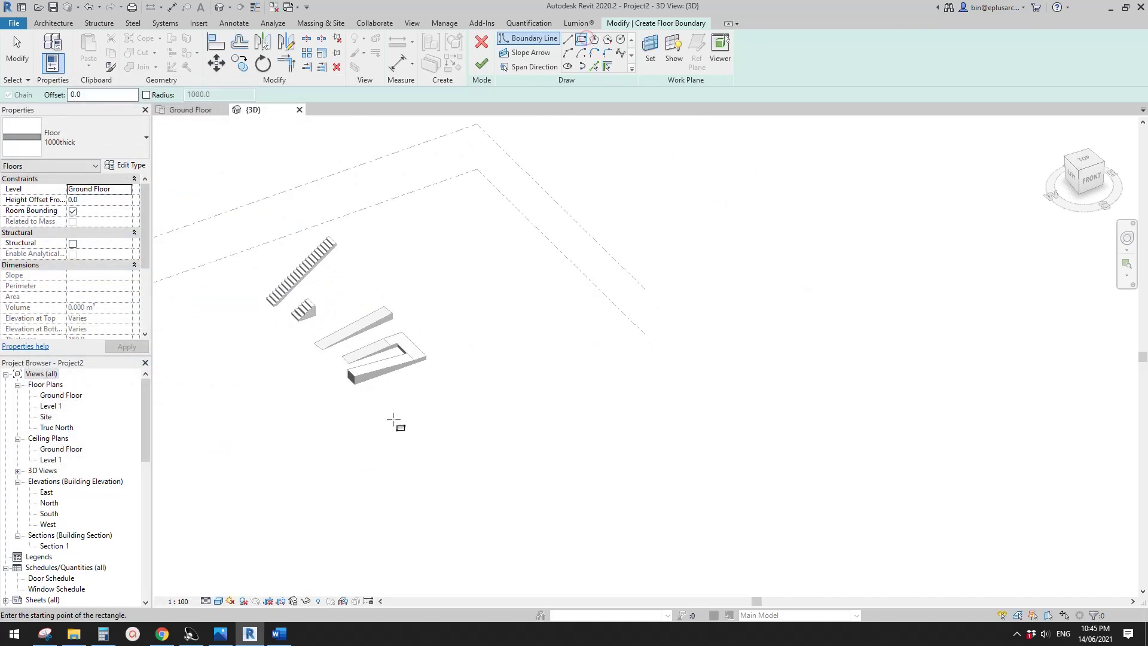
{"action": "left_click", "coordinate": [394, 421]}
{"action": "left_click", "coordinate": [570, 429]}
{"action": "scroll", "coordinate": [517, 387], "scroll_direction": "up", "scroll_amount": 2}
{"action": "left_click", "coordinate": [481, 63]}
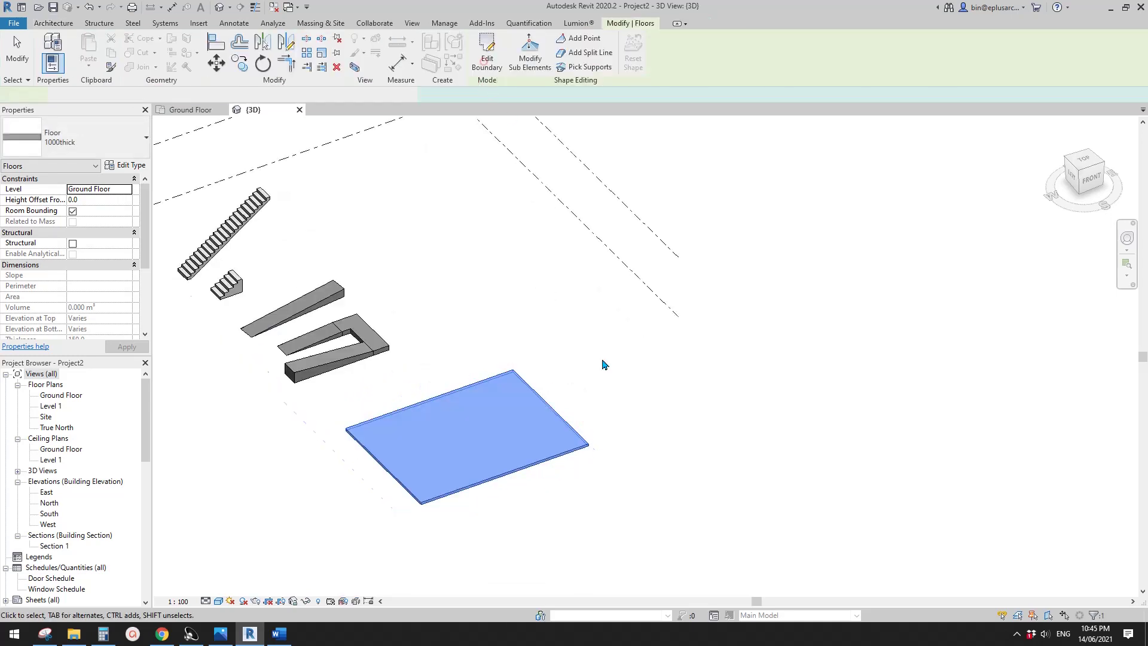
{"action": "left_click", "coordinate": [620, 397]}
Set the structure layer of the new floor's 1000thick type to a thickness of 1000.
{"action": "left_click", "coordinate": [494, 464]}
{"action": "scroll", "coordinate": [502, 459], "scroll_direction": "up", "scroll_amount": 2}
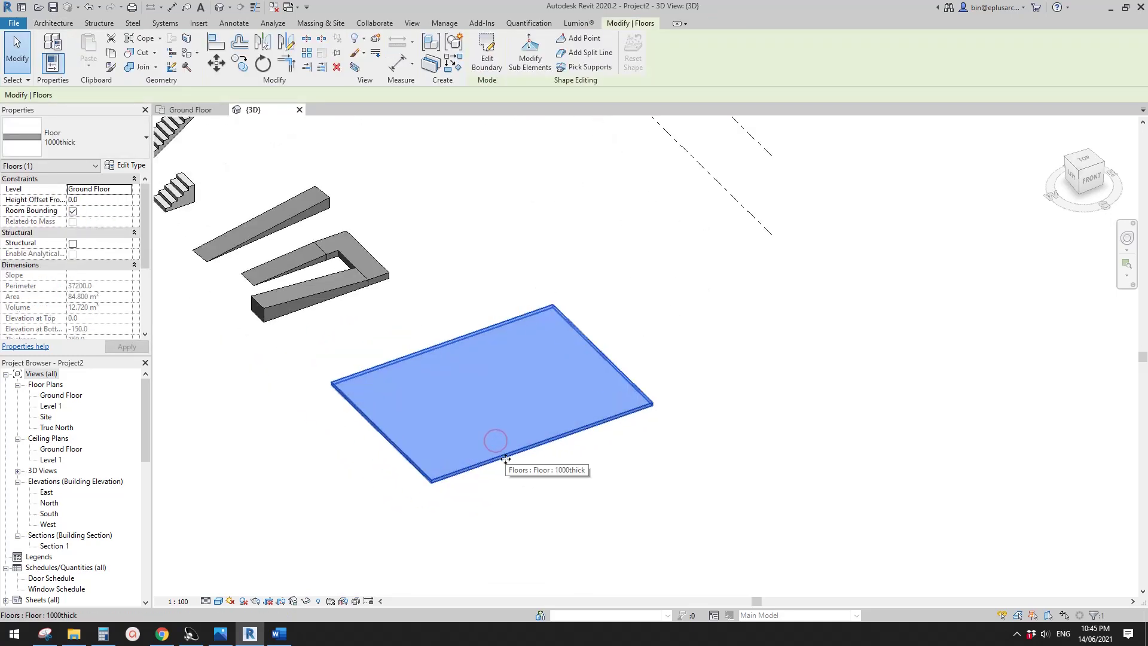
{"action": "scroll", "coordinate": [556, 334], "scroll_direction": "down", "scroll_amount": 2}
{"action": "scroll", "coordinate": [556, 334], "scroll_direction": "up", "scroll_amount": 2}
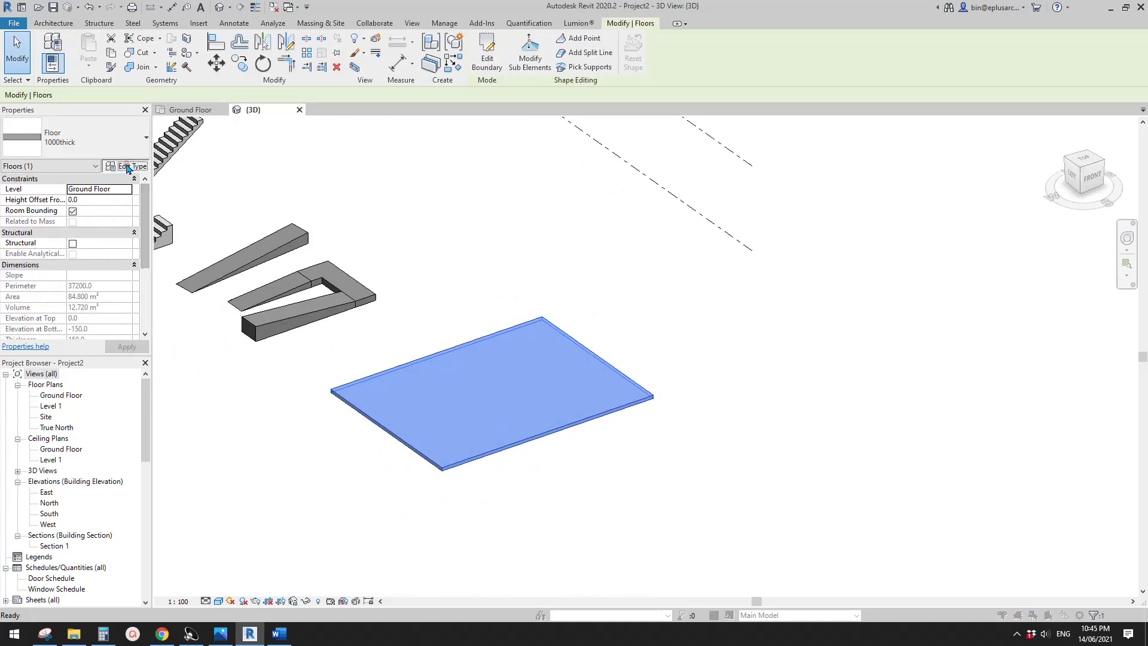
{"action": "left_click", "coordinate": [127, 167]}
{"action": "left_click", "coordinate": [277, 203]}
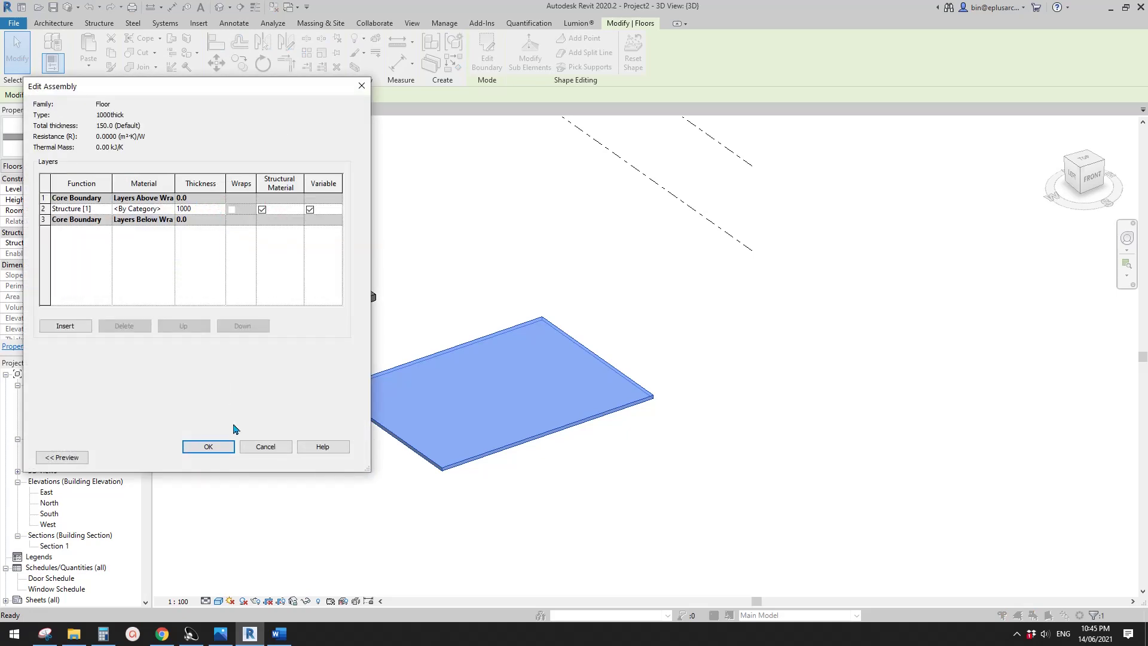
{"action": "left_click", "coordinate": [208, 446]}
{"action": "left_click", "coordinate": [220, 453]}
{"action": "left_click", "coordinate": [587, 487]}
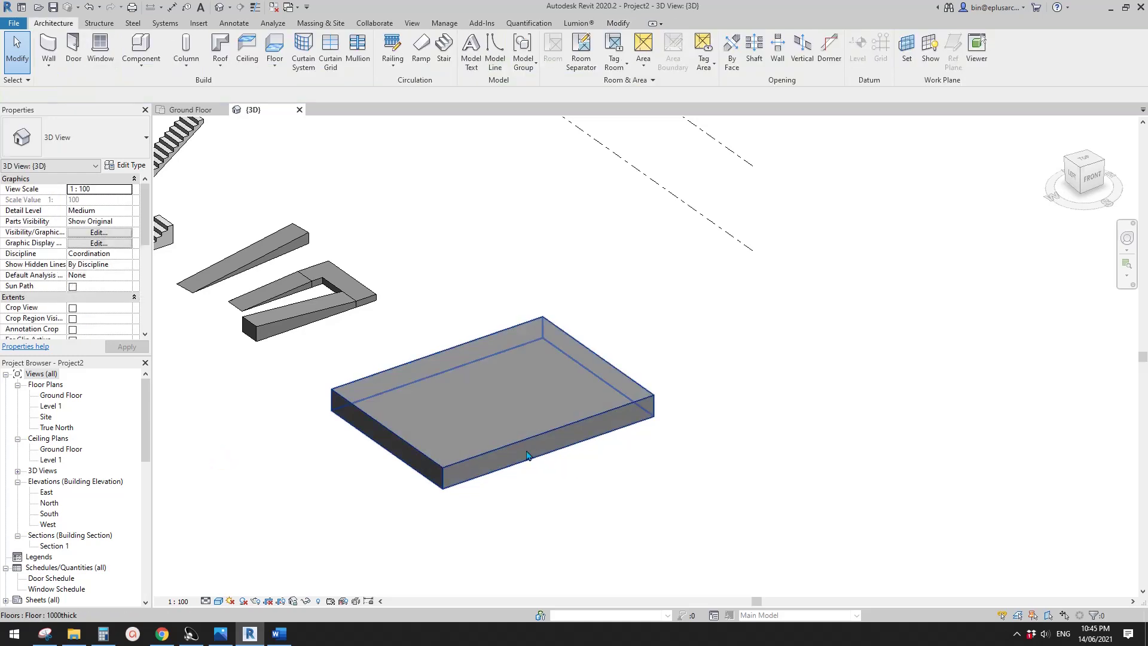
Modify the floor's sub-elements and lower its left short edge to an elevation of -1000.
{"action": "middle_click_drag", "start_coordinate": [527, 456], "coordinate": [472, 433], "text": "shift"}
{"action": "left_click", "coordinate": [421, 397]}
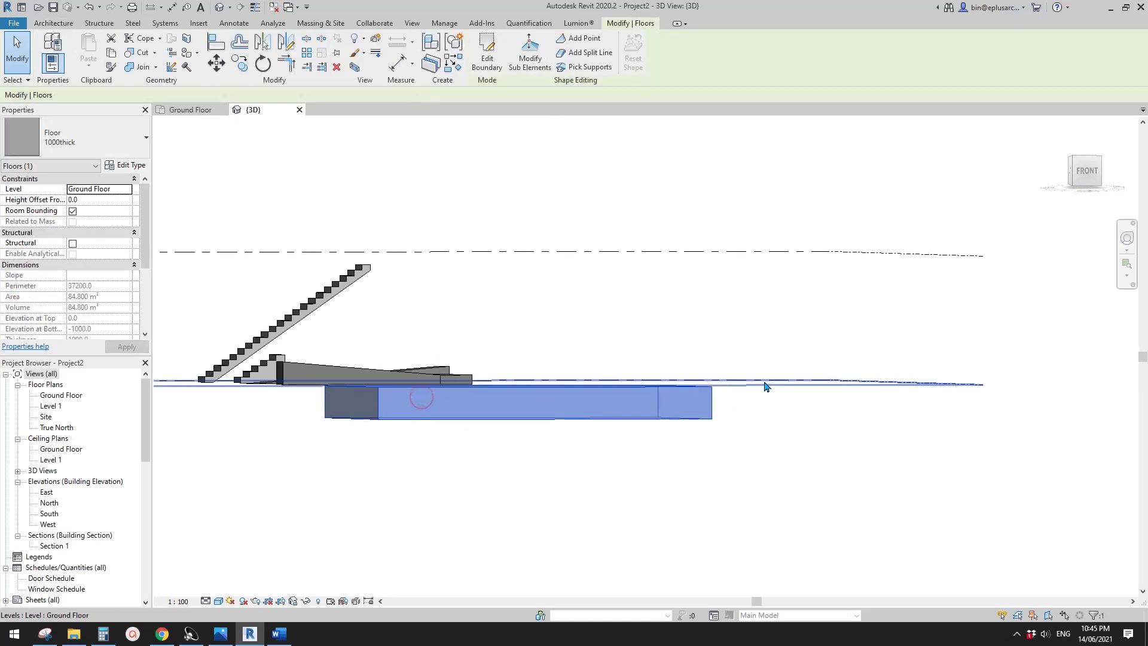
{"action": "middle_click_drag", "start_coordinate": [764, 386], "coordinate": [456, 456], "text": "shift"}
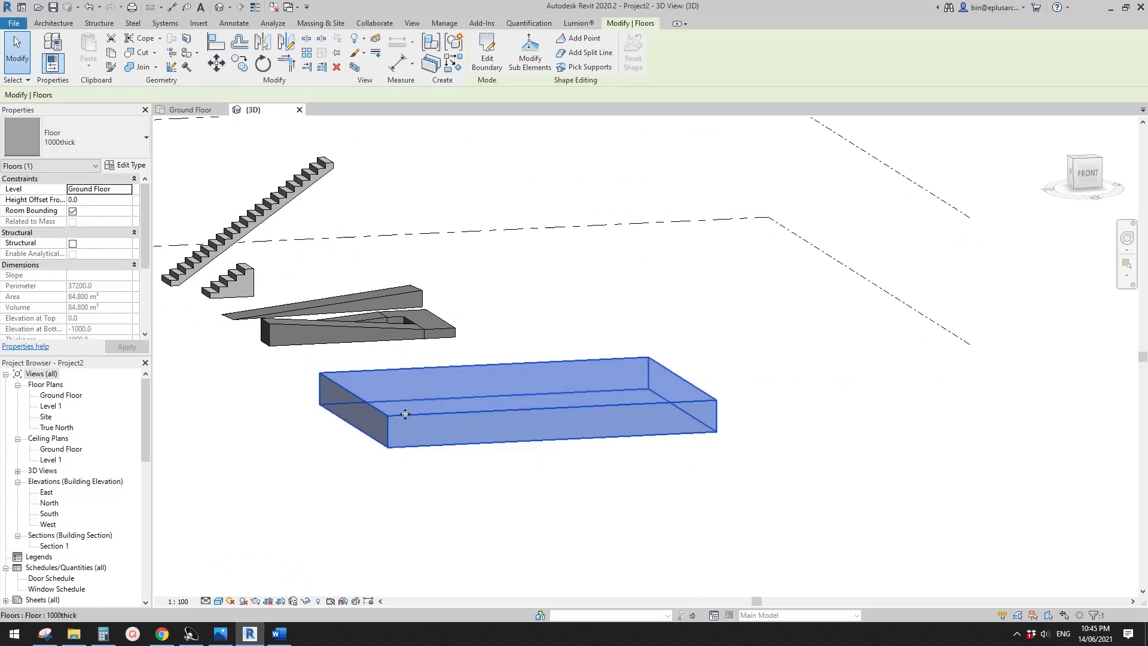
{"action": "middle_click_drag", "start_coordinate": [404, 414], "coordinate": [605, 408], "text": "shift"}
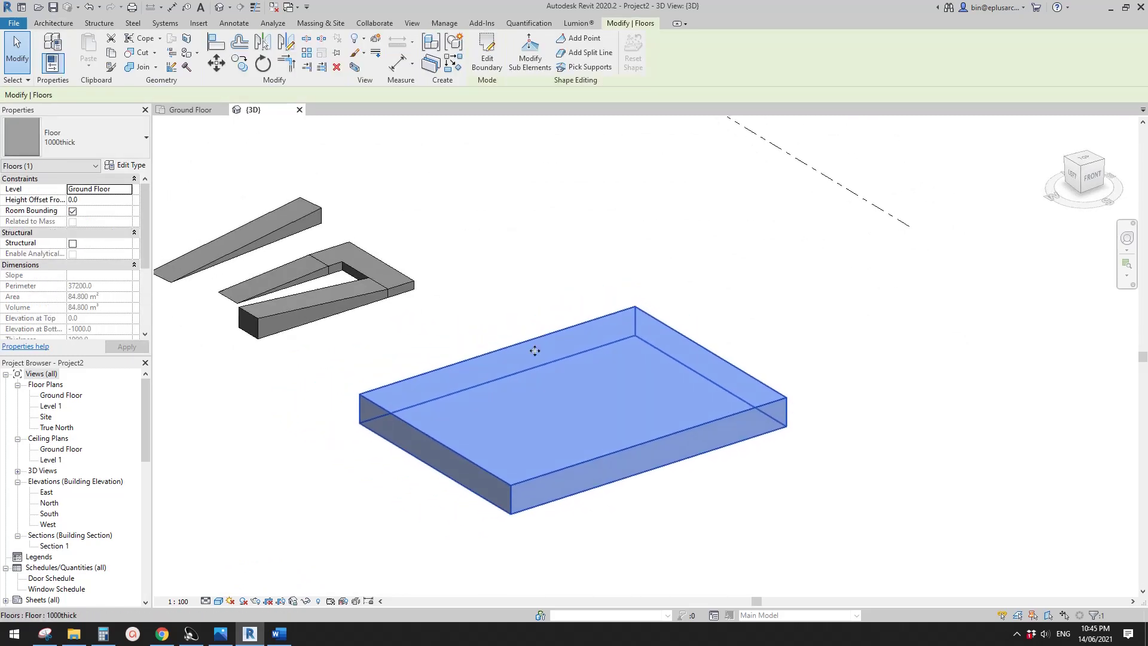
{"action": "left_click", "coordinate": [530, 51]}
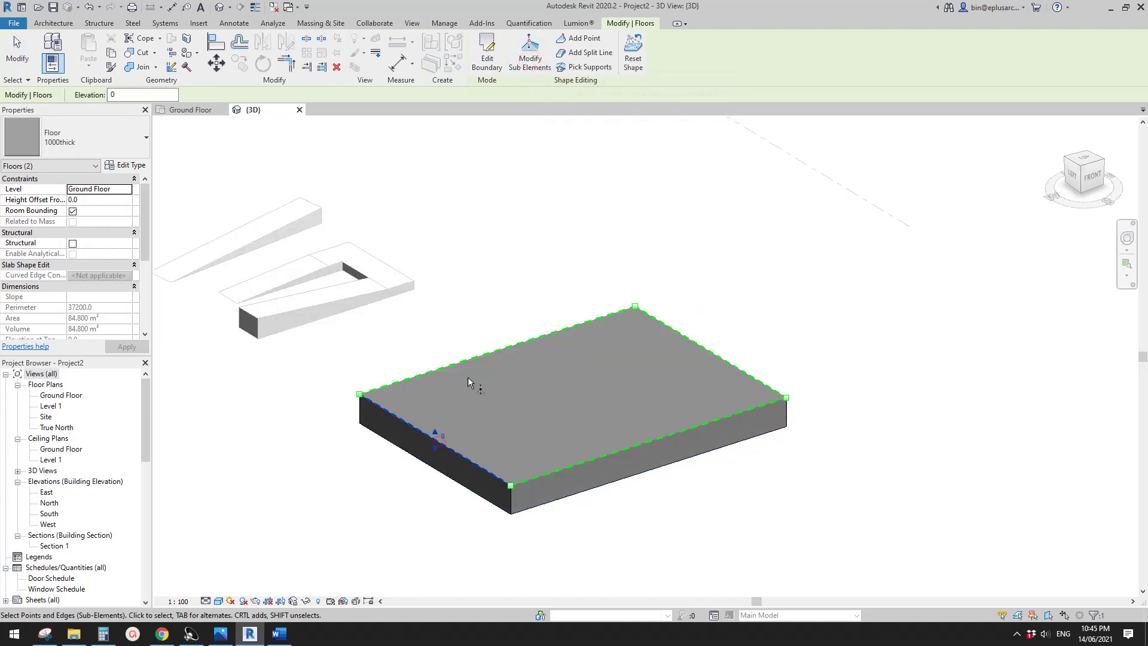
{"action": "left_click", "coordinate": [436, 467]}
{"action": "left_click_drag", "start_coordinate": [437, 467], "coordinate": [436, 469]}
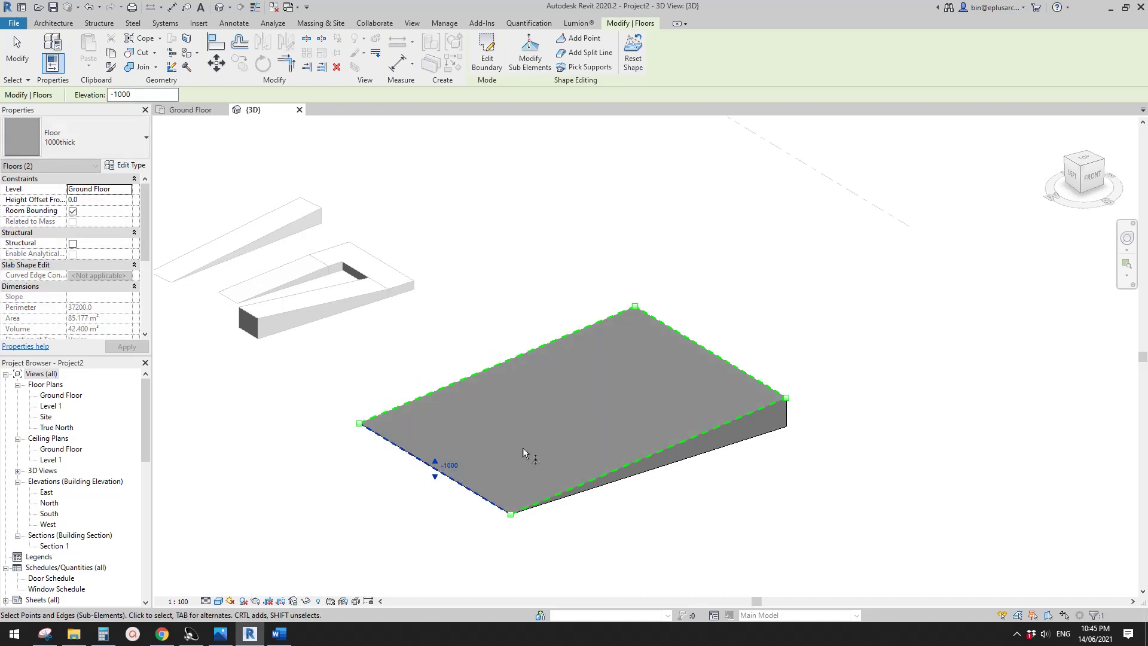
Raise the floor's lowered short edge to an elevation of -600.
{"action": "middle_click_drag", "start_coordinate": [526, 454], "coordinate": [536, 402]}
{"action": "middle_click_drag", "start_coordinate": [606, 460], "coordinate": [628, 429]}
{"action": "left_click_drag", "start_coordinate": [455, 393], "coordinate": [455, 371]}
{"action": "middle_click_drag", "start_coordinate": [506, 443], "coordinate": [487, 452], "text": "shift"}
{"action": "left_click_drag", "start_coordinate": [447, 387], "coordinate": [447, 397]}
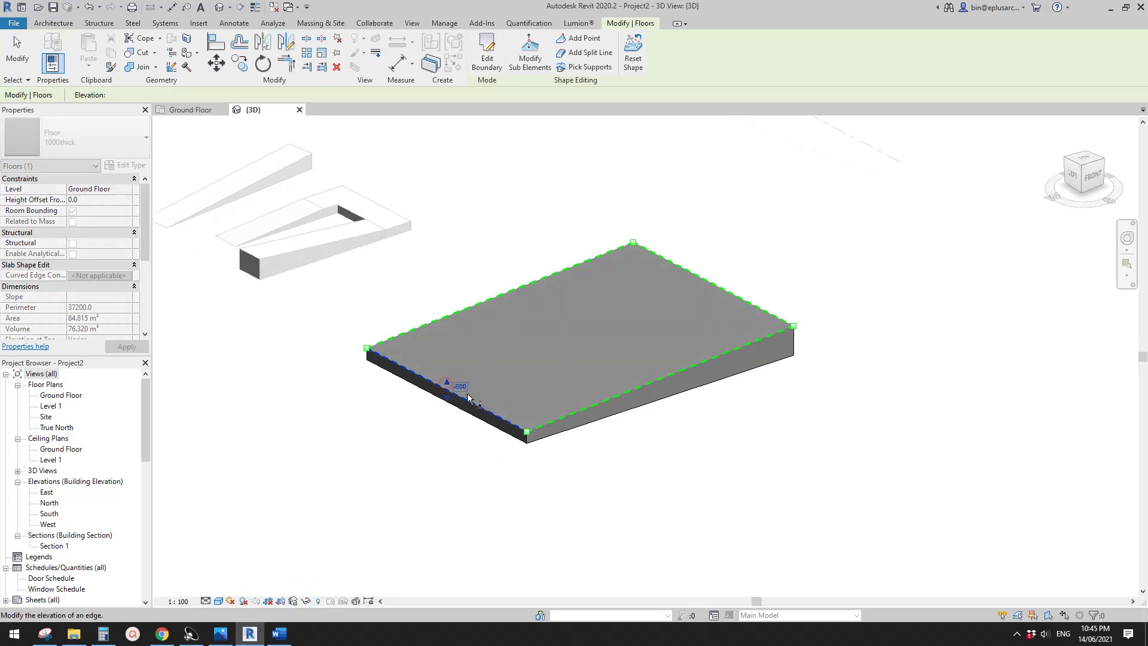
Add a split line across the floor's top face, between its two long edges near the middle.
{"action": "middle_click_drag", "start_coordinate": [581, 369], "coordinate": [598, 350], "text": "shift"}
{"action": "scroll", "coordinate": [590, 307], "scroll_direction": "up", "scroll_amount": 1}
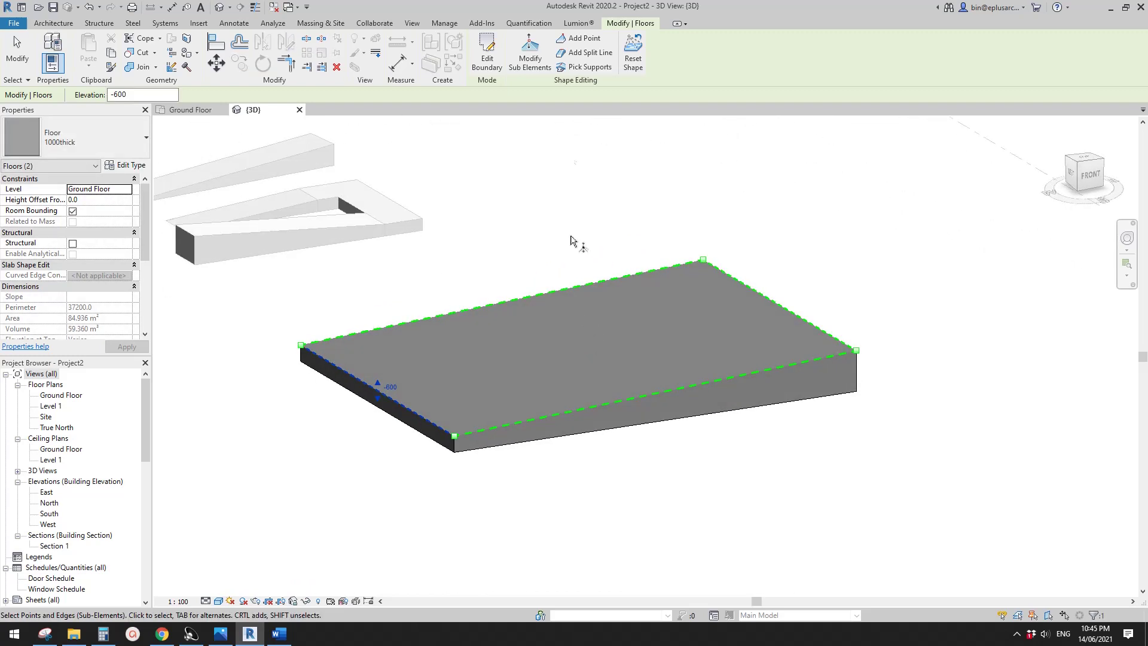
{"action": "left_click", "coordinate": [582, 57]}
{"action": "middle_click_drag", "start_coordinate": [596, 286], "coordinate": [610, 343], "text": "shift"}
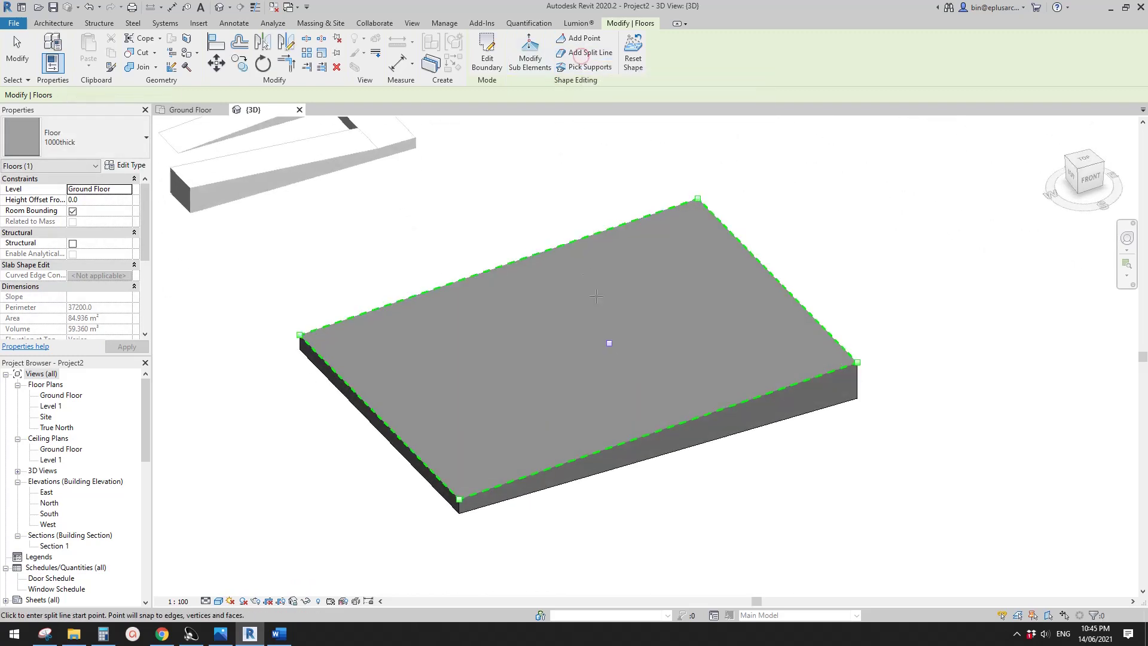
{"action": "left_click", "coordinate": [524, 259]}
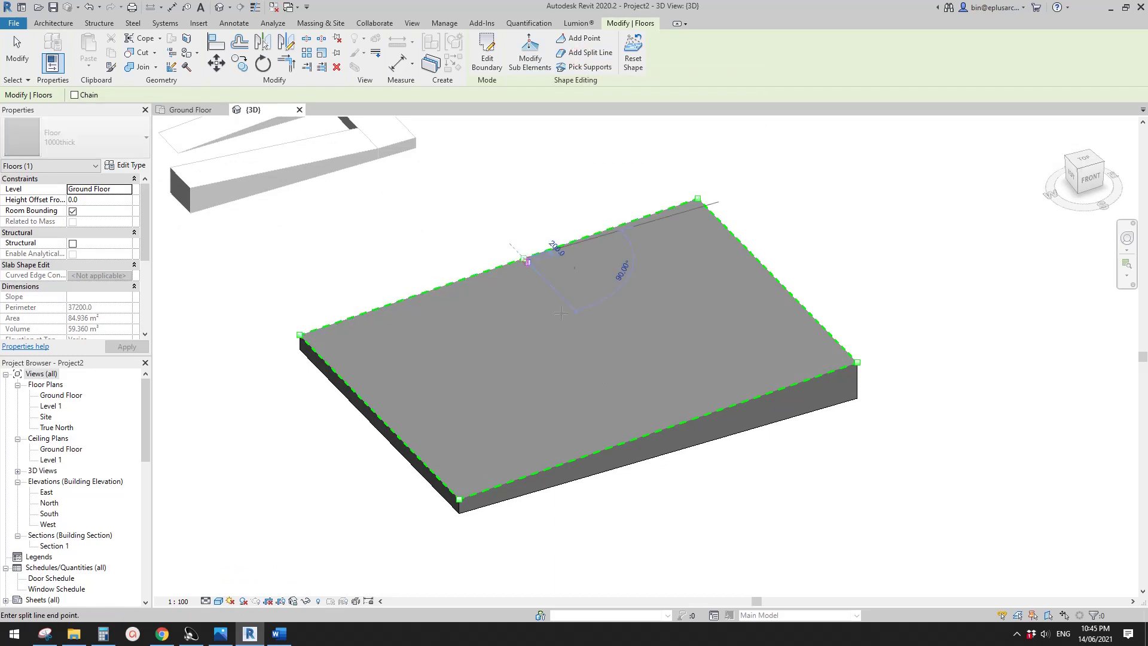
{"action": "left_click", "coordinate": [683, 423]}
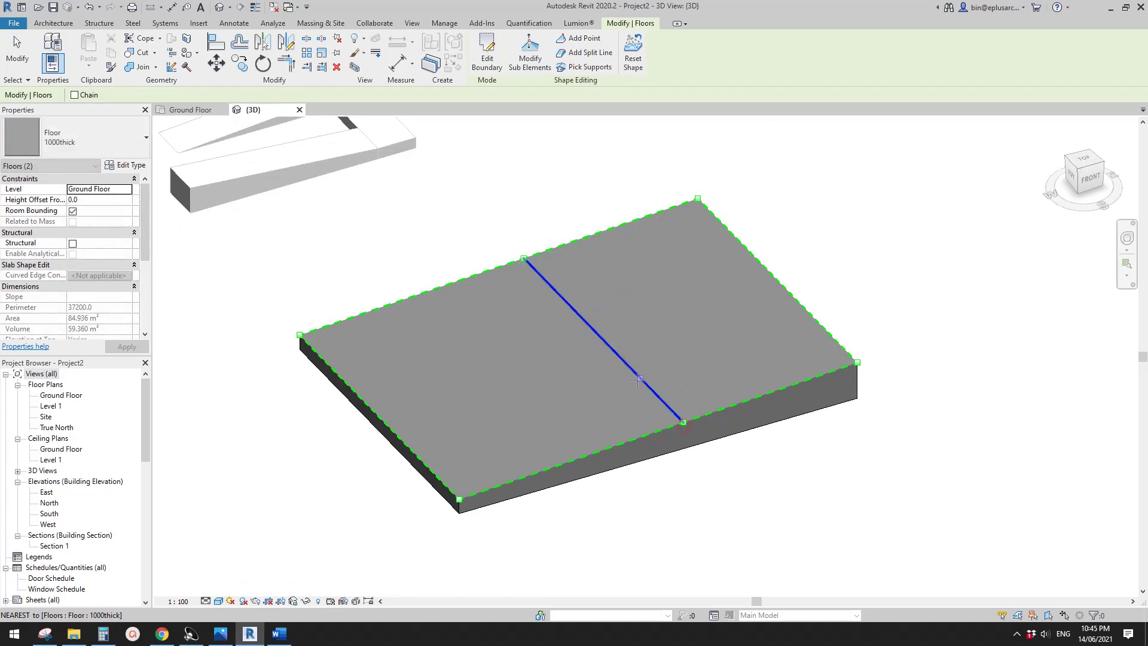
{"action": "key", "text": "Escape"}
Lower the split line to about -662, raise it slightly, and finish editing the floor's shape.
{"action": "left_click", "coordinate": [620, 357]}
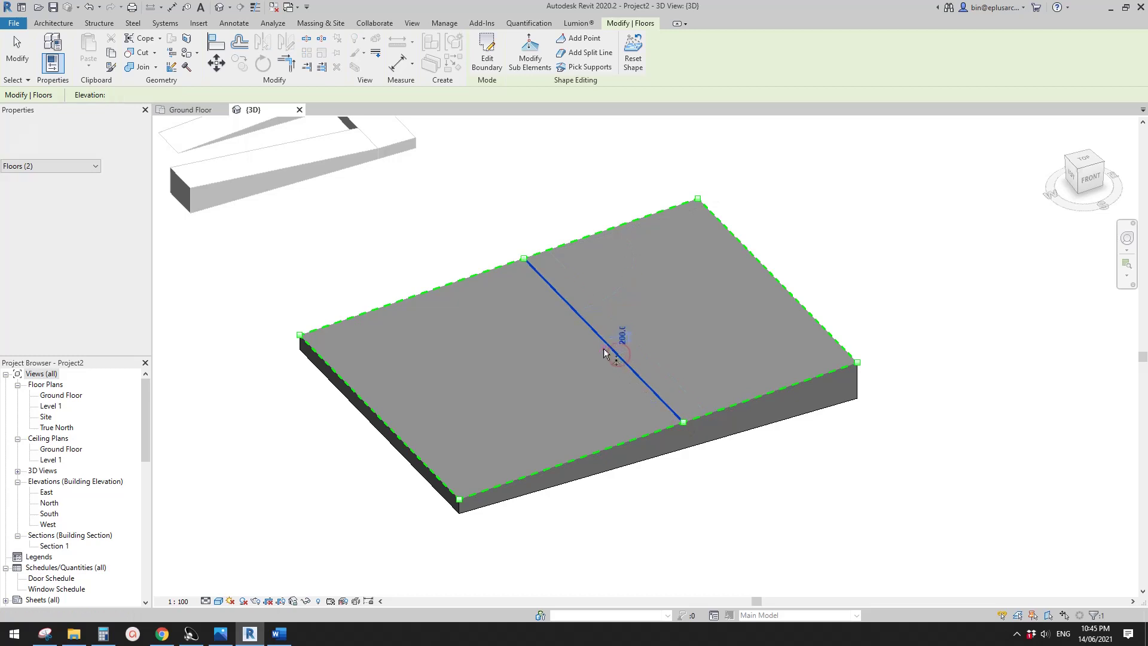
{"action": "left_click_drag", "start_coordinate": [604, 350], "coordinate": [632, 385]}
{"action": "middle_click_drag", "start_coordinate": [632, 385], "coordinate": [676, 277], "text": "shift"}
{"action": "scroll", "coordinate": [600, 353], "scroll_direction": "up", "scroll_amount": 2}
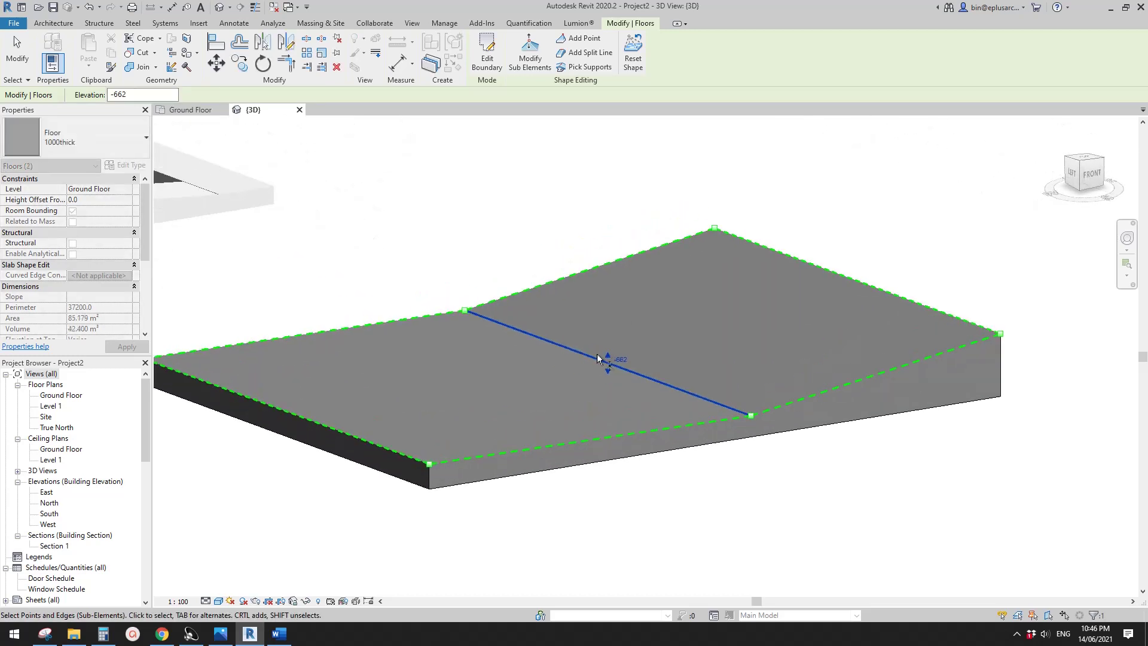
{"action": "left_click_drag", "start_coordinate": [606, 357], "coordinate": [611, 352]}
{"action": "key", "text": "Escape"}
{"action": "key", "text": "Escape"}
{"action": "scroll", "coordinate": [491, 305], "scroll_direction": "down", "scroll_amount": 2}
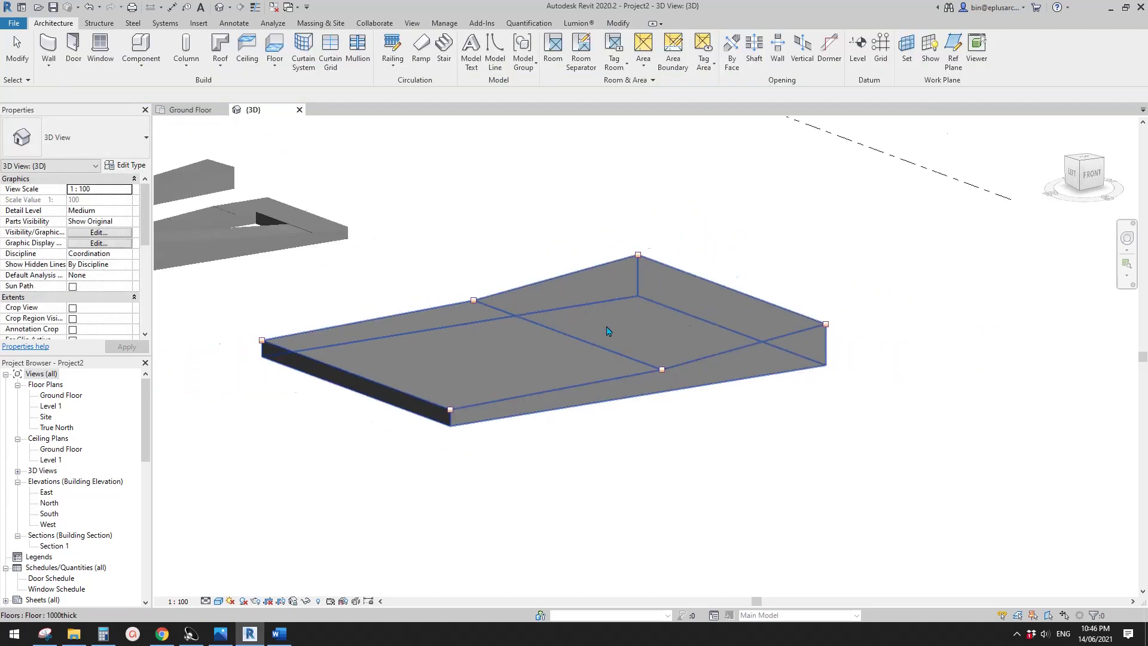
Inspect the reshaped floor's underside, sides and sloping top from several angles.
{"action": "left_click", "coordinate": [530, 362]}
{"action": "middle_click_drag", "start_coordinate": [652, 418], "coordinate": [636, 332], "text": "shift"}
{"action": "key", "text": "Escape"}
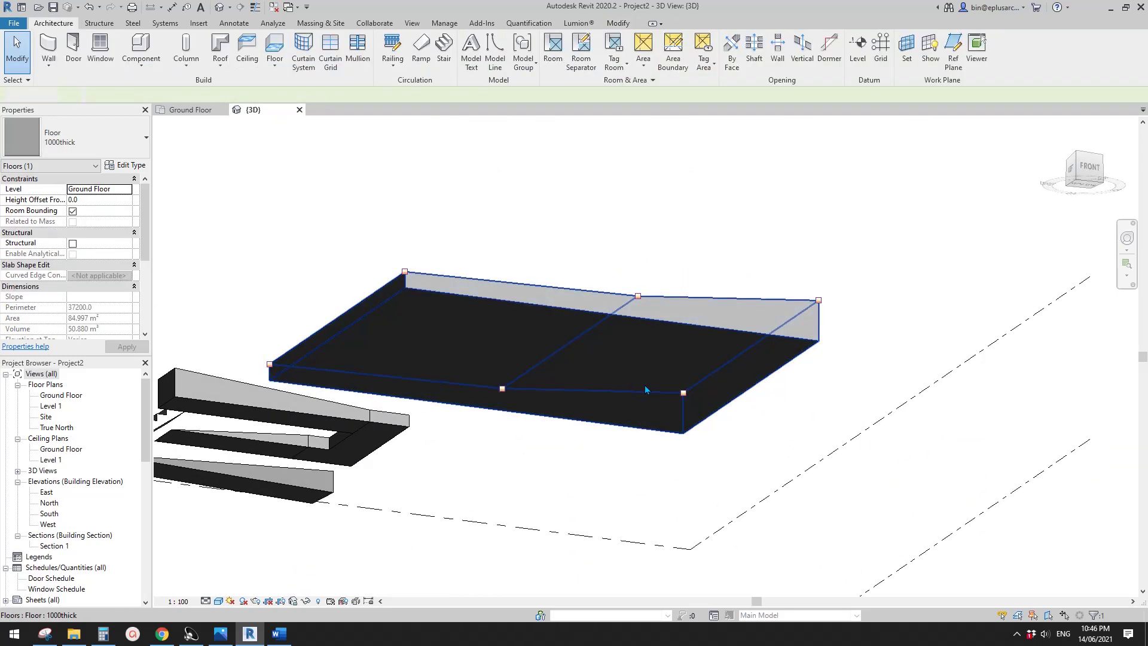
{"action": "left_click", "coordinate": [669, 361]}
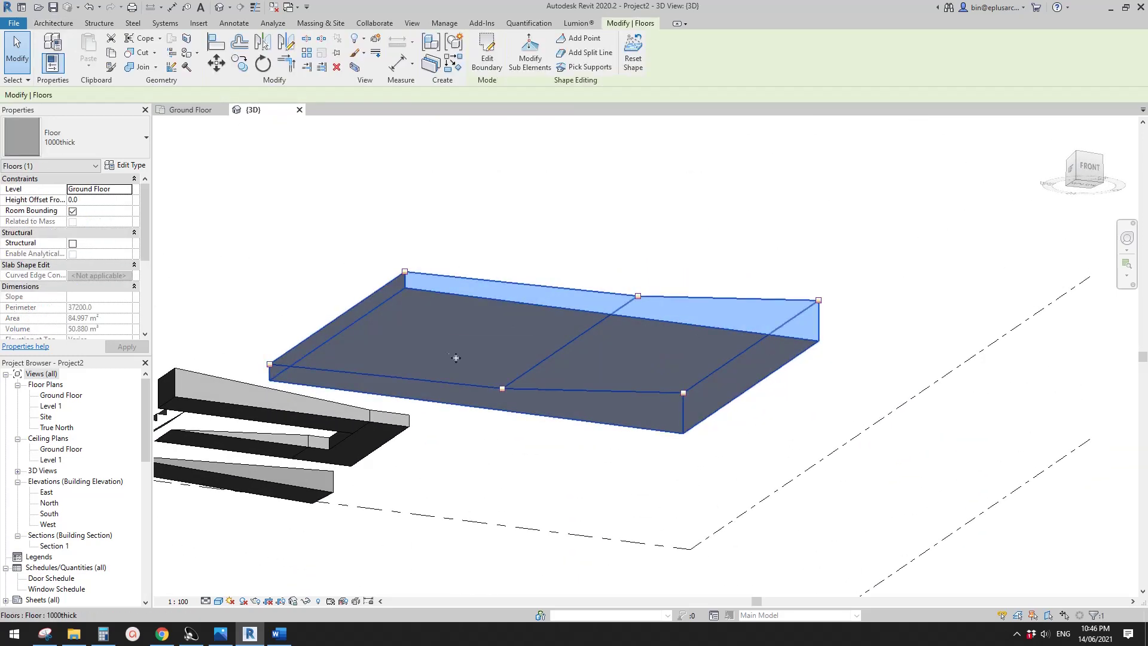
{"action": "key", "text": "Escape"}
{"action": "scroll", "coordinate": [687, 347], "scroll_direction": "down", "scroll_amount": 2}
{"action": "middle_click_drag", "start_coordinate": [658, 353], "coordinate": [607, 412], "text": "shift"}
{"action": "scroll", "coordinate": [616, 383], "scroll_direction": "down", "scroll_amount": 1}
{"action": "left_click", "coordinate": [613, 353]}
{"action": "middle_click_drag", "start_coordinate": [608, 359], "coordinate": [424, 356], "text": "shift"}
{"action": "key", "text": "Escape"}
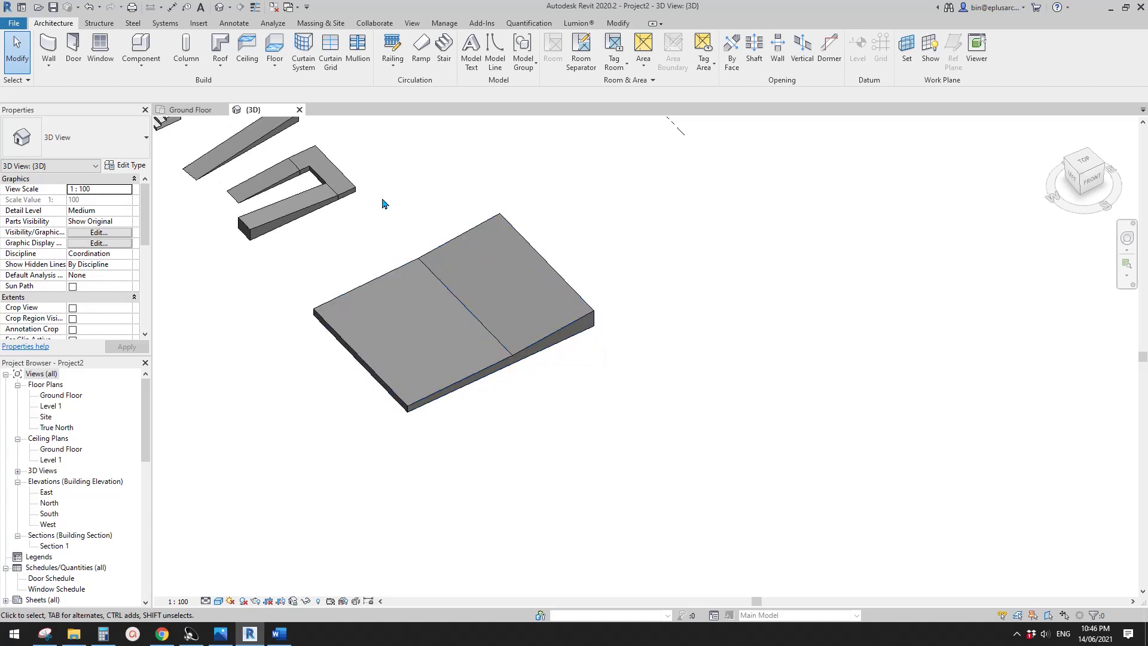
Start a footprint roof and assign it to the Ground Floor level.
{"action": "left_click", "coordinate": [220, 45]}
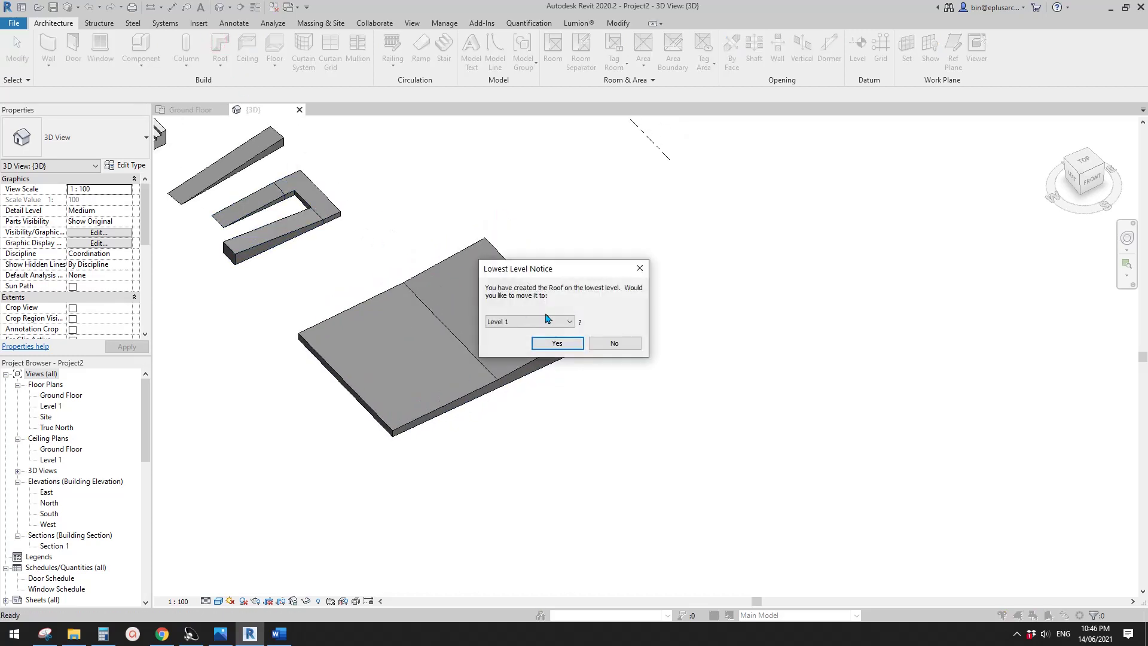
{"action": "left_click", "coordinate": [556, 321]}
{"action": "left_click", "coordinate": [556, 322]}
{"action": "left_click", "coordinate": [558, 320]}
{"action": "left_click", "coordinate": [507, 332]}
{"action": "left_click", "coordinate": [559, 344]}
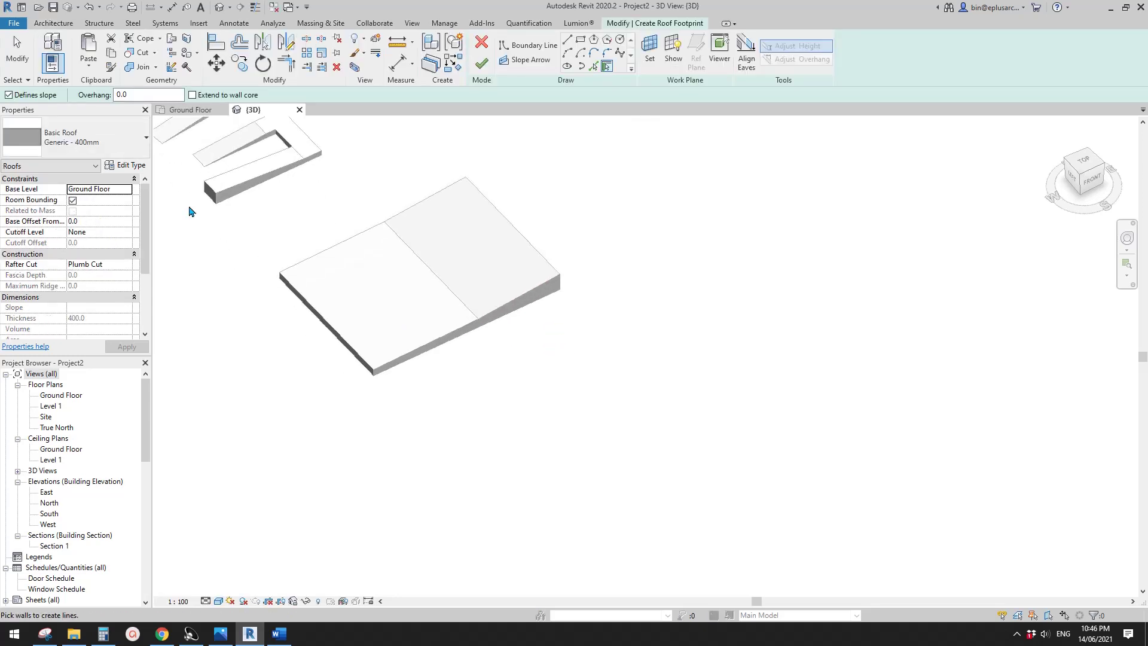
Duplicate the Generic - 400mm roof type as "1000mm" with a variable structure layer 1000 thick.
{"action": "left_click", "coordinate": [123, 165]}
{"action": "left_click", "coordinate": [333, 129]}
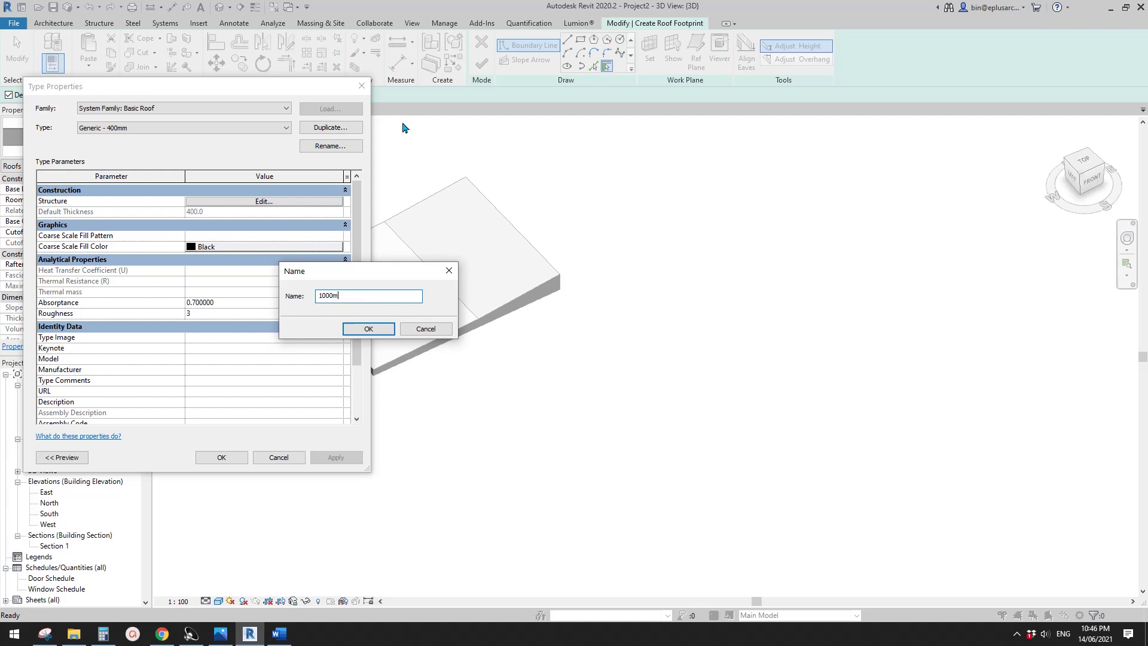
{"action": "type", "text": "1000mm"}
{"action": "left_click", "coordinate": [368, 328]}
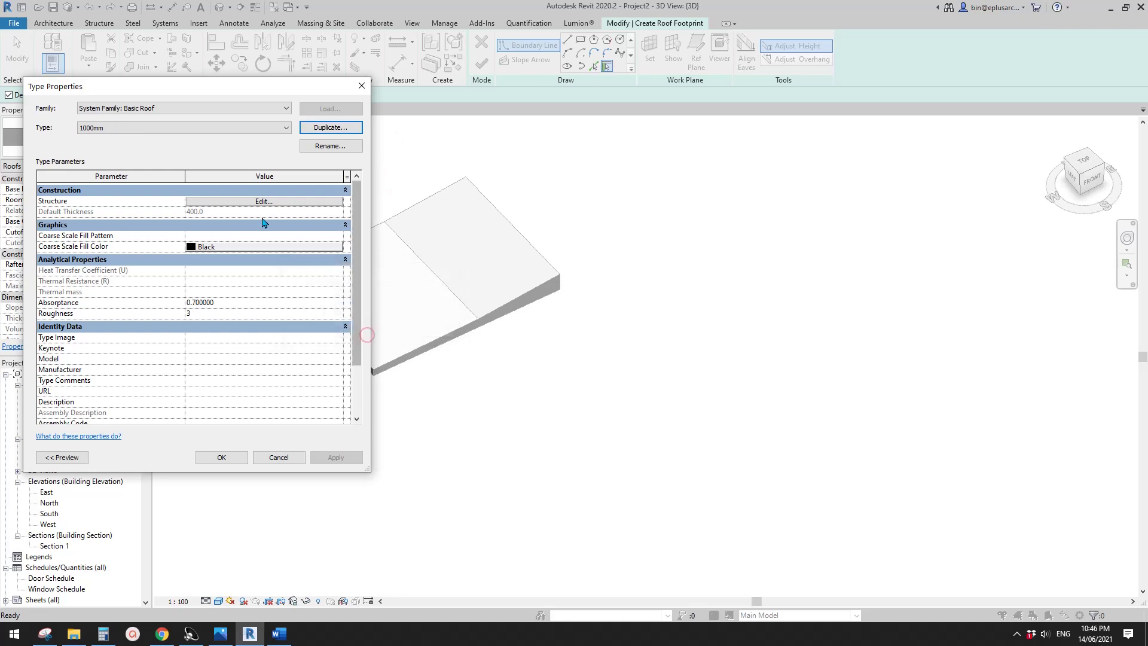
{"action": "left_click", "coordinate": [263, 202]}
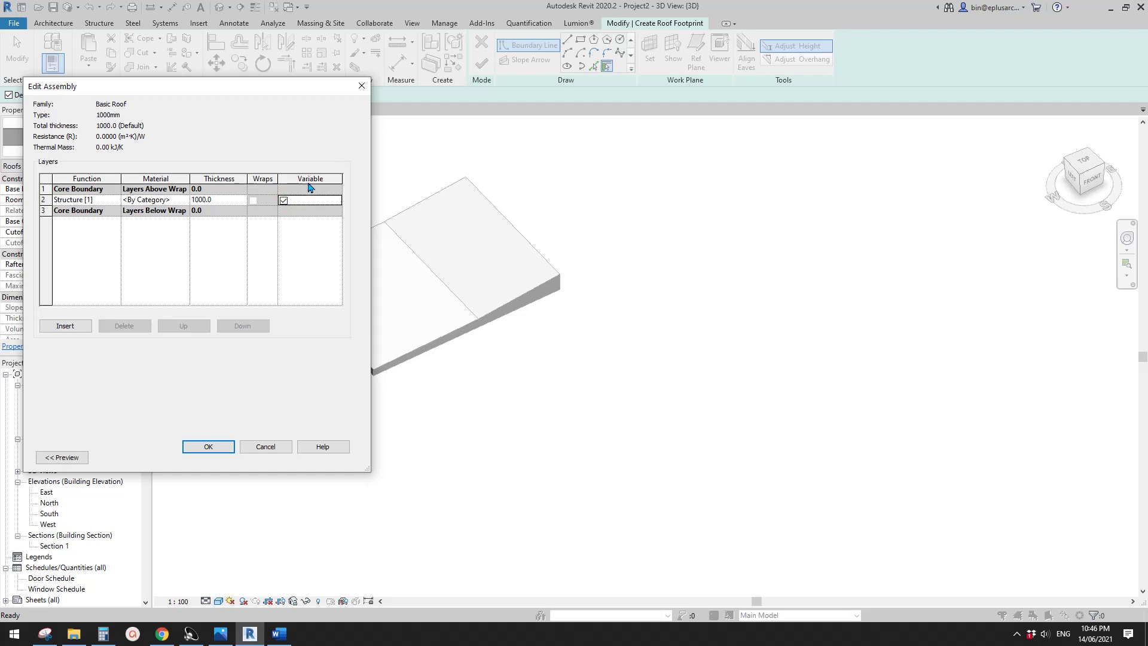
{"action": "left_click", "coordinate": [225, 445]}
{"action": "left_click", "coordinate": [226, 456]}
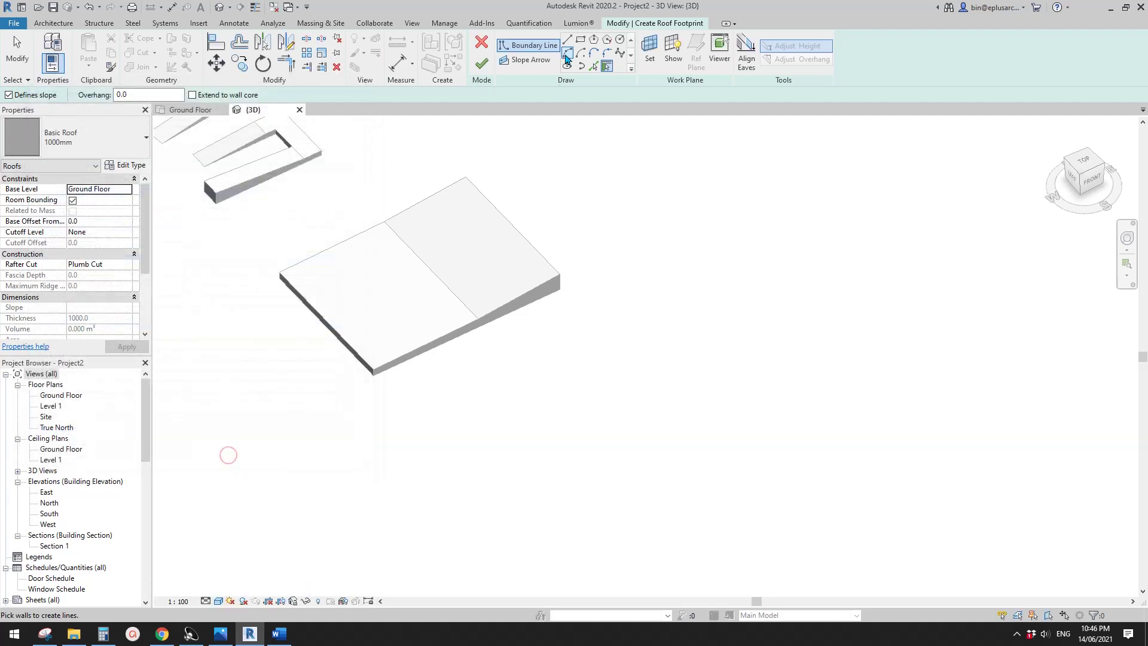
Sketch a rectangular roof footprint in front of the sloped floor, without slope-defining edges, and finish the flat roof.
{"action": "left_click", "coordinate": [580, 40]}
{"action": "left_click", "coordinate": [461, 400]}
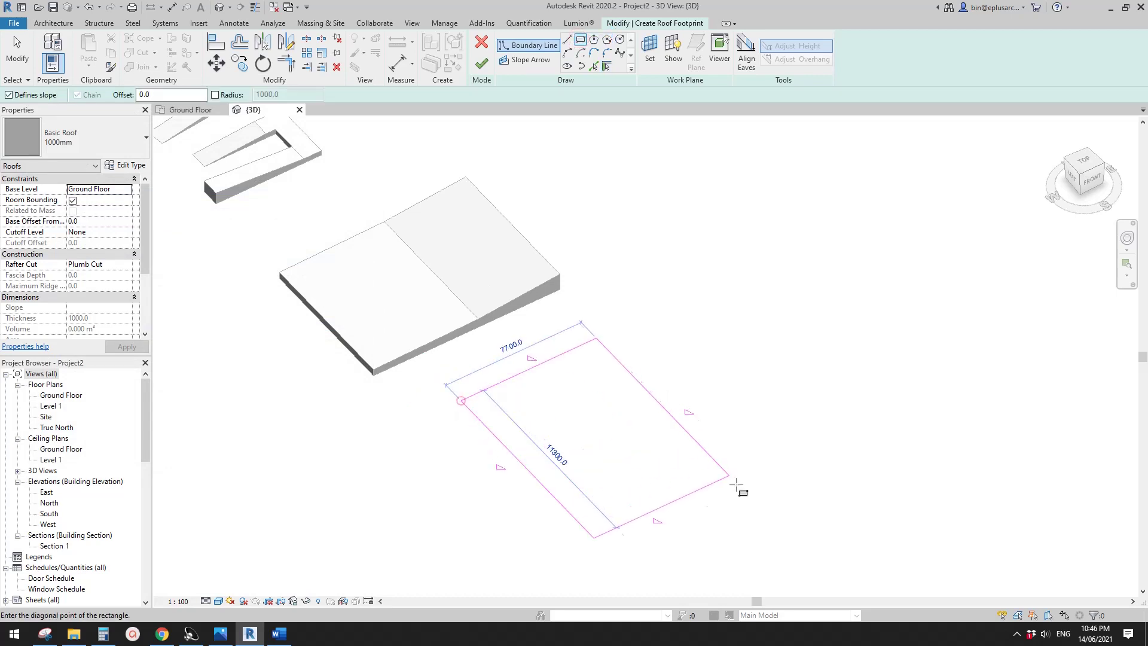
{"action": "left_click", "coordinate": [784, 454]}
{"action": "key", "text": "Escape"}
{"action": "key", "text": "Escape"}
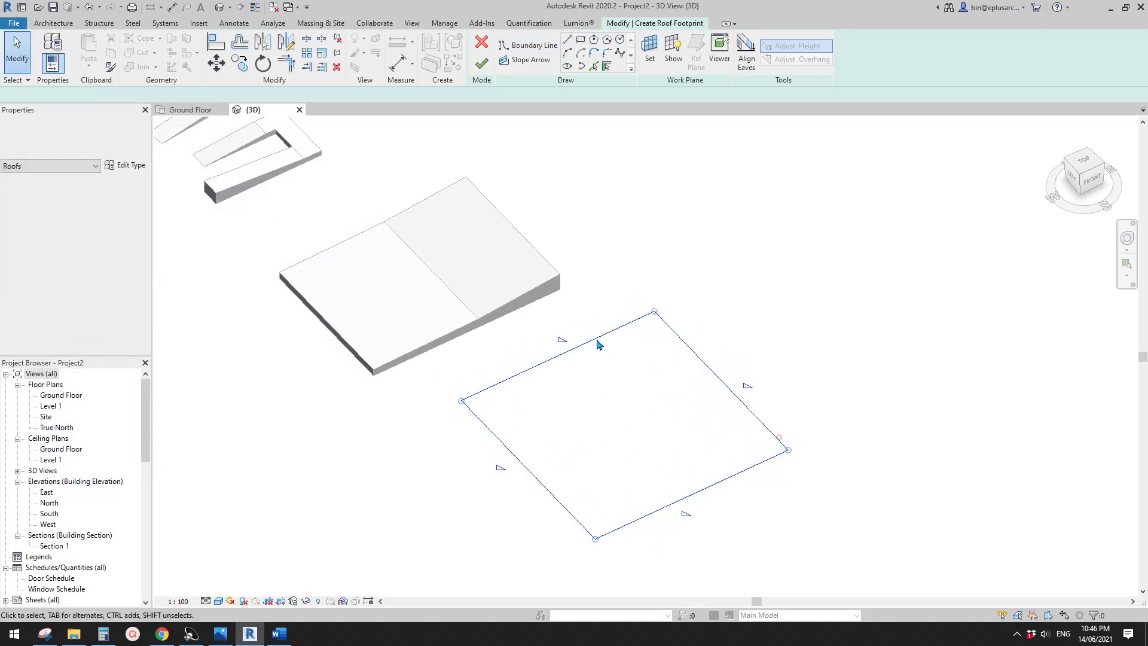
{"action": "left_click", "coordinate": [486, 71]}
{"action": "mouse_move", "coordinate": [664, 478]}
{"action": "middle_mouse_down"}
{"action": "mouse_move", "coordinate": [641, 446]}
{"action": "mouse_move", "coordinate": [635, 338]}
{"action": "middle_mouse_up"}
{"action": "key", "text": "Escape"}
Compare the heights of the roof and the floor relative to the Ground Floor level in a side view.
{"action": "scroll", "coordinate": [598, 390], "scroll_direction": "up", "scroll_amount": 1}
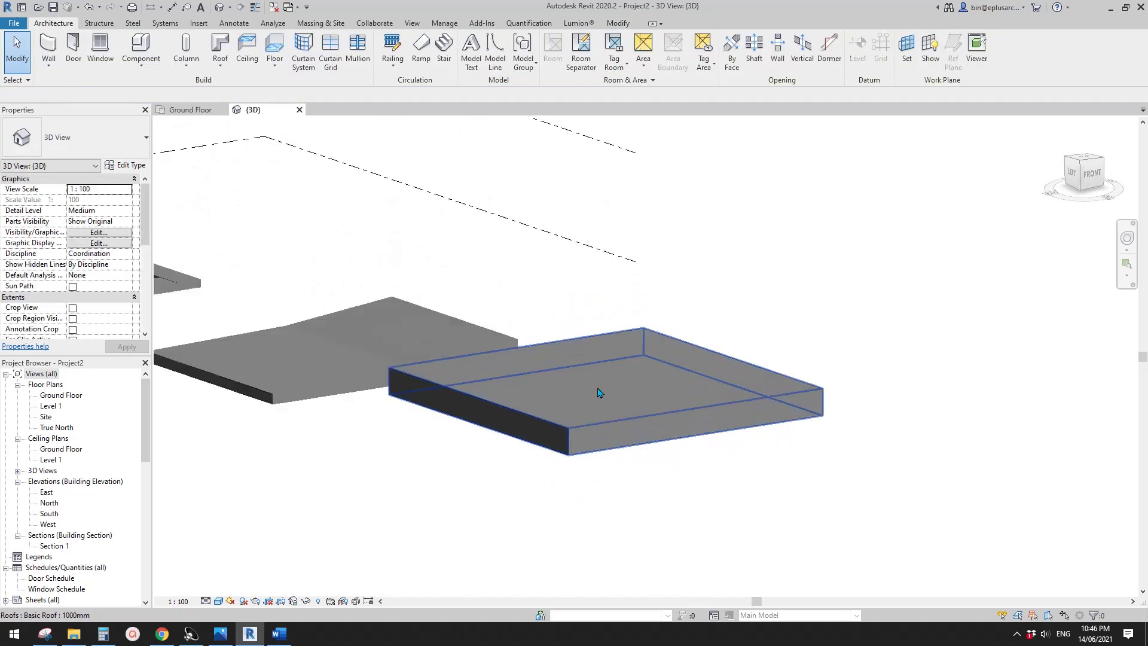
{"action": "middle_click_drag", "start_coordinate": [599, 392], "coordinate": [381, 392], "text": "shift"}
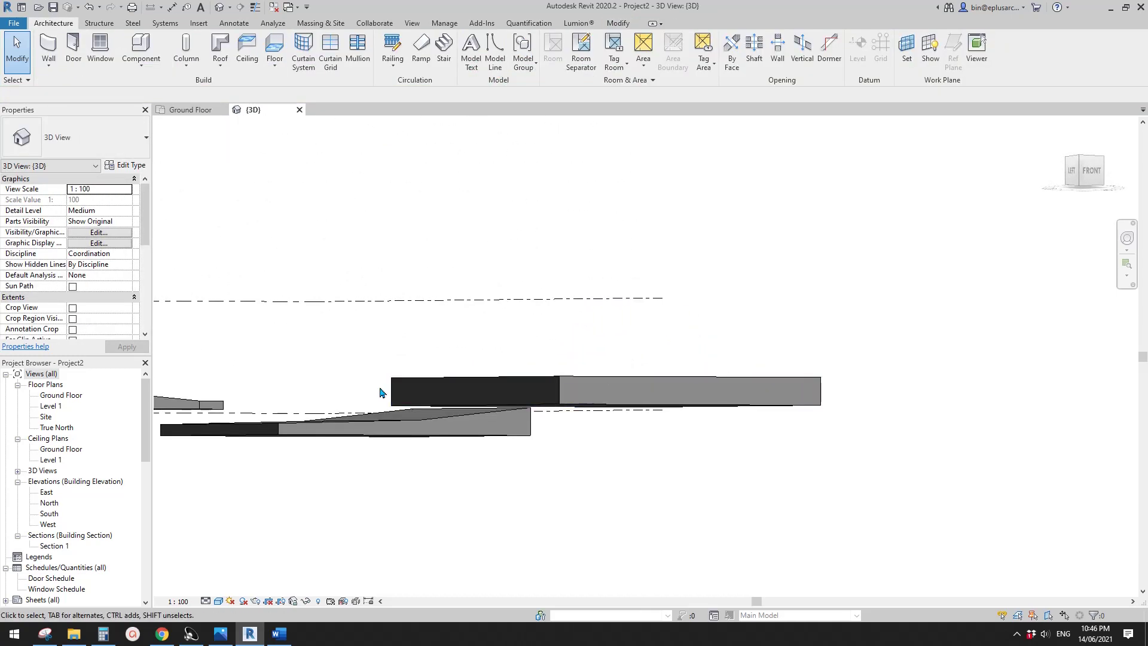
{"action": "left_click", "coordinate": [469, 430]}
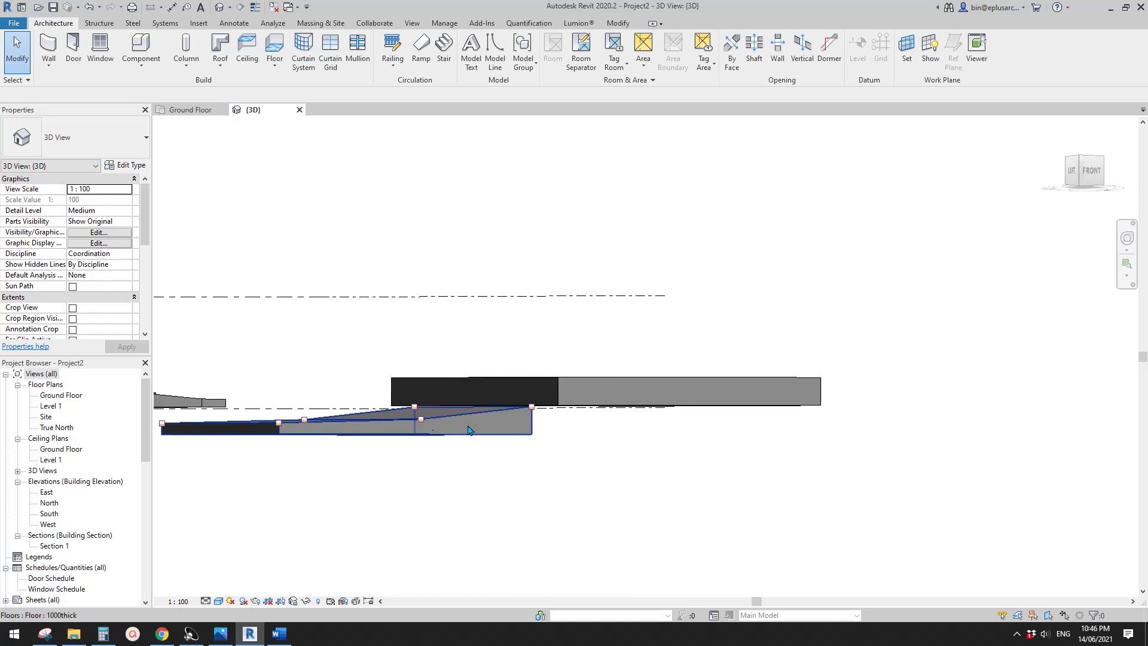
Examine how the roof's underside meets the sloped floor's upper edge in the side view, and return to an angled 3D view.
{"action": "key", "text": "Escape"}
{"action": "left_click", "coordinate": [395, 421]}
{"action": "left_click", "coordinate": [555, 393]}
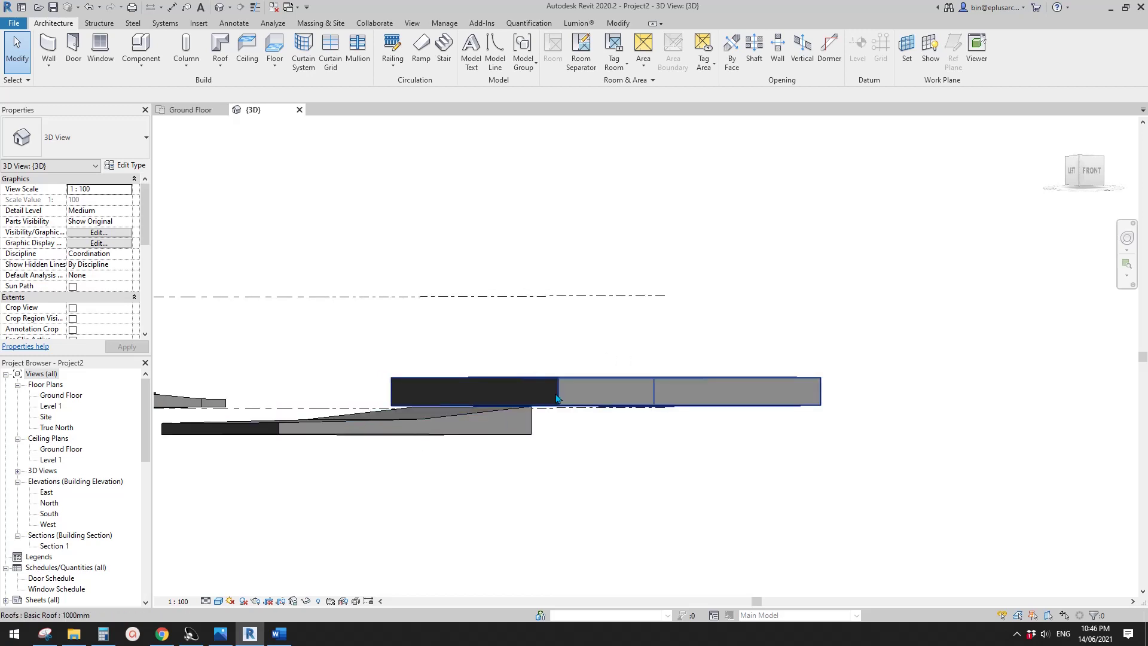
{"action": "middle_click_drag", "start_coordinate": [654, 278], "coordinate": [708, 507], "text": "shift"}
{"action": "left_click", "coordinate": [709, 506]}
{"action": "scroll", "coordinate": [694, 484], "scroll_direction": "down", "scroll_amount": 2}
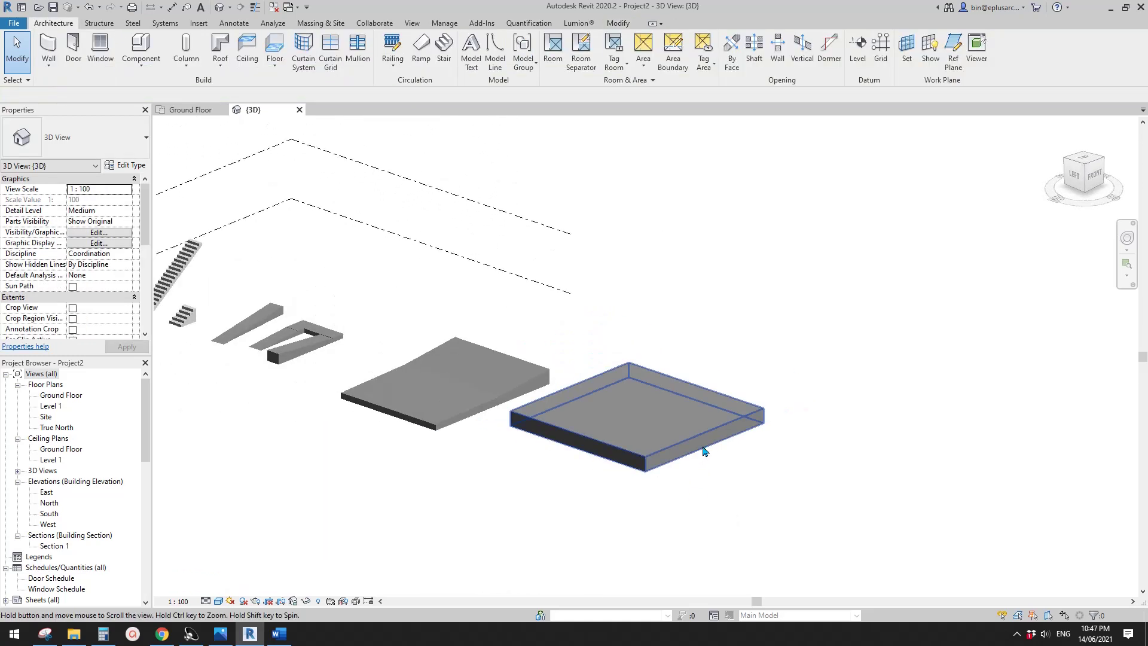
{"action": "scroll", "coordinate": [659, 461], "scroll_direction": "up", "scroll_amount": 2}
{"action": "middle_click_drag", "start_coordinate": [705, 451], "coordinate": [630, 426], "text": "shift"}
Modify the roof's sub-elements to lower its left-side edge down to the underside, shaping the slab into a solid wedge.
{"action": "left_click", "coordinate": [658, 461]}
{"action": "left_click", "coordinate": [529, 53]}
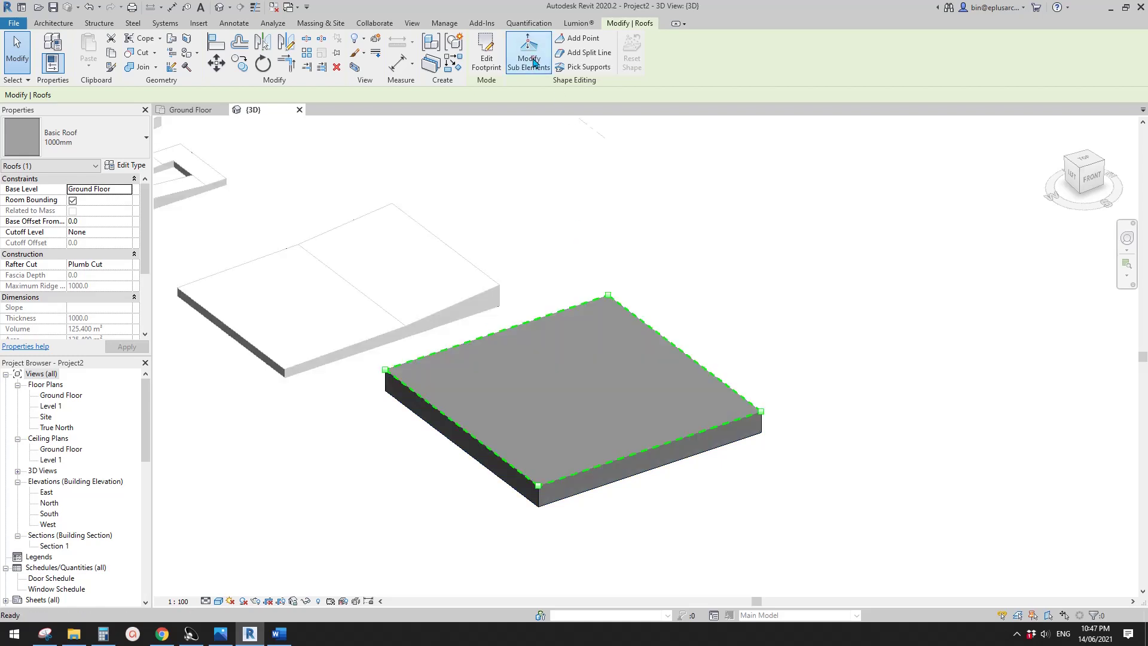
{"action": "scroll", "coordinate": [464, 450], "scroll_direction": "up", "scroll_amount": 2}
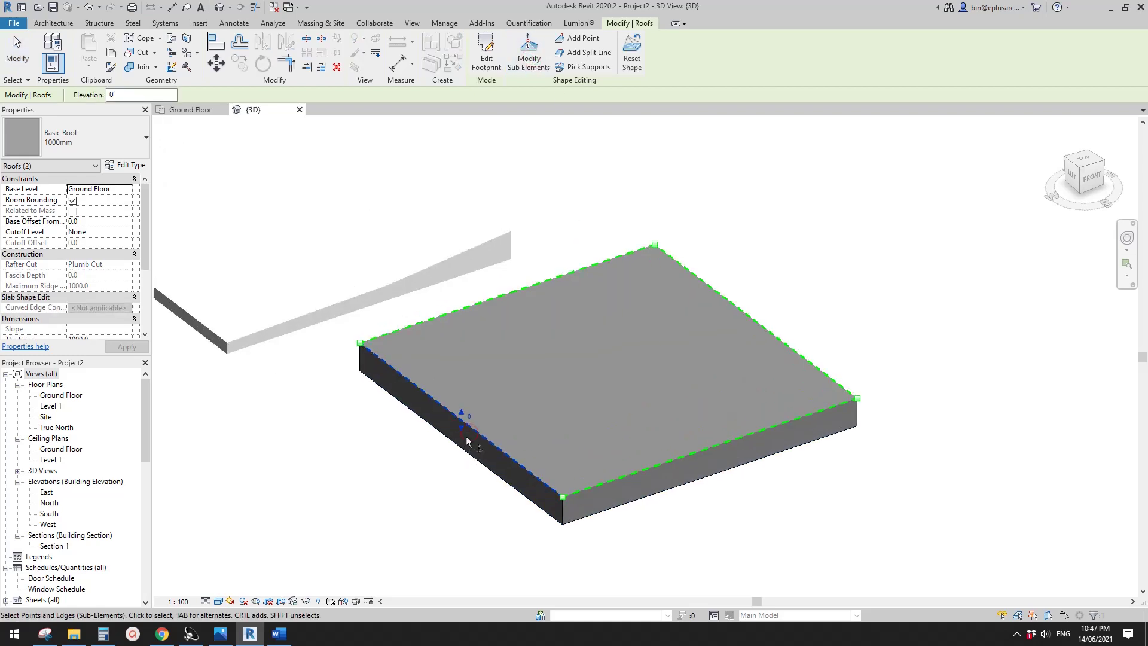
{"action": "left_click_drag", "start_coordinate": [463, 446], "coordinate": [462, 448]}
{"action": "middle_click_drag", "start_coordinate": [539, 392], "coordinate": [467, 379], "text": "shift"}
{"action": "left_click", "coordinate": [375, 440]}
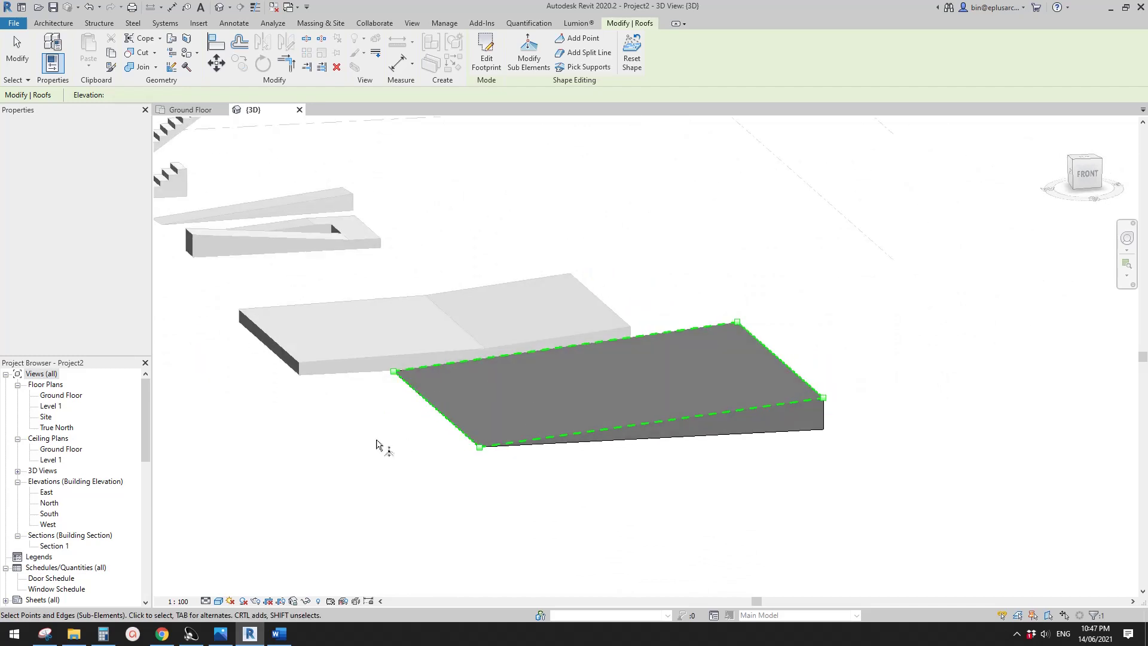
{"action": "key", "text": "Escape"}
{"action": "key", "text": "Escape"}
Review the stairs, ramps, sloped floor and wedge-shaped roof together in an angled 3D view.
{"action": "scroll", "coordinate": [546, 230], "scroll_direction": "down", "scroll_amount": 2}
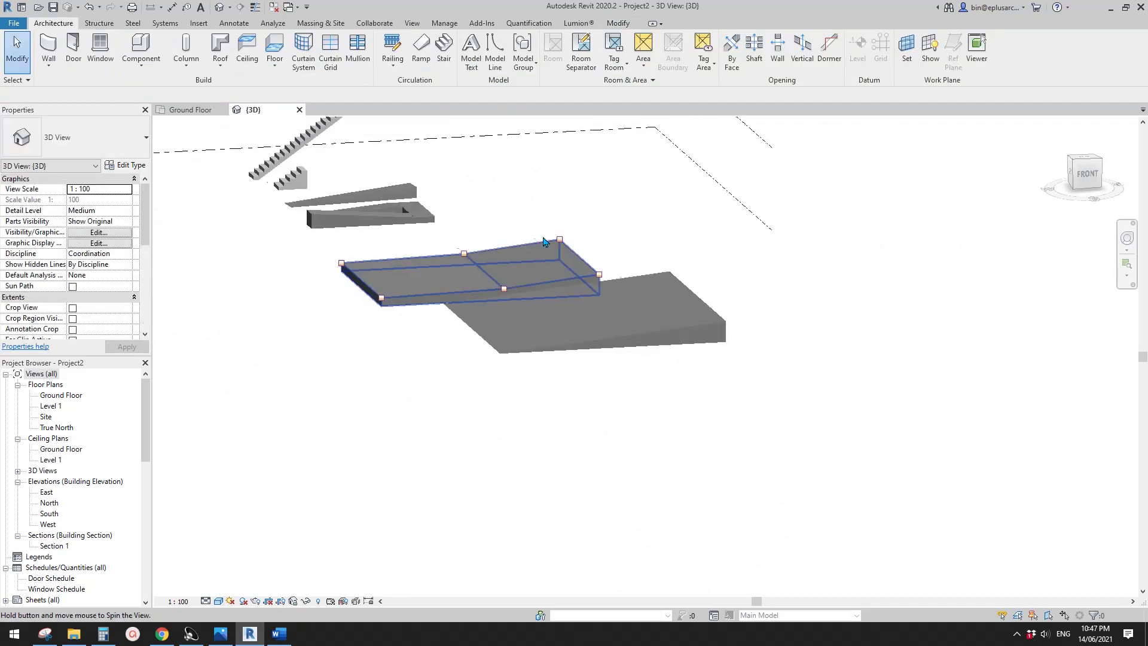
{"action": "middle_click_drag", "start_coordinate": [546, 242], "coordinate": [783, 378], "text": "shift"}
{"action": "mouse_move", "coordinate": [710, 369]}
{"action": "middle_mouse_down", "text": "shift"}
{"action": "mouse_move", "coordinate": [691, 353]}
{"action": "mouse_move", "coordinate": [697, 360]}
{"action": "middle_mouse_up", "text": "shift"}
{"action": "middle_click_drag", "start_coordinate": [659, 297], "coordinate": [657, 292]}
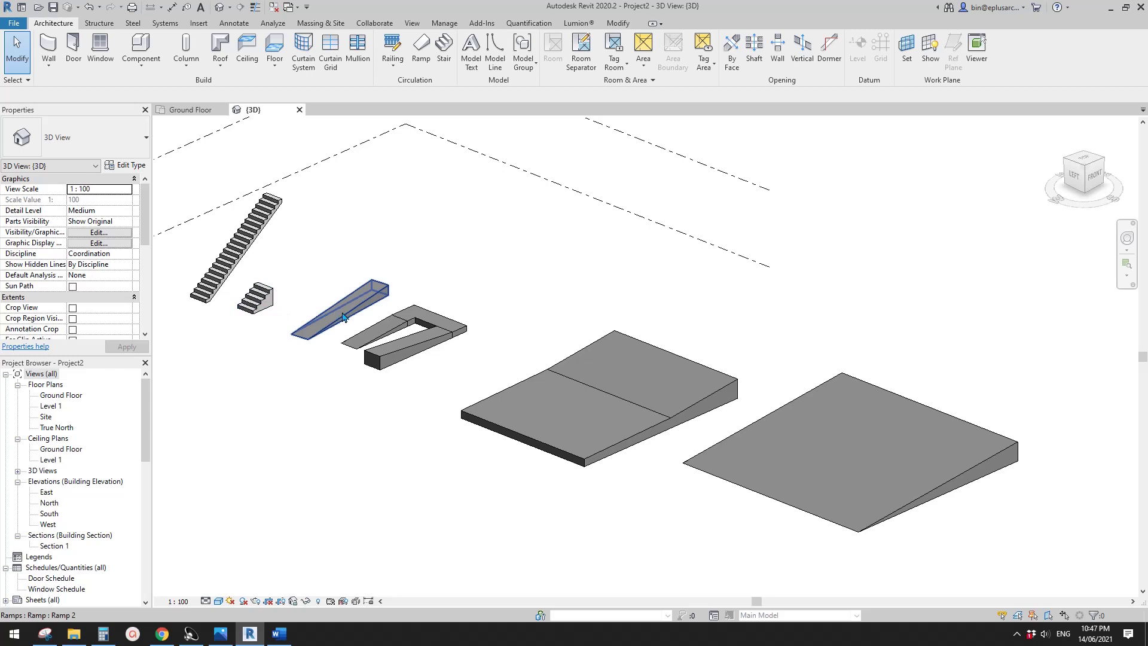
{"action": "middle_click_drag", "start_coordinate": [555, 394], "coordinate": [565, 388]}
{"action": "scroll", "coordinate": [556, 384], "scroll_direction": "up", "scroll_amount": 1}
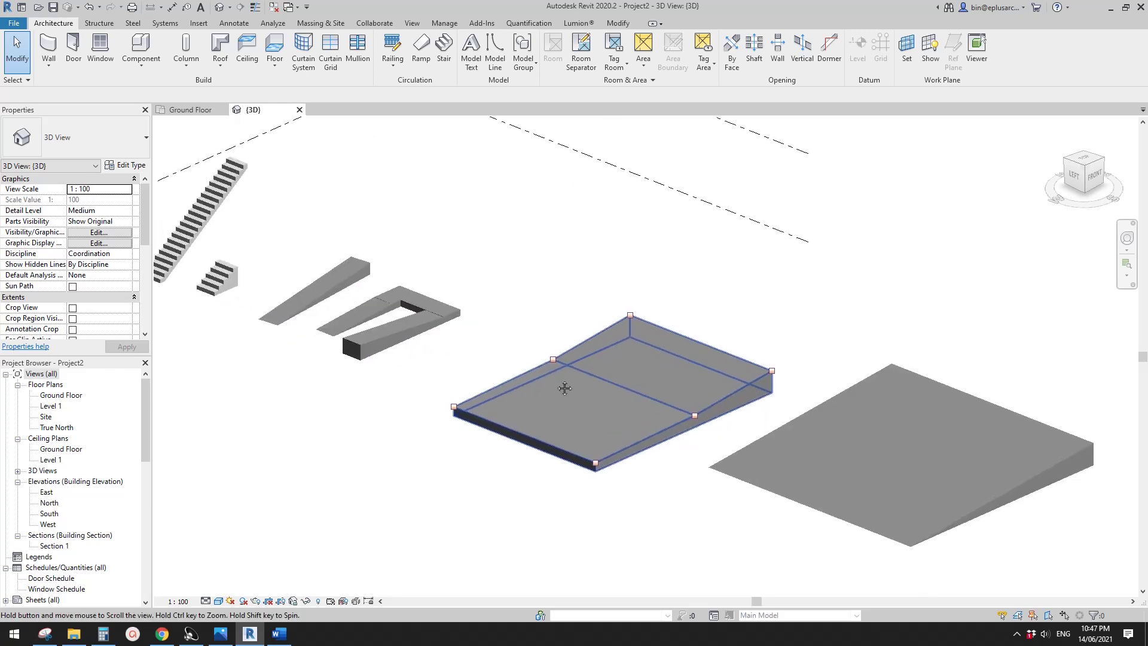
{"action": "left_click", "coordinate": [843, 413]}
{"action": "scroll", "coordinate": [801, 425], "scroll_direction": "down", "scroll_amount": 2}
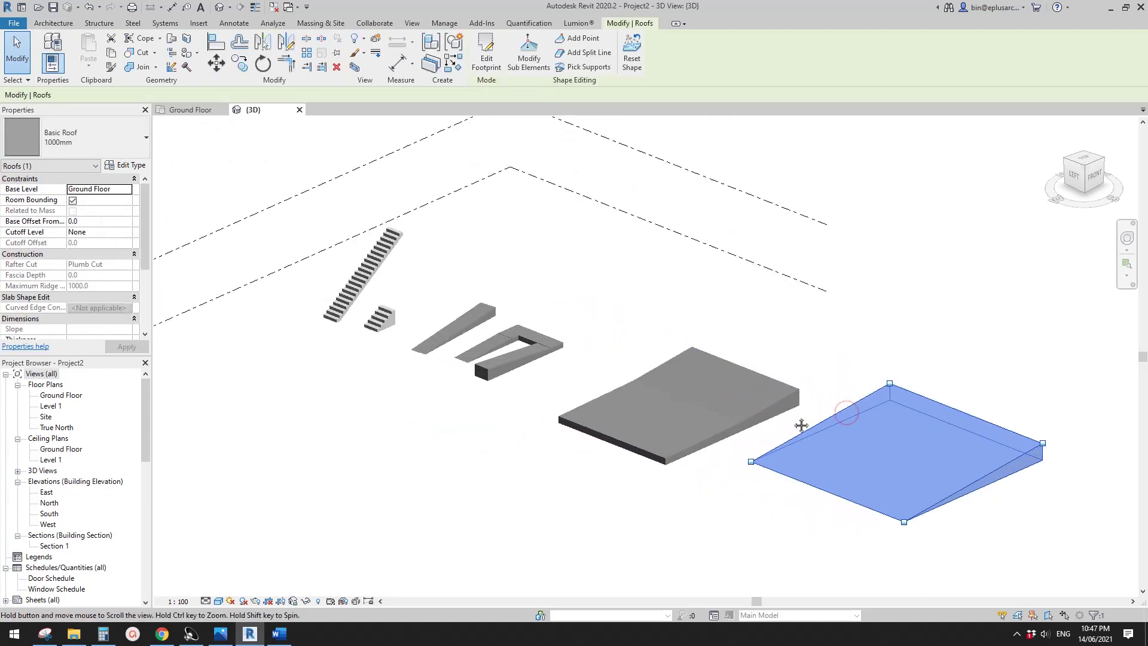
{"action": "middle_click_drag", "start_coordinate": [802, 425], "coordinate": [797, 431]}
{"action": "left_click", "coordinate": [794, 426]}
{"action": "middle_click_drag", "start_coordinate": [740, 355], "coordinate": [687, 347]}
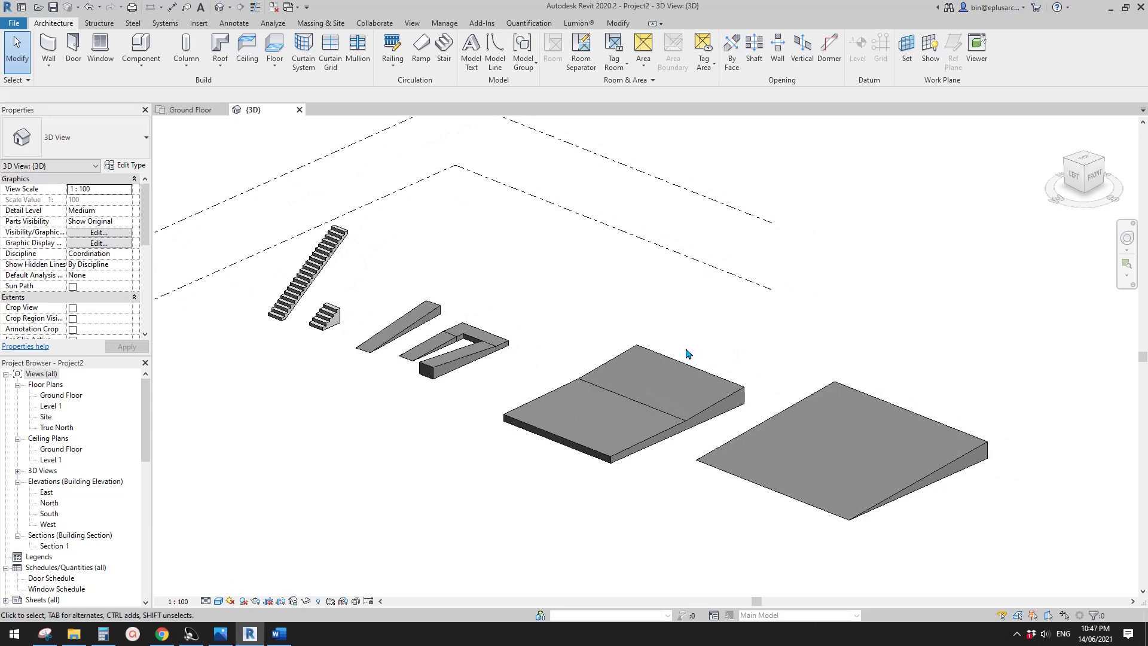
{"action": "scroll", "coordinate": [687, 352], "scroll_direction": "up", "scroll_amount": 1}
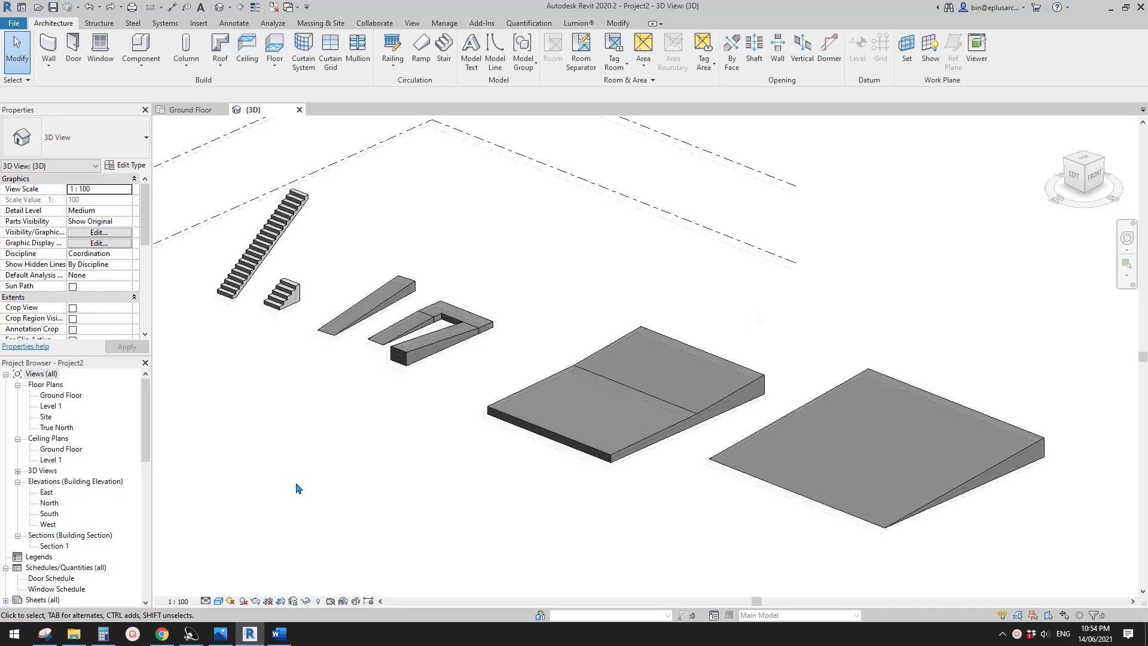
{"action": "middle_click_drag", "start_coordinate": [391, 469], "coordinate": [431, 449]}
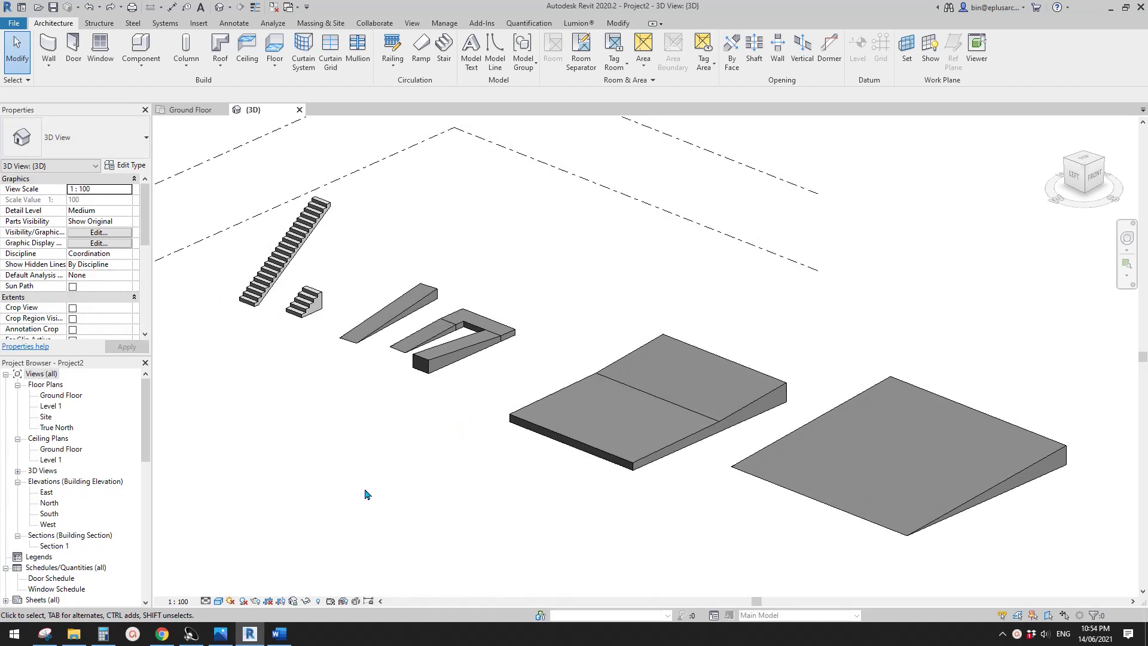
{"action": "left_click", "coordinate": [219, 601]}
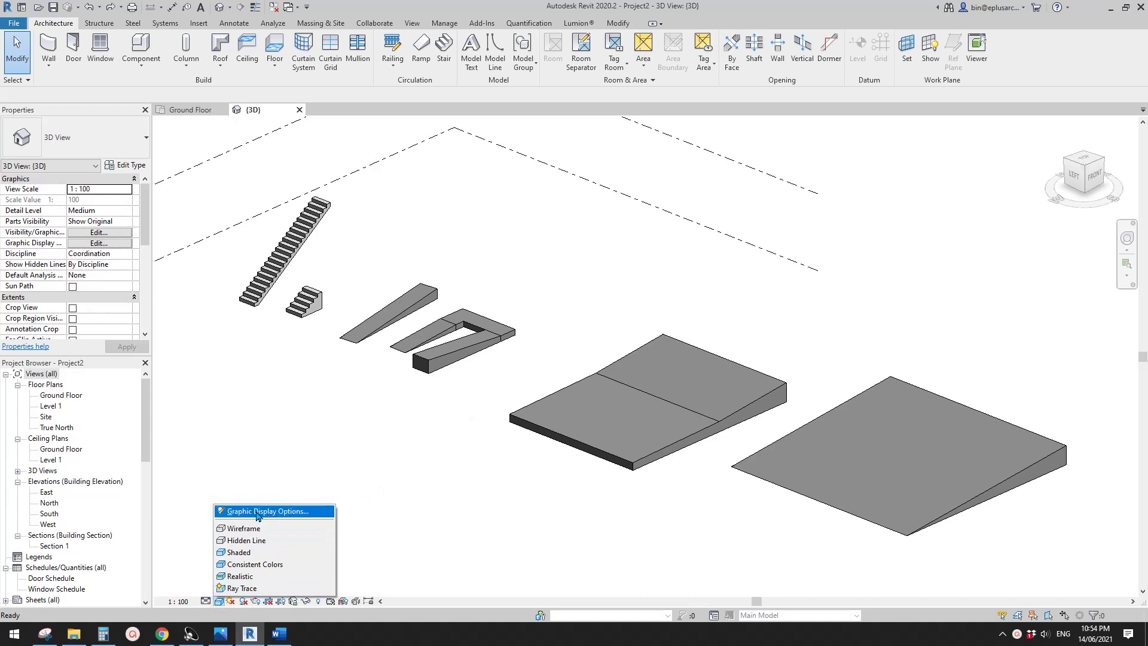
{"action": "left_click", "coordinate": [430, 425]}
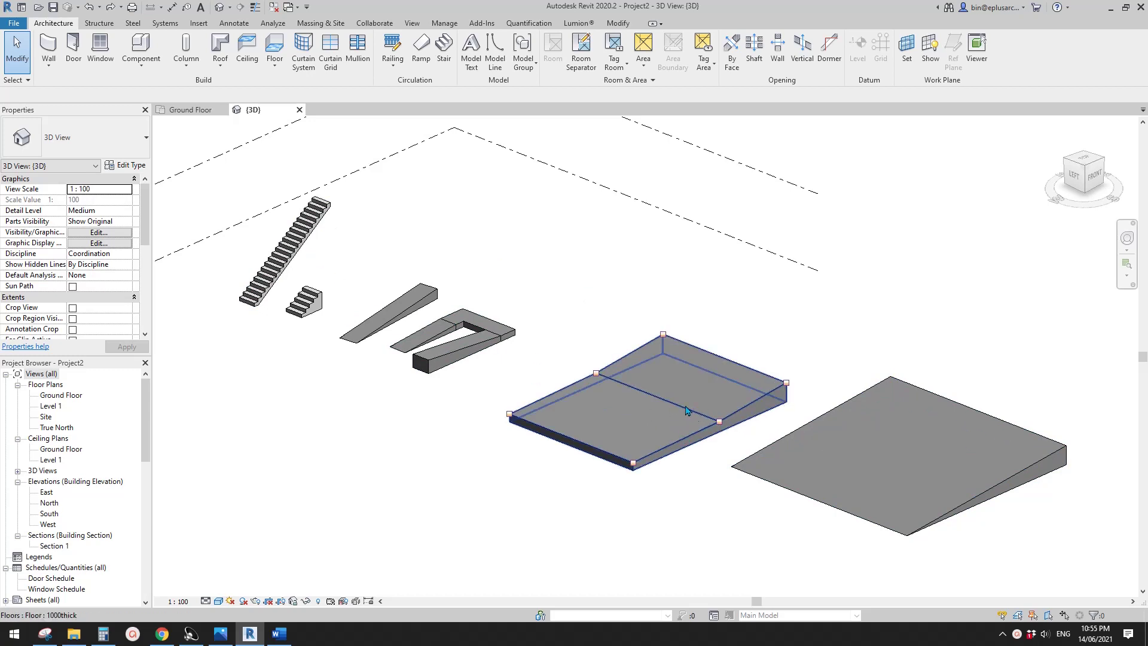
{"action": "scroll", "coordinate": [427, 422], "scroll_direction": "down", "scroll_amount": 1}
{"action": "scroll", "coordinate": [413, 423], "scroll_direction": "up", "scroll_amount": 2}
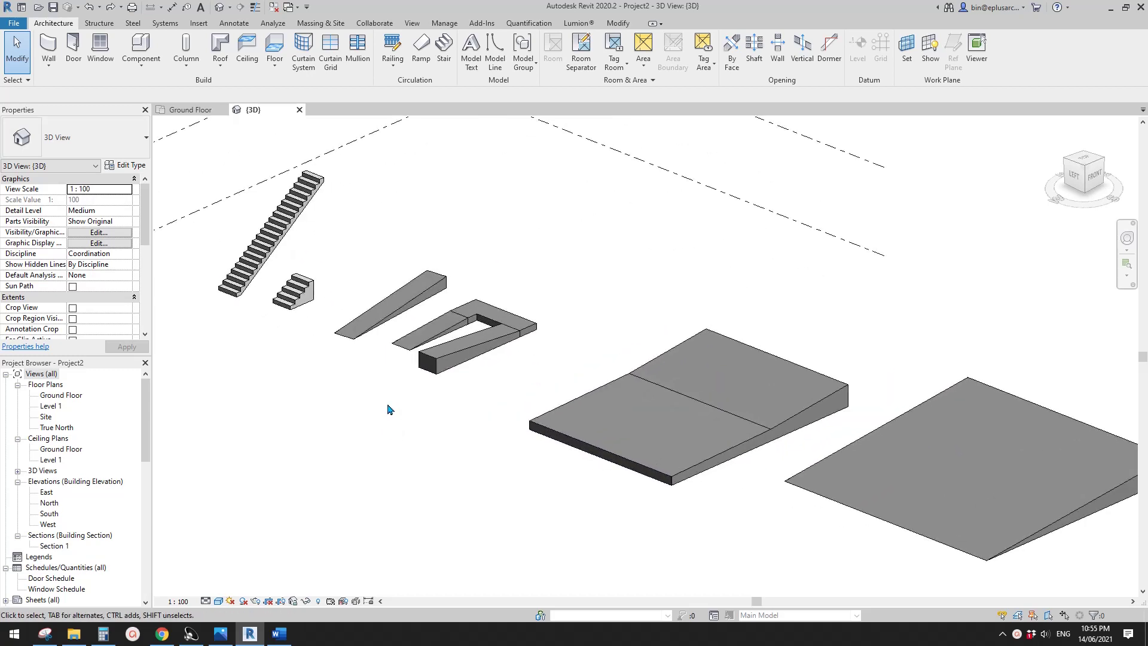
{"action": "scroll", "coordinate": [462, 446], "scroll_direction": "down", "scroll_amount": 1}
{"action": "scroll", "coordinate": [454, 429], "scroll_direction": "up", "scroll_amount": 1}
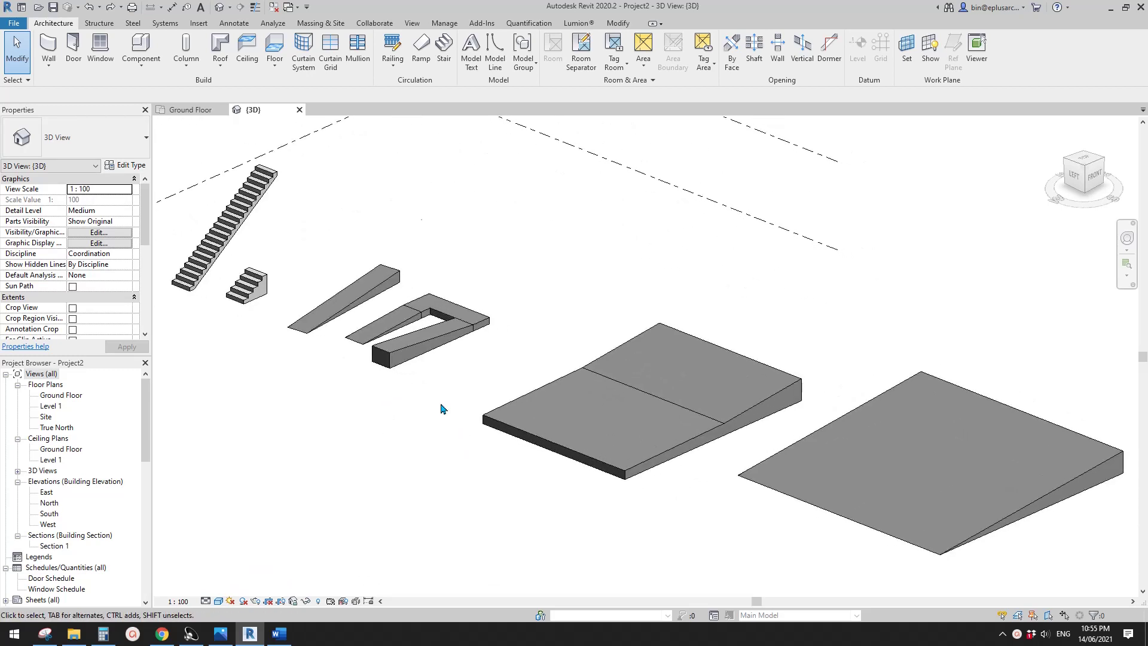
Create a new line style named "white 9" as a subcategory of Lines.
{"action": "left_click", "coordinate": [444, 23]}
{"action": "left_click", "coordinate": [550, 60]}
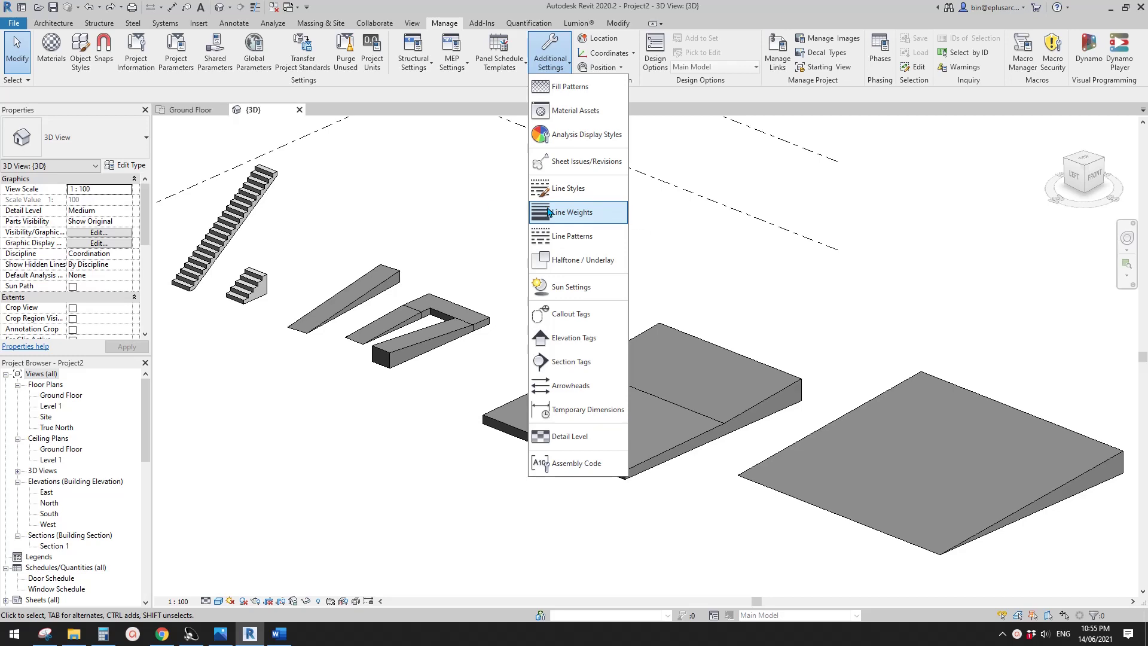
{"action": "left_click", "coordinate": [569, 189]}
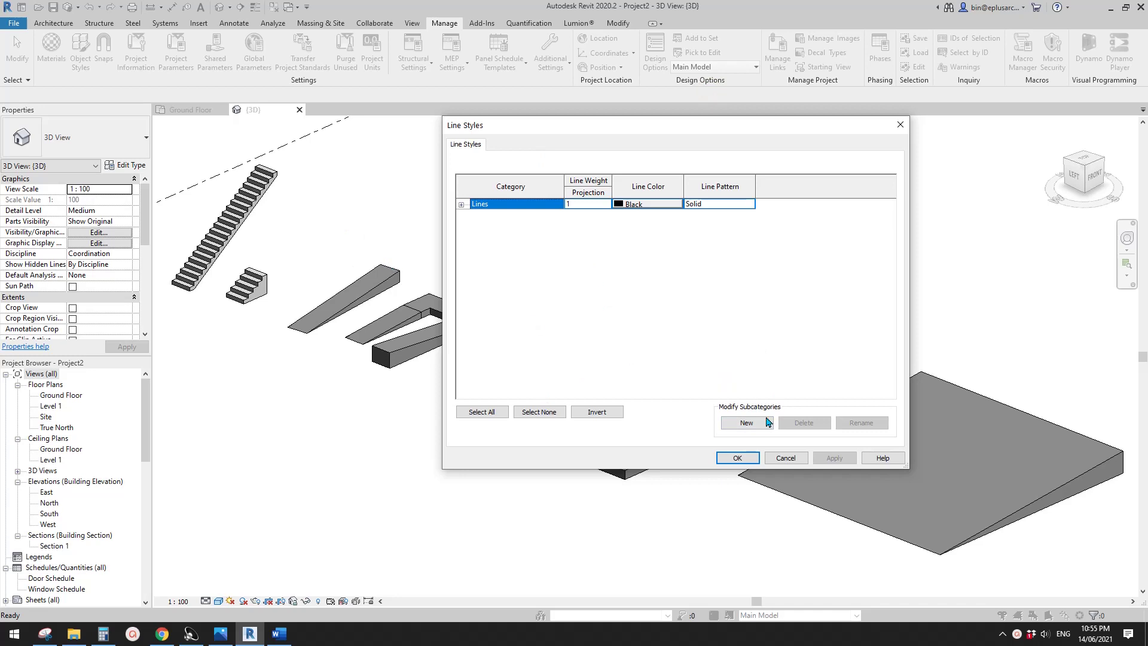
{"action": "left_click", "coordinate": [769, 423]}
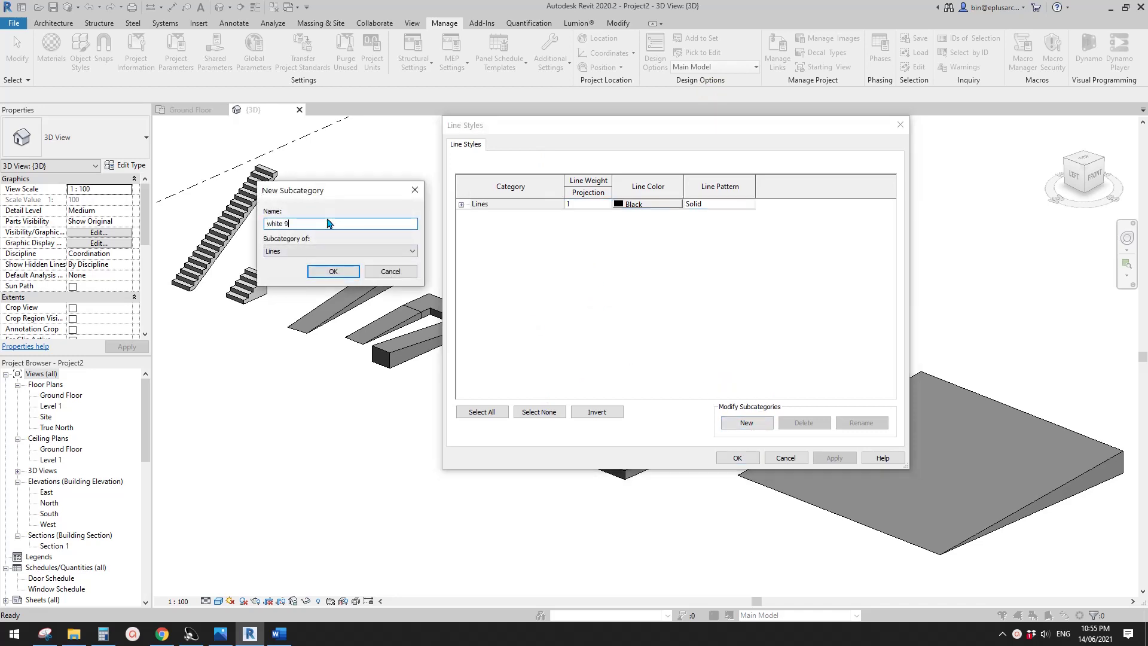
{"action": "left_click", "coordinate": [322, 269]}
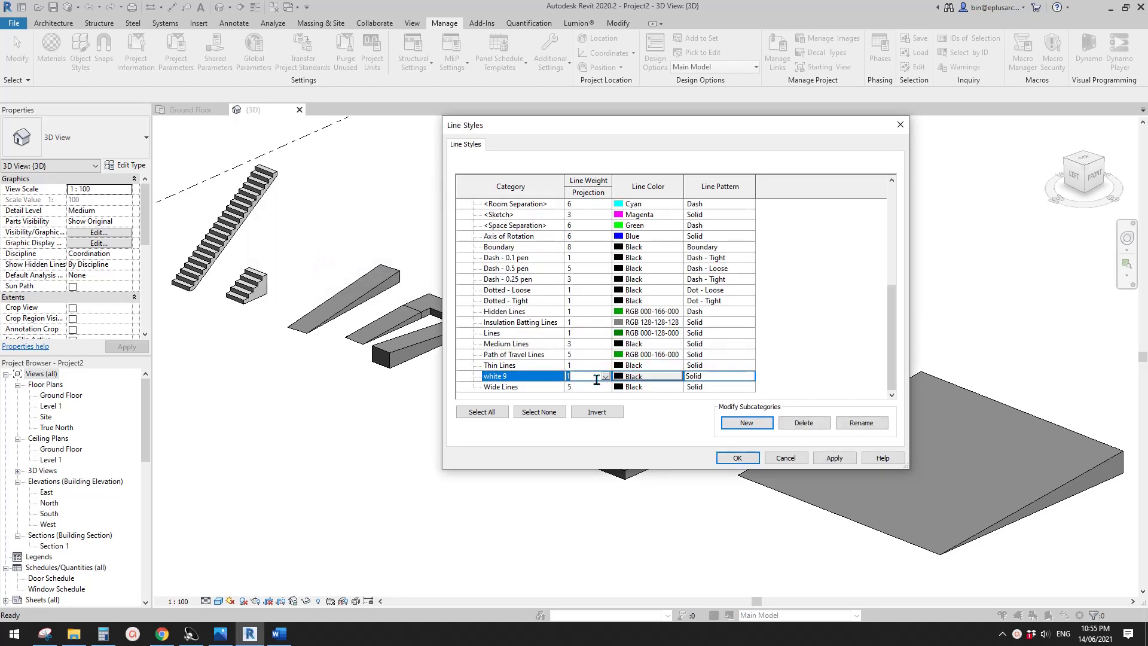
Give the "white 9" line style a projection weight of 9 and the colour white, and accept the line styles.
{"action": "type", "text": "9"}
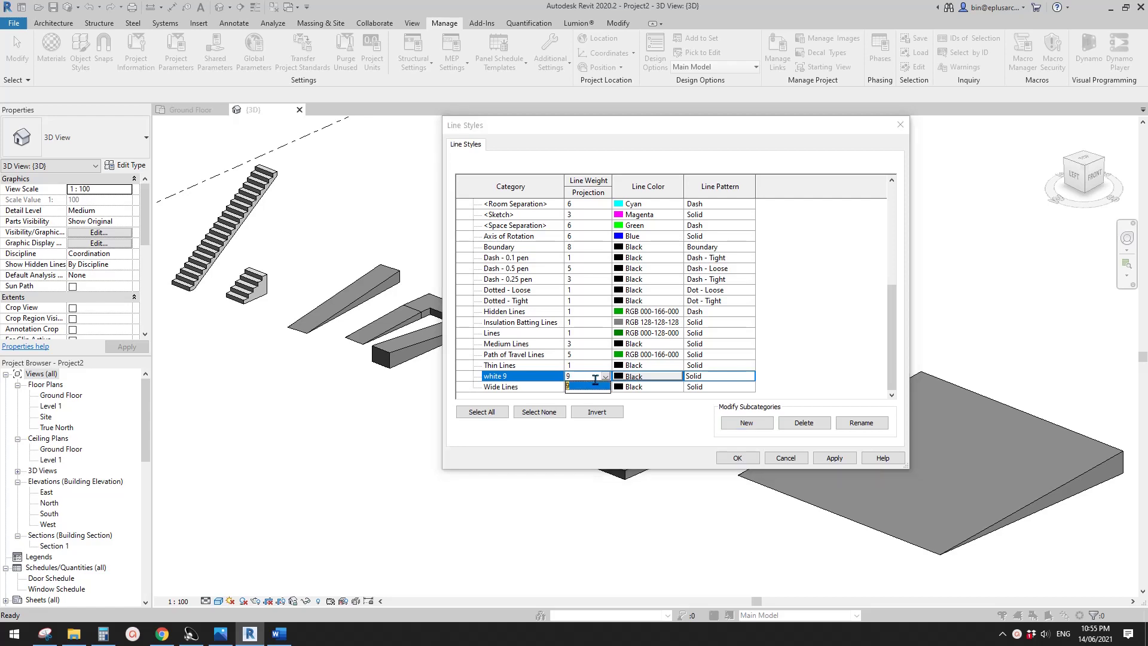
{"action": "left_click", "coordinate": [656, 377]}
{"action": "left_click", "coordinate": [661, 278]}
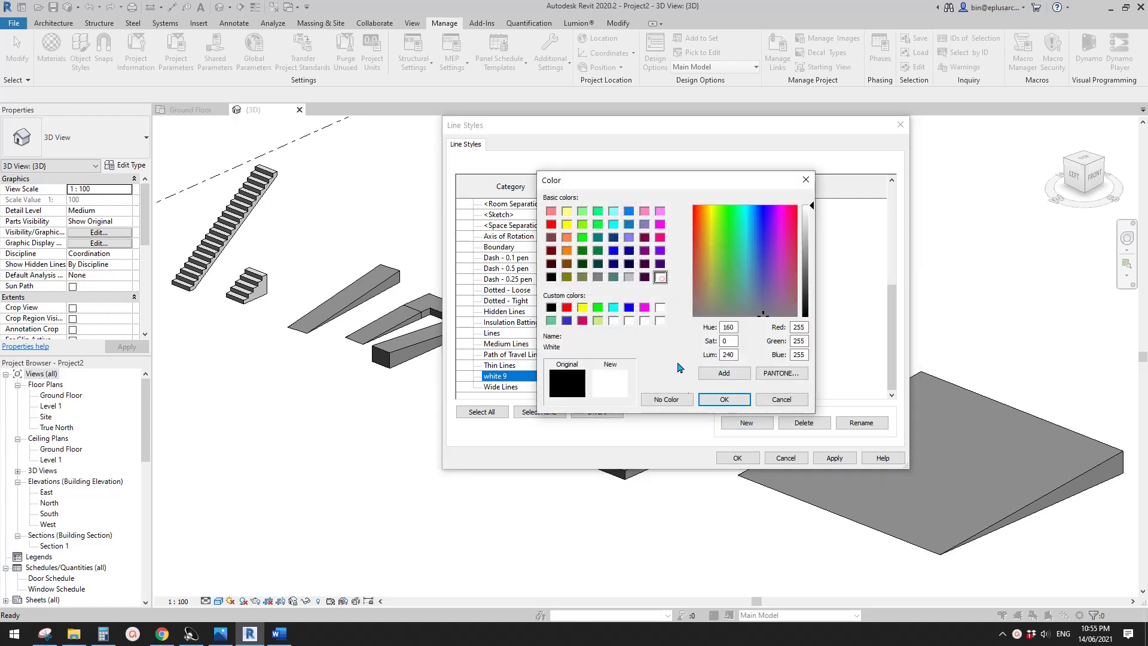
{"action": "left_click", "coordinate": [718, 399]}
{"action": "left_click", "coordinate": [737, 458]}
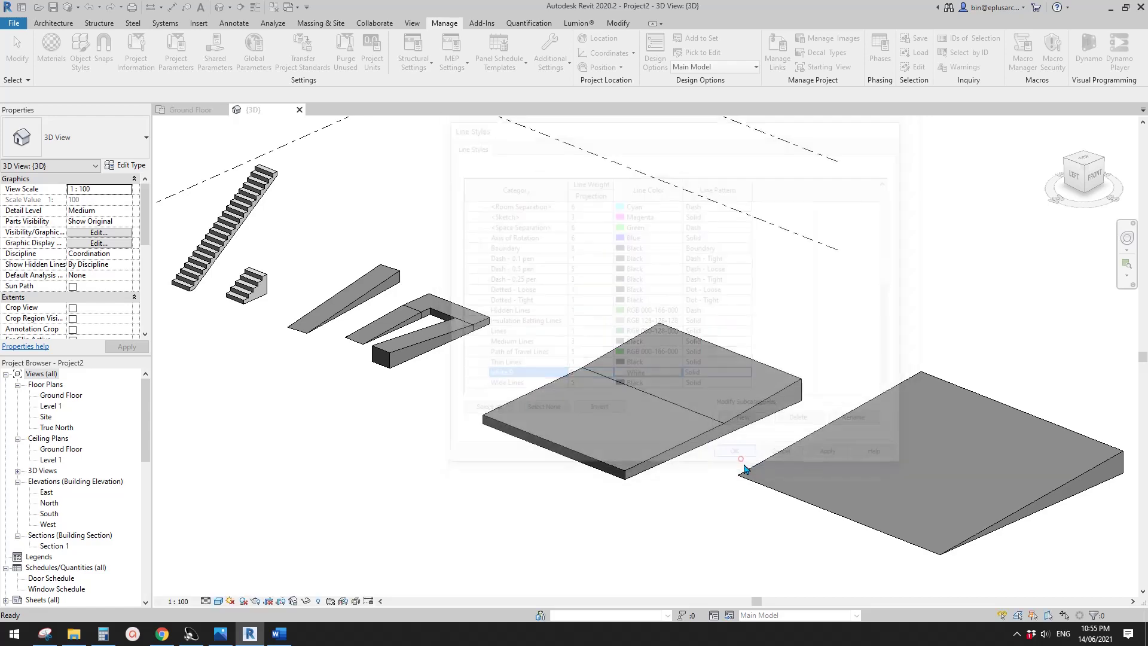
Switch the 3D view to the Hidden Line visual style.
{"action": "key", "text": "h"}
{"action": "key", "text": "l"}
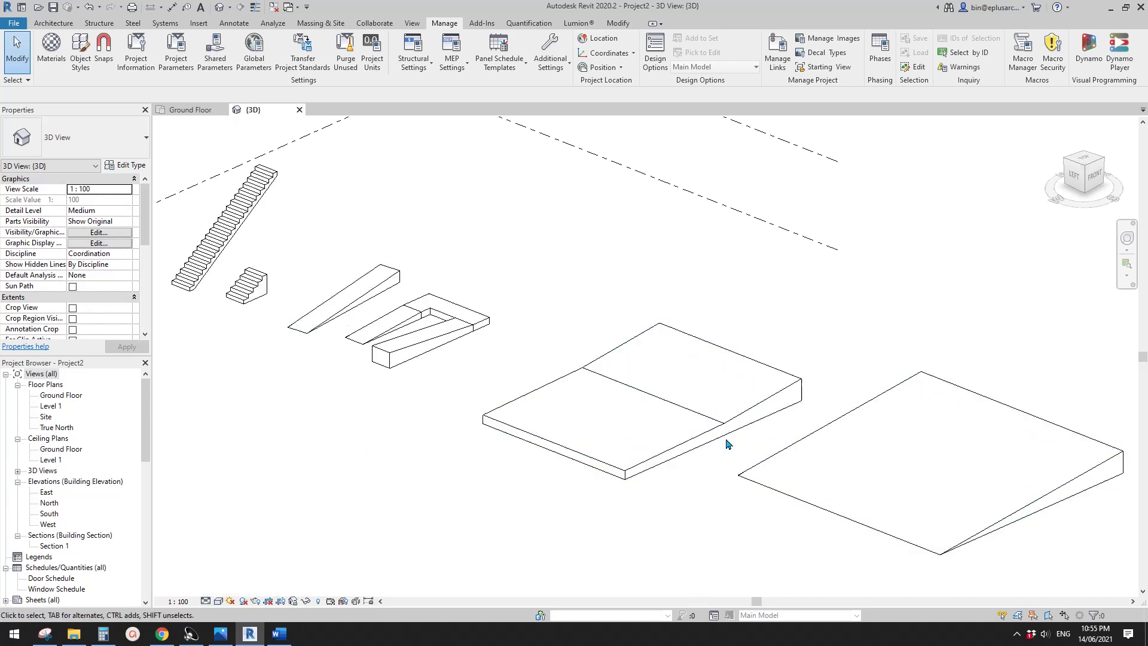
{"action": "scroll", "coordinate": [657, 390], "scroll_direction": "down", "scroll_amount": 3}
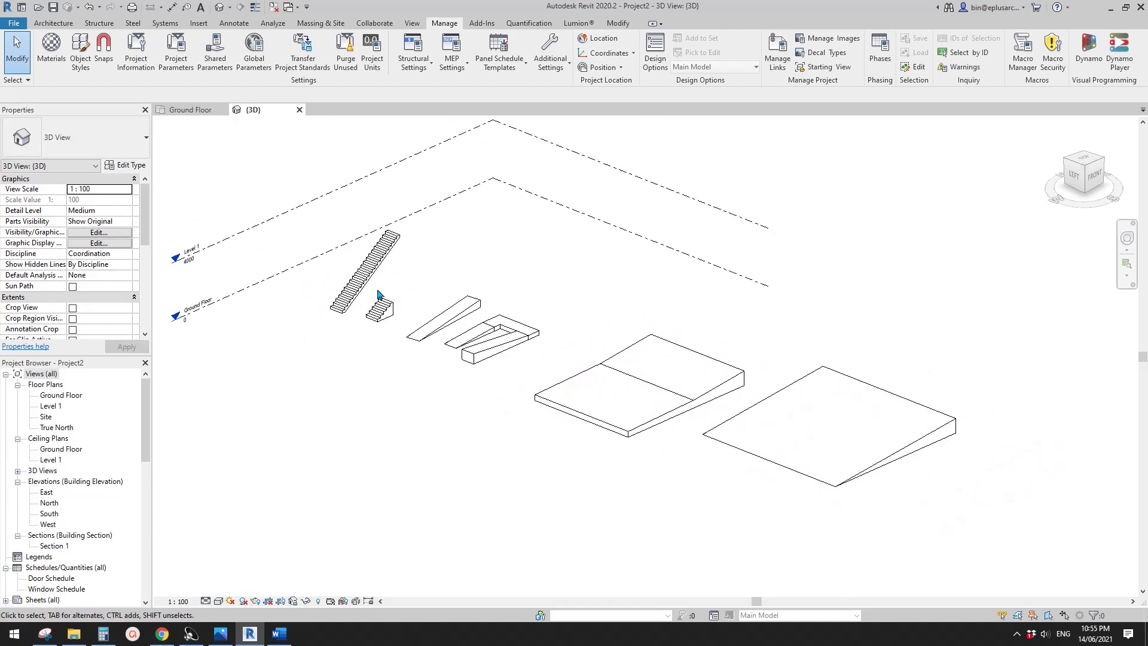
{"action": "left_click_drag", "start_coordinate": [262, 142], "coordinate": [1006, 551]}
{"action": "right_click", "coordinate": [589, 405]}
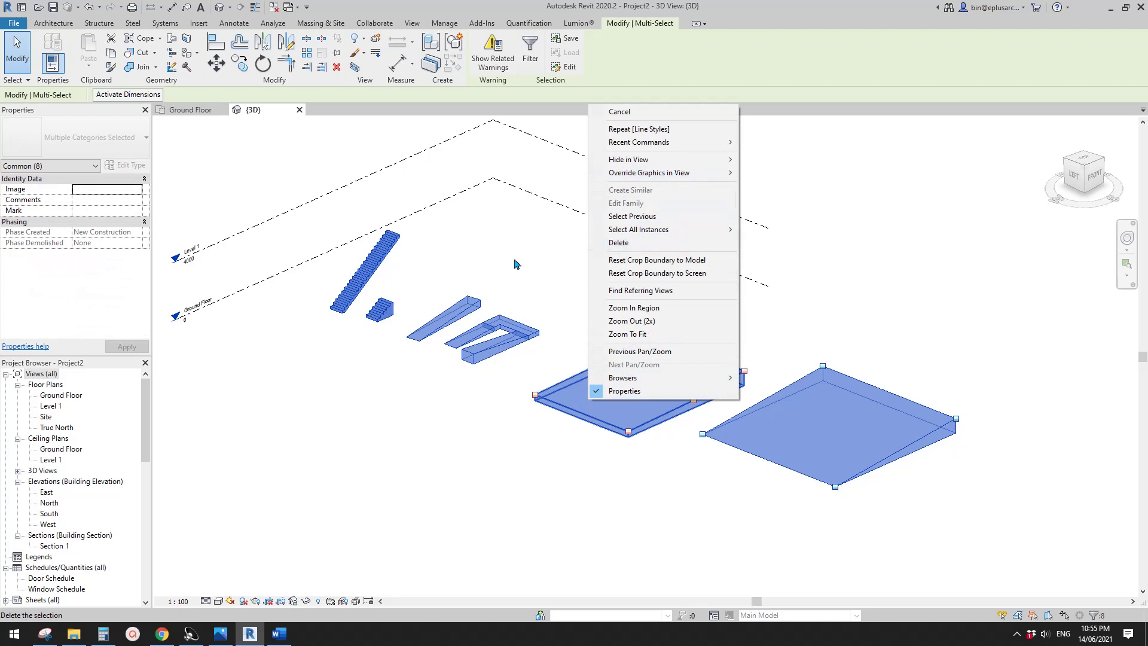
{"action": "key", "text": "Escape"}
{"action": "scroll", "coordinate": [496, 257], "scroll_direction": "up", "scroll_amount": 2}
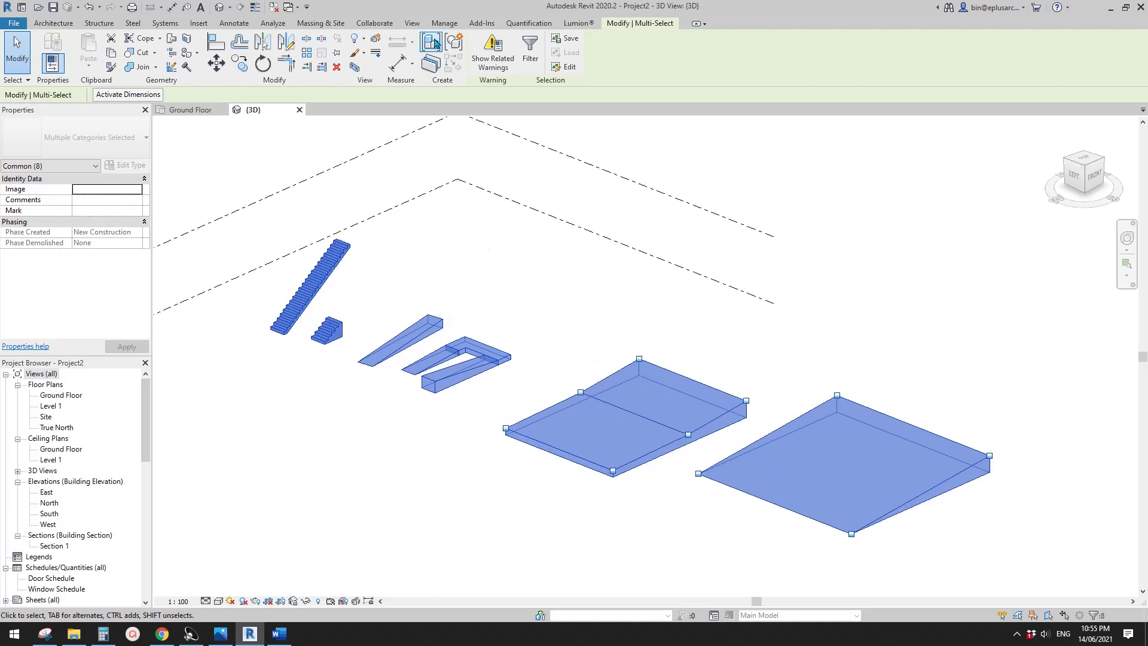
{"action": "left_click", "coordinate": [444, 23]}
{"action": "left_click", "coordinate": [248, 161]}
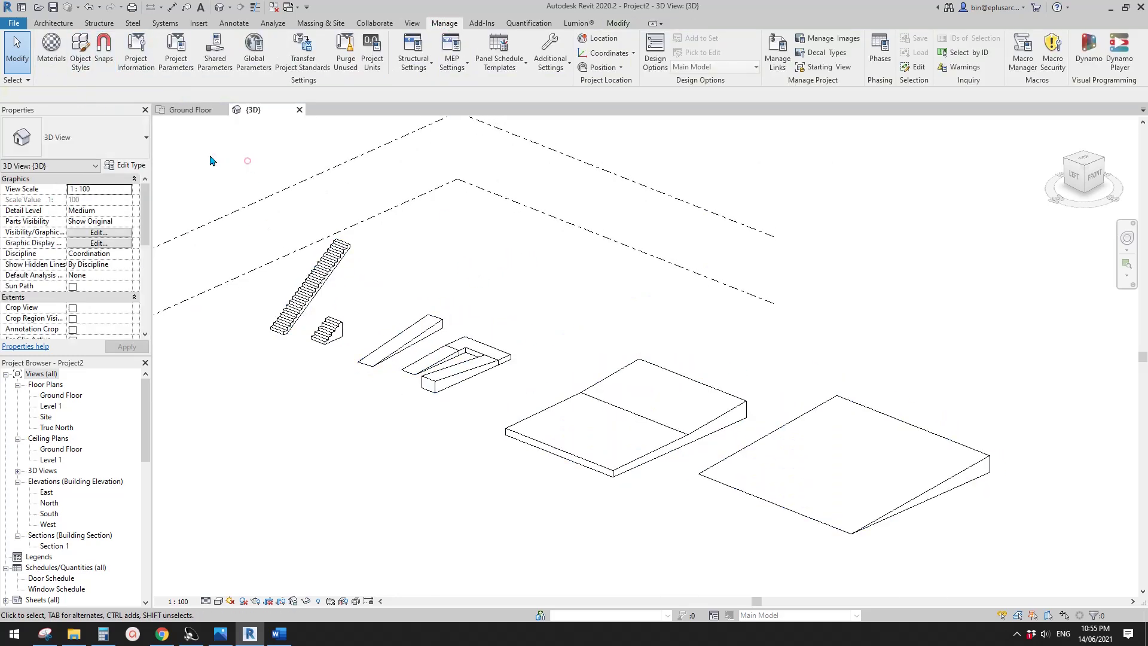
Override the projection line colour to white in this view for all the stairs, ramps, the floor and the roof.
{"action": "left_click_drag", "start_coordinate": [210, 160], "coordinate": [1023, 579]}
{"action": "right_click", "coordinate": [642, 413]}
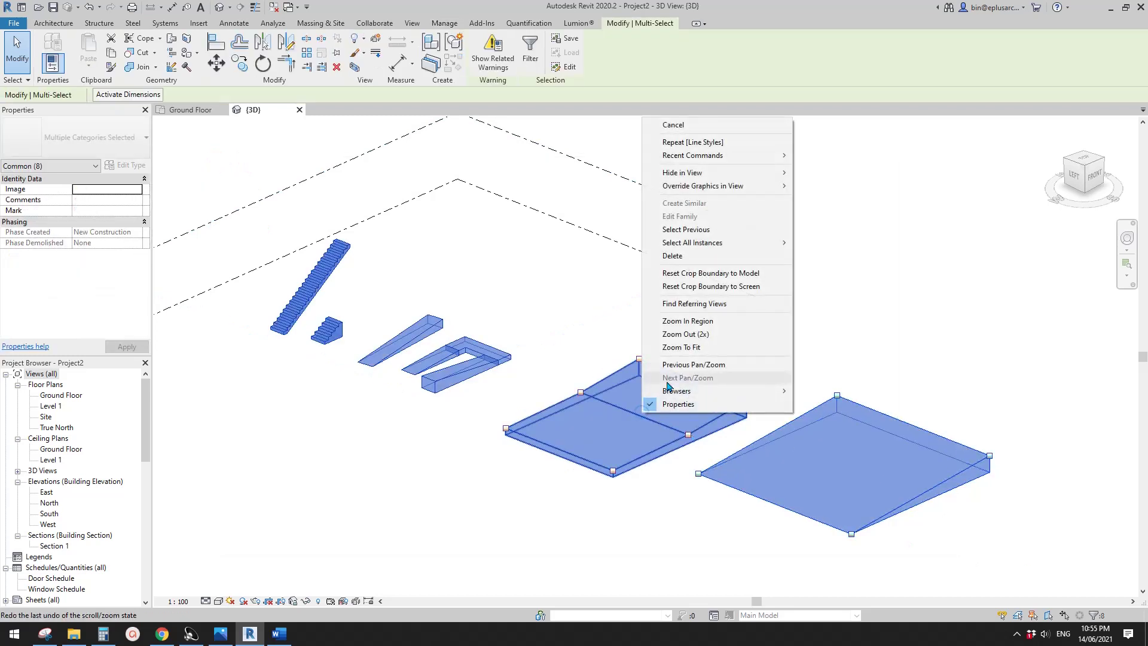
{"action": "mouse_move", "coordinate": [706, 186]}
{"action": "left_click", "coordinate": [824, 182]}
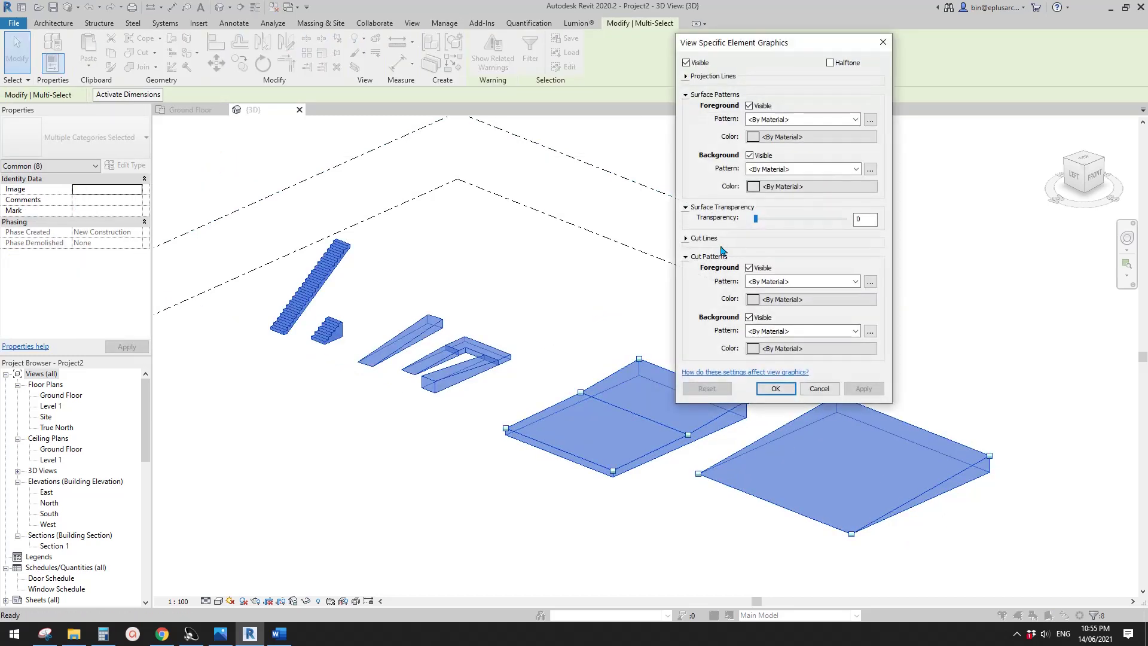
{"action": "left_click", "coordinate": [686, 76]}
{"action": "left_click", "coordinate": [770, 89]}
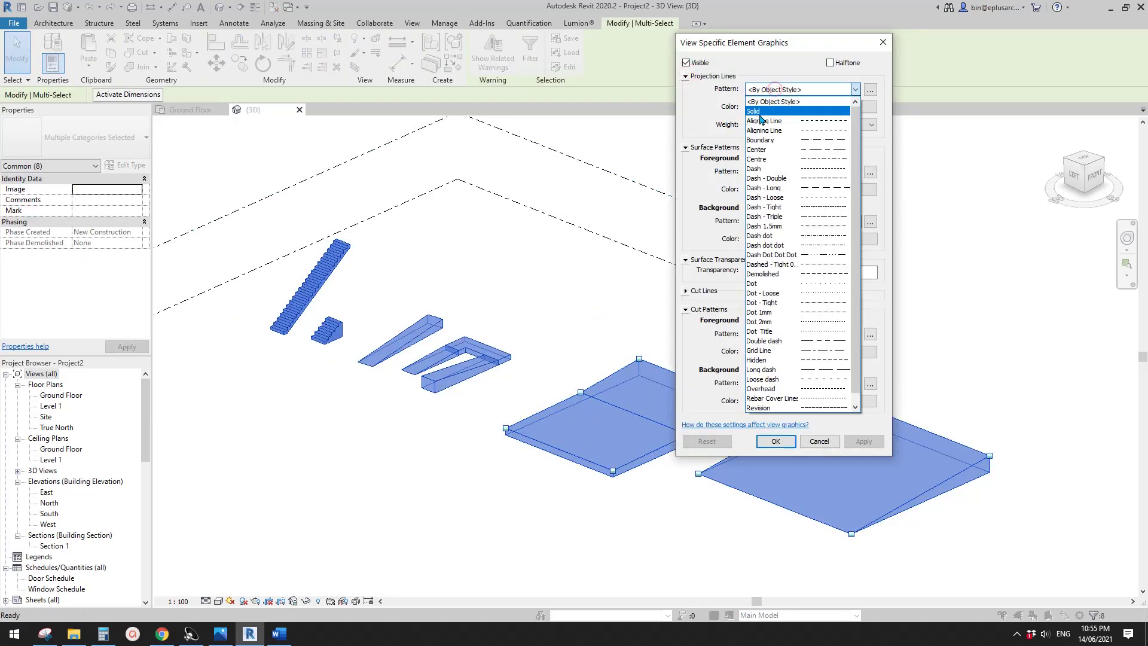
{"action": "left_click", "coordinate": [698, 101]}
{"action": "left_click", "coordinate": [781, 109]}
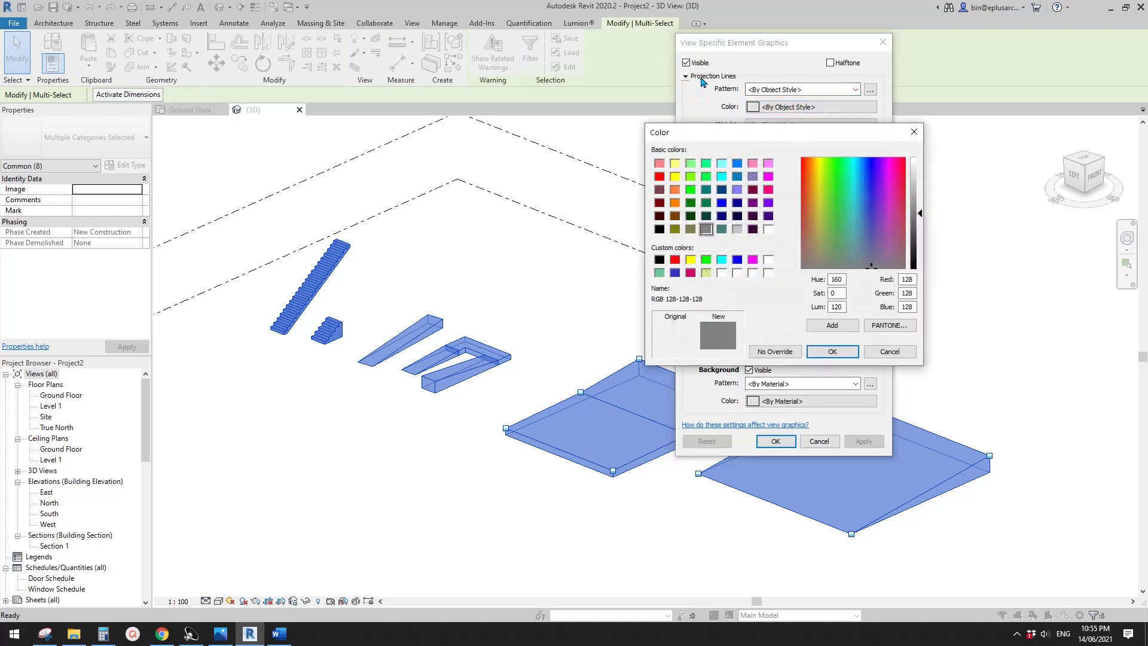
{"action": "left_click", "coordinate": [768, 229]}
{"action": "left_click", "coordinate": [833, 352]}
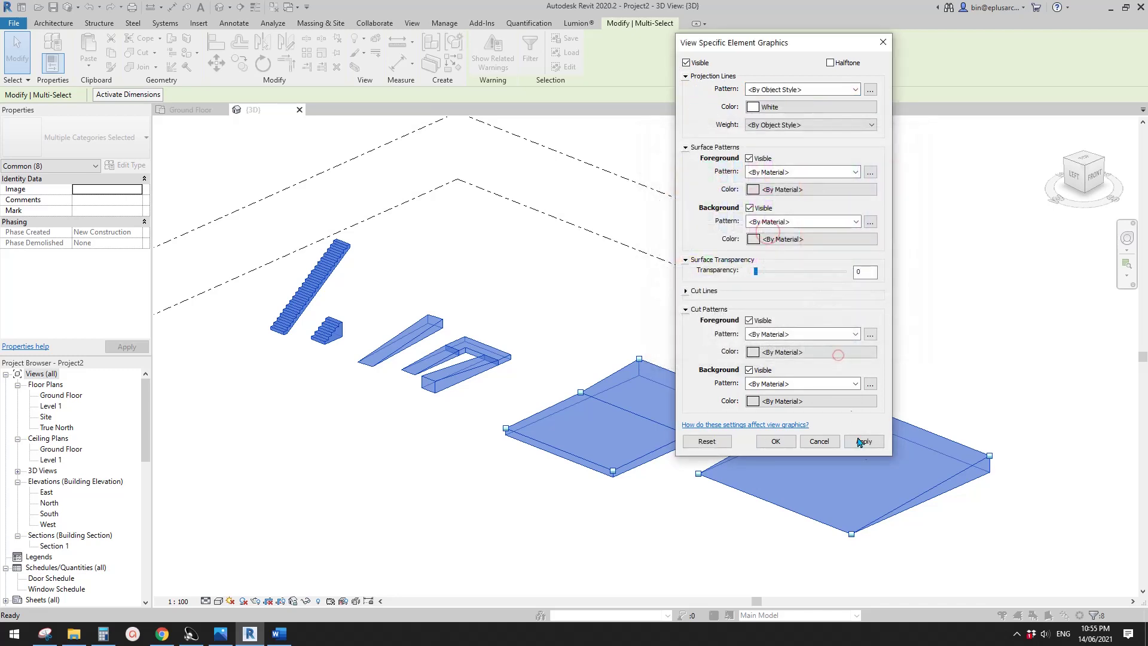
{"action": "left_click", "coordinate": [864, 441]}
{"action": "left_click", "coordinate": [782, 442]}
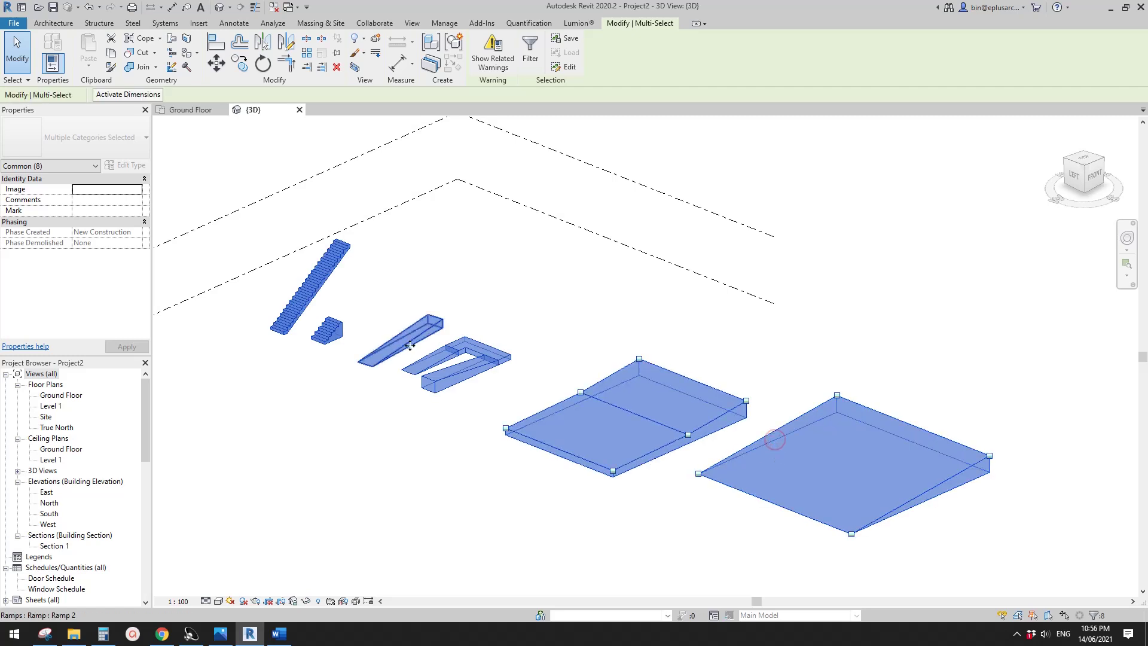
{"action": "left_click", "coordinate": [364, 481]}
{"action": "scroll", "coordinate": [512, 360], "scroll_direction": "down", "scroll_amount": 2}
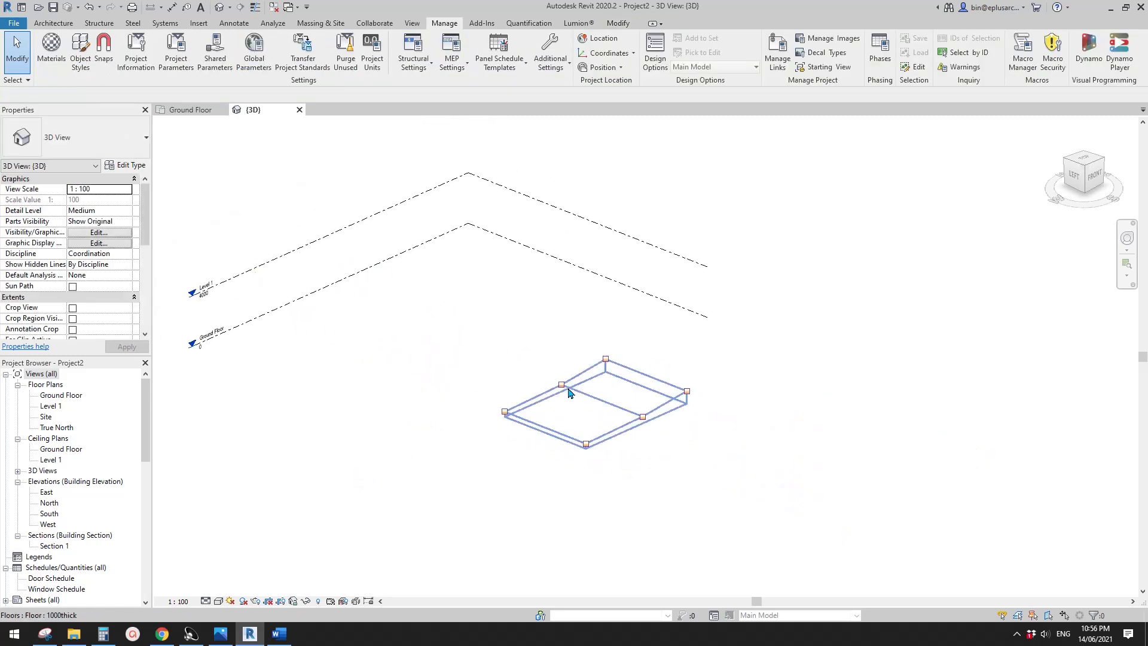
Set the 3D view's background to Gradient in the graphic display options and make its sky colour black.
{"action": "left_click", "coordinate": [218, 602]}
{"action": "left_click", "coordinate": [258, 512]}
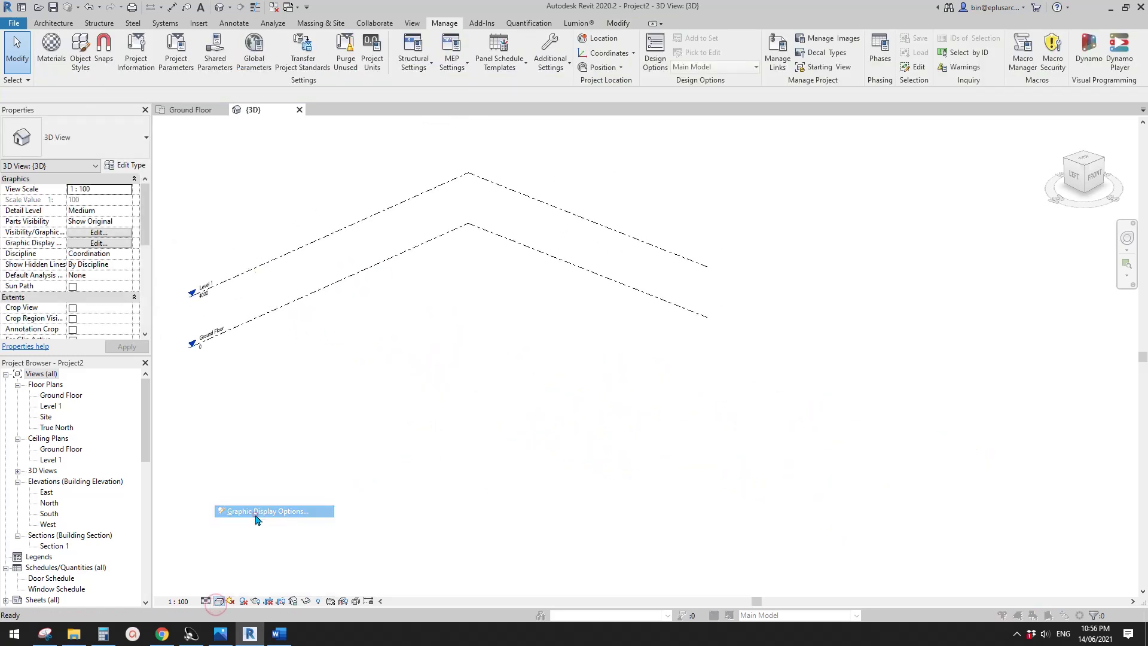
{"action": "left_click", "coordinate": [665, 311]}
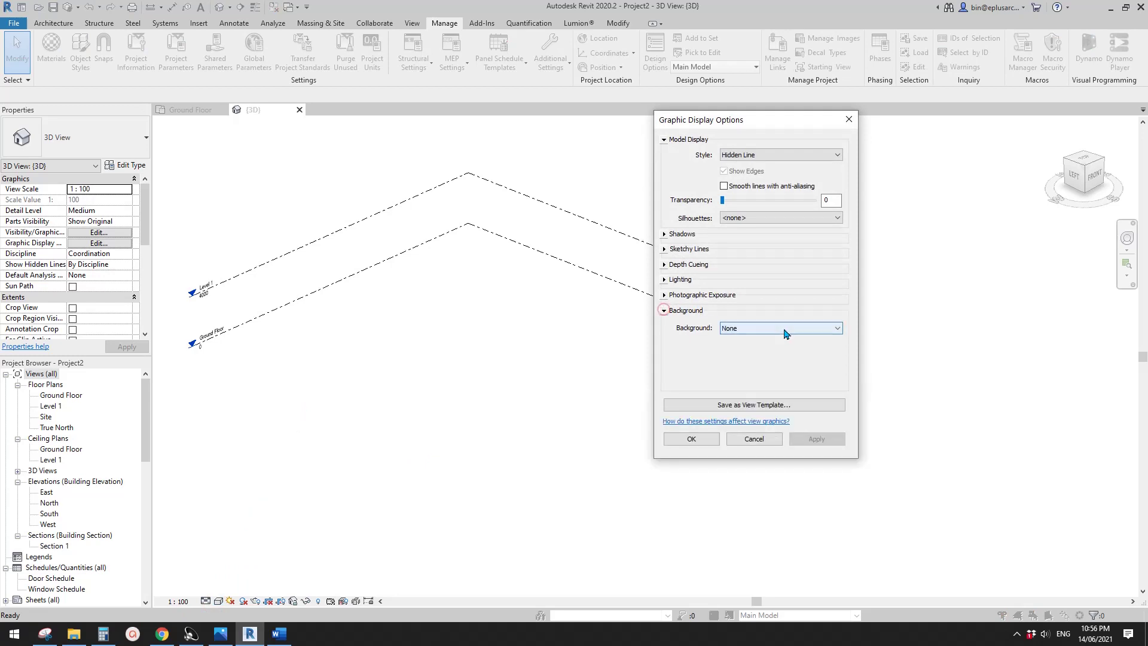
{"action": "left_click", "coordinate": [831, 328]}
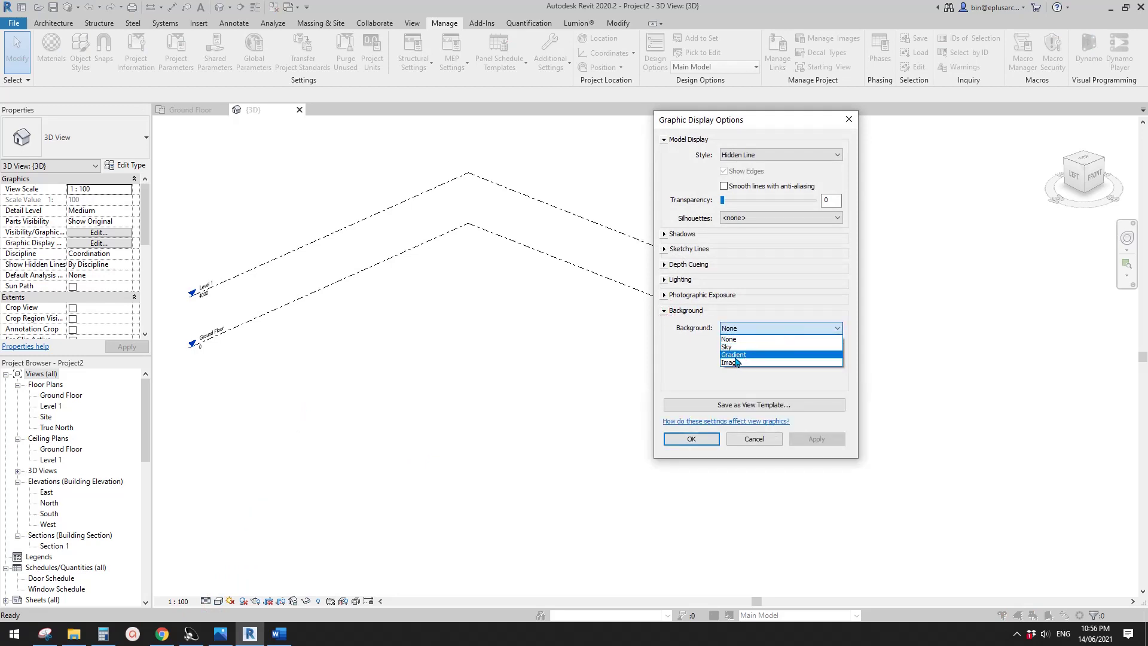
{"action": "left_click", "coordinate": [735, 356]}
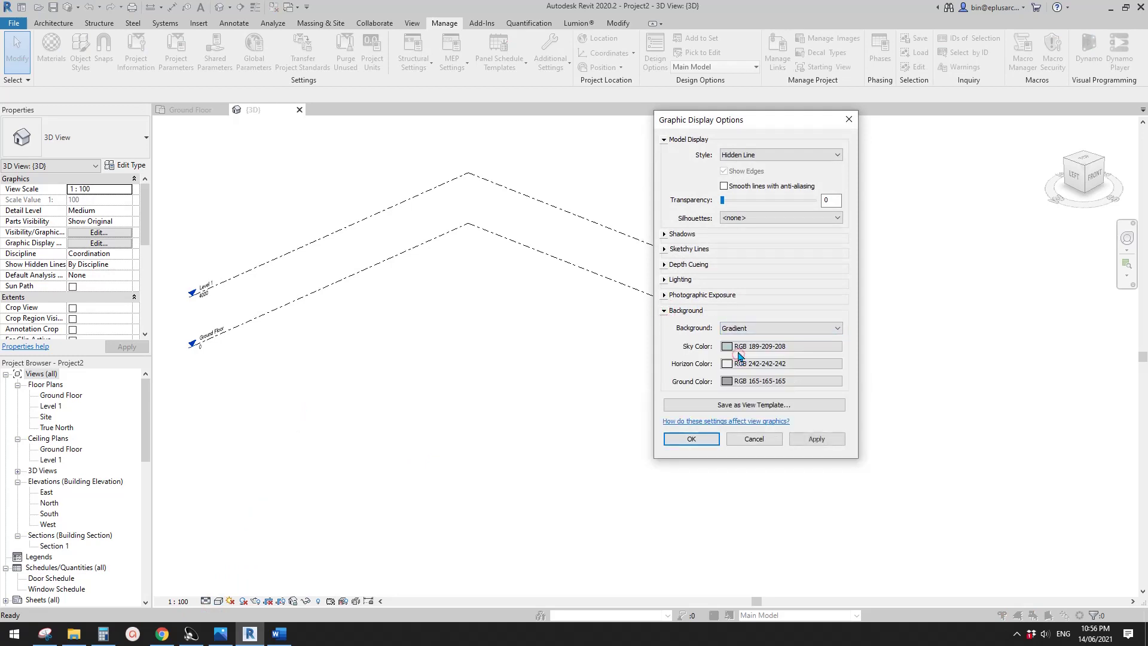
{"action": "left_click", "coordinate": [731, 351]}
{"action": "left_click", "coordinate": [634, 301]}
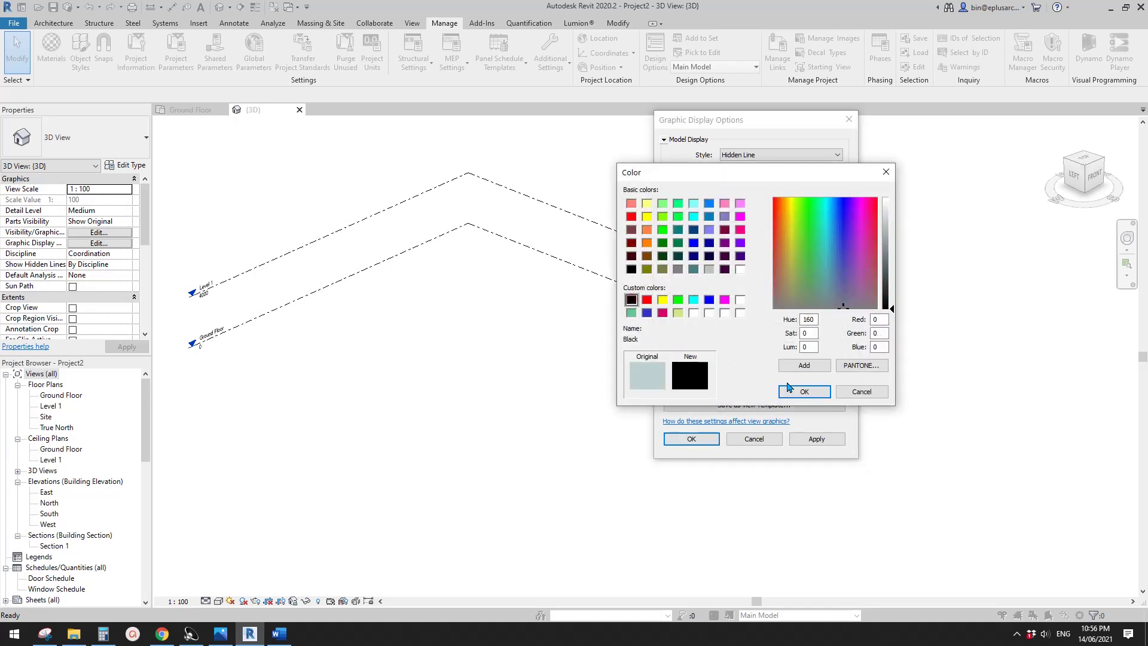
{"action": "left_click", "coordinate": [804, 391]}
Make the gradient background's horizon and ground colours black, and apply and accept the graphic display options.
{"action": "left_click", "coordinate": [742, 363]}
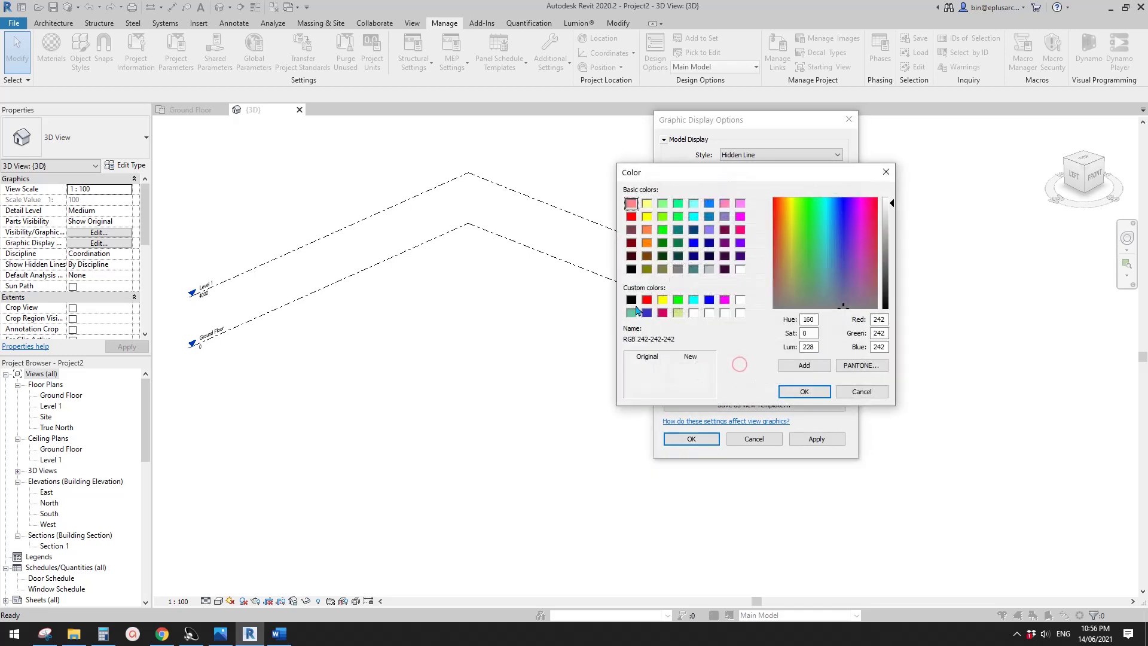
{"action": "left_click", "coordinate": [634, 301]}
{"action": "left_click", "coordinate": [804, 391]}
{"action": "left_click", "coordinate": [737, 384]}
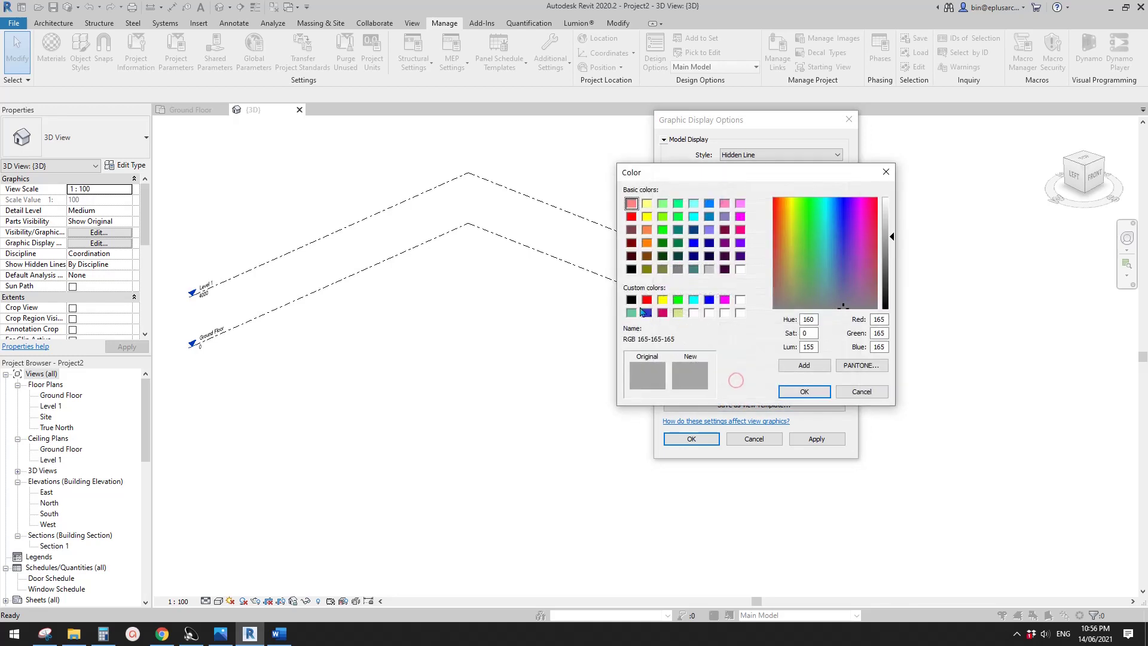
{"action": "left_click", "coordinate": [633, 301]}
{"action": "left_click", "coordinate": [804, 391]}
{"action": "left_click", "coordinate": [820, 441]}
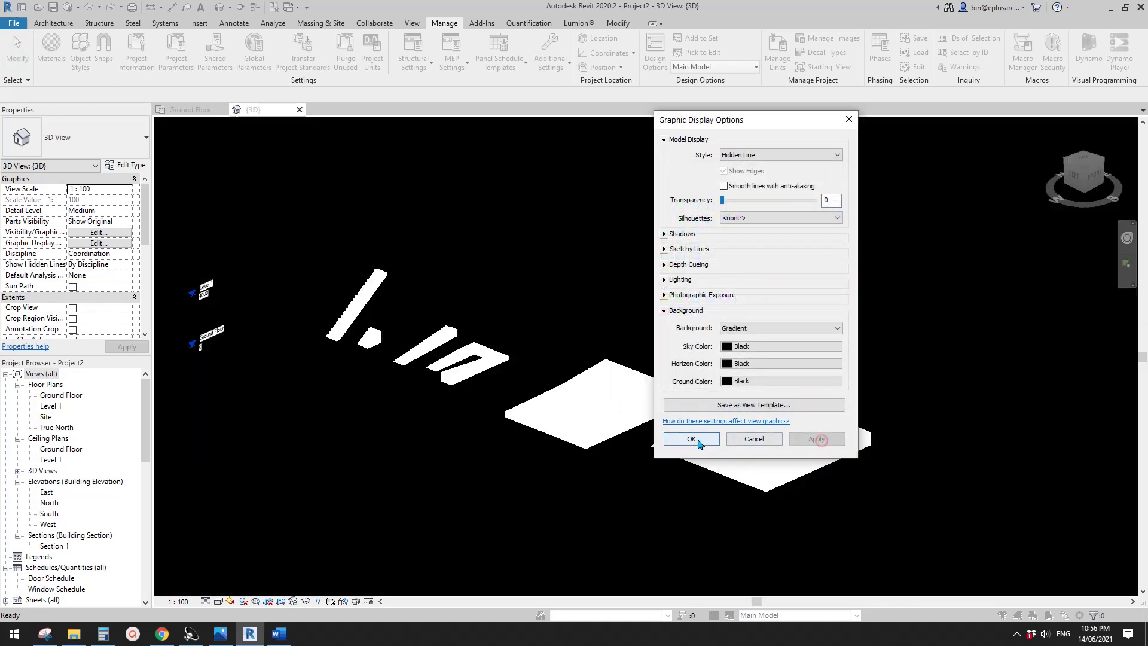
{"action": "left_click", "coordinate": [692, 438]}
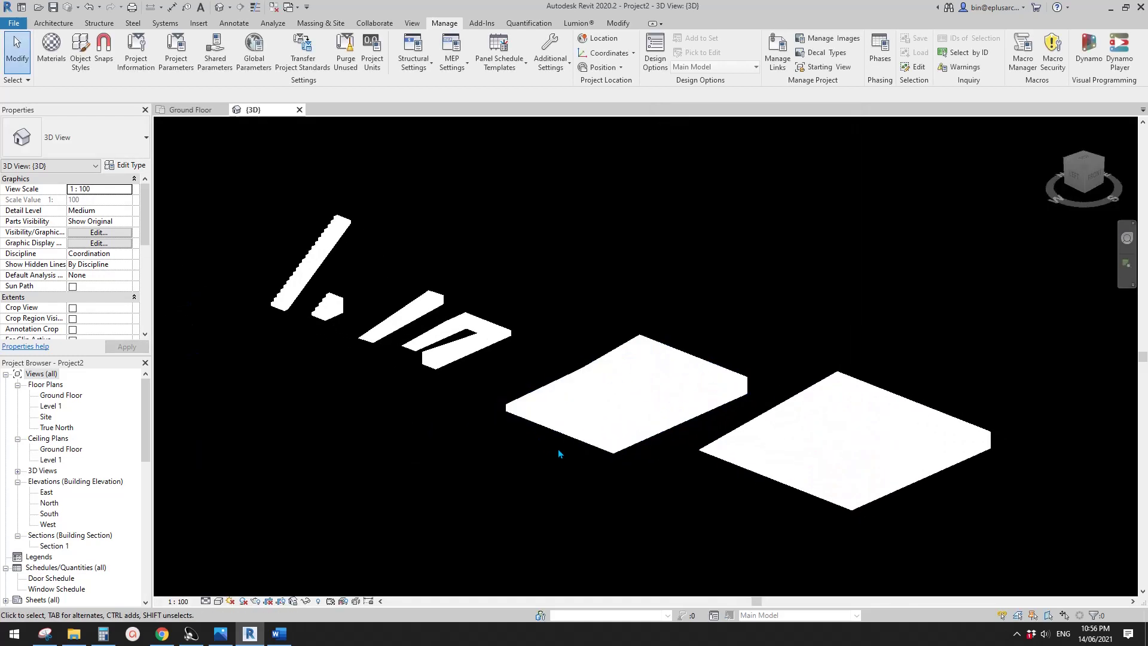
{"action": "scroll", "coordinate": [551, 446], "scroll_direction": "up", "scroll_amount": 1}
{"action": "middle_click_drag", "start_coordinate": [561, 447], "coordinate": [572, 440]}
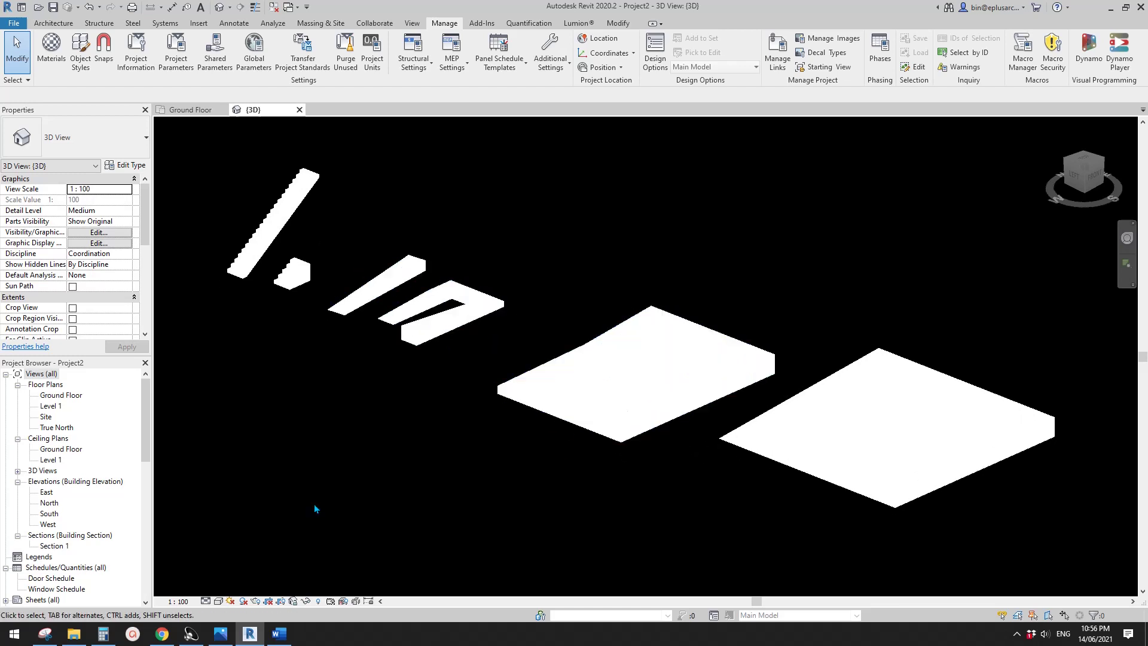
{"action": "left_click", "coordinate": [681, 394]}
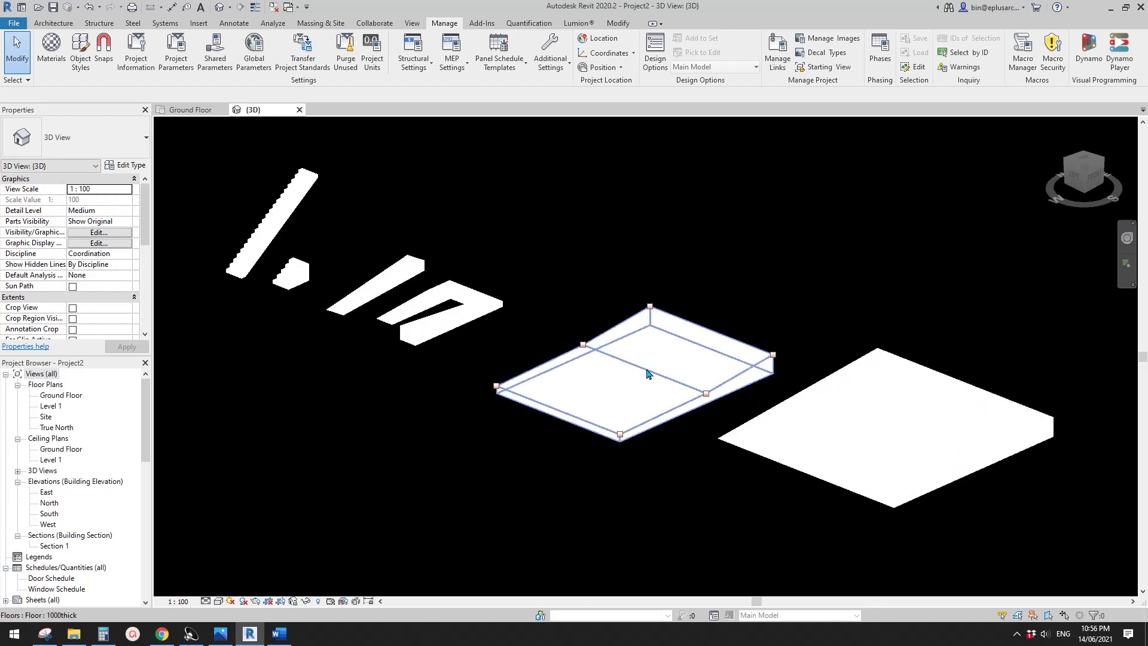
{"action": "left_click", "coordinate": [676, 364]}
{"action": "left_click", "coordinate": [822, 405], "text": "ctrl"}
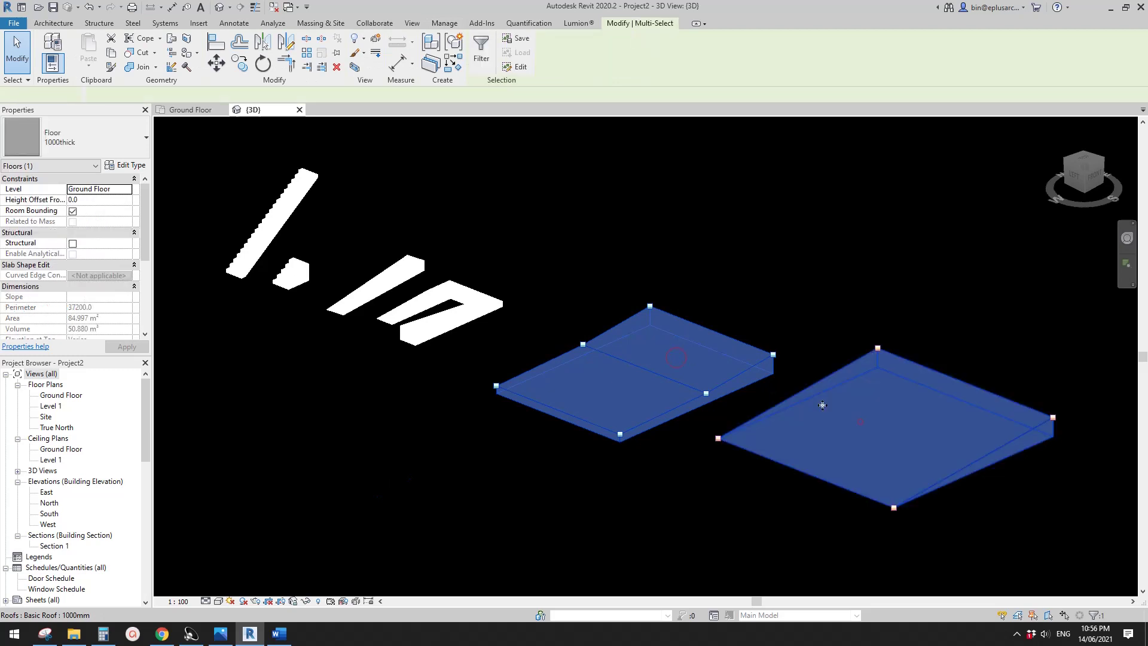
{"action": "left_click", "coordinate": [477, 295], "text": "ctrl"}
{"action": "left_click", "coordinate": [384, 276], "text": "ctrl"}
{"action": "left_click", "coordinate": [299, 263], "text": "ctrl"}
{"action": "left_click", "coordinate": [267, 234], "text": "ctrl"}
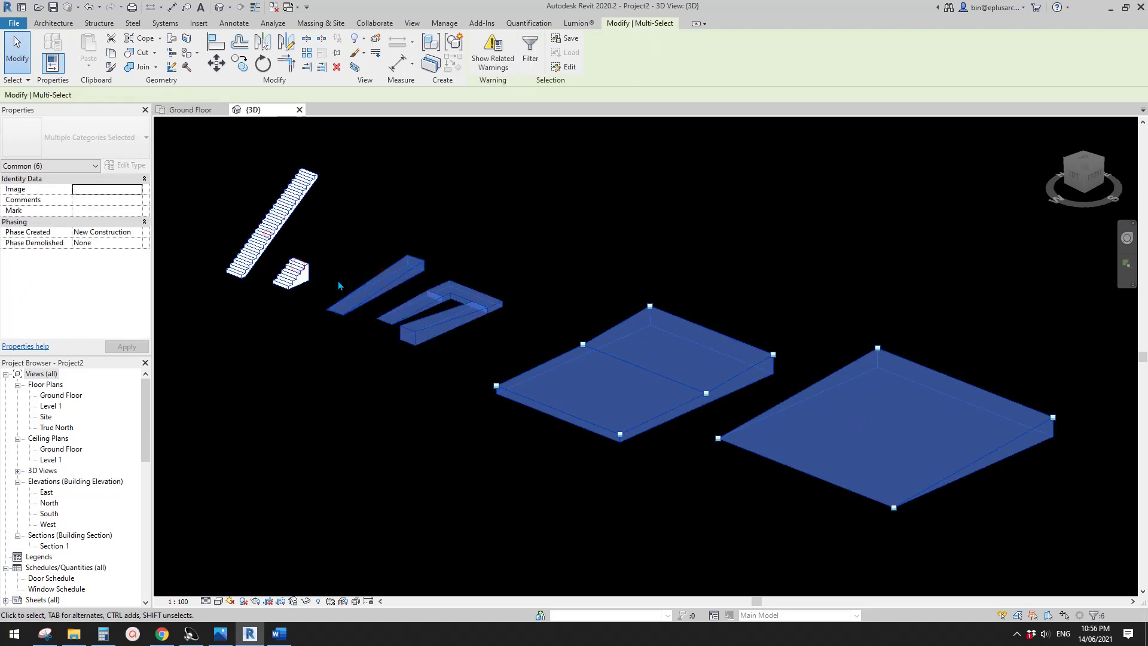
{"action": "left_click", "coordinate": [338, 285]}
Set the model display transparency of the 3D view to 40 in the graphic display options and apply it.
{"action": "left_click", "coordinate": [218, 601]}
{"action": "left_click", "coordinate": [265, 510]}
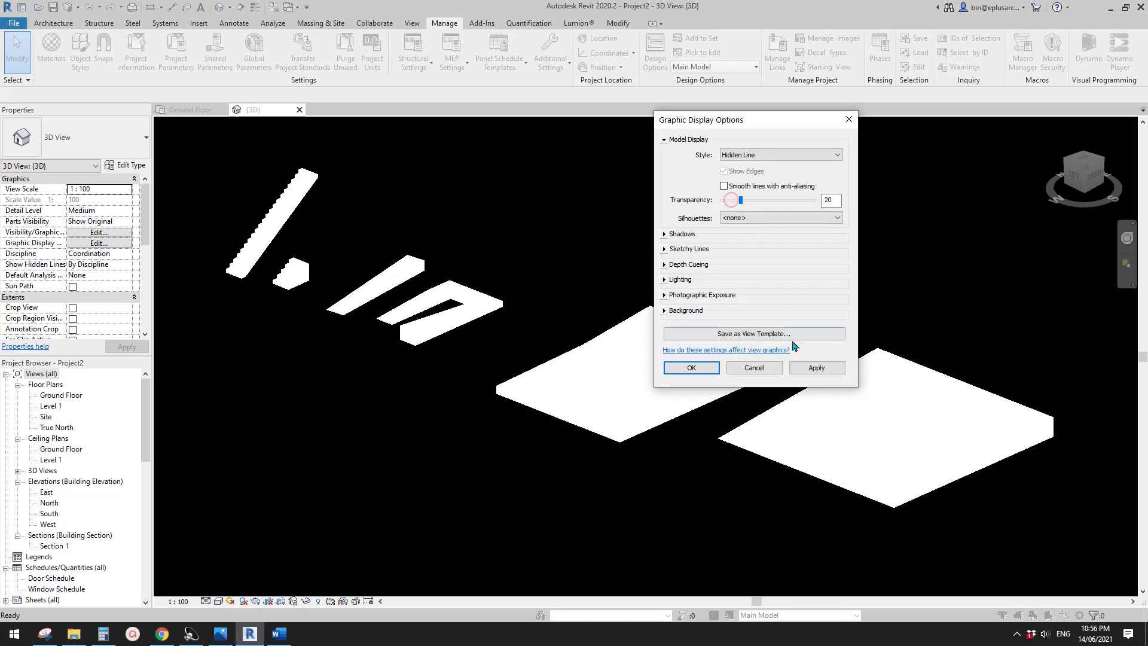
{"action": "left_click", "coordinate": [817, 368]}
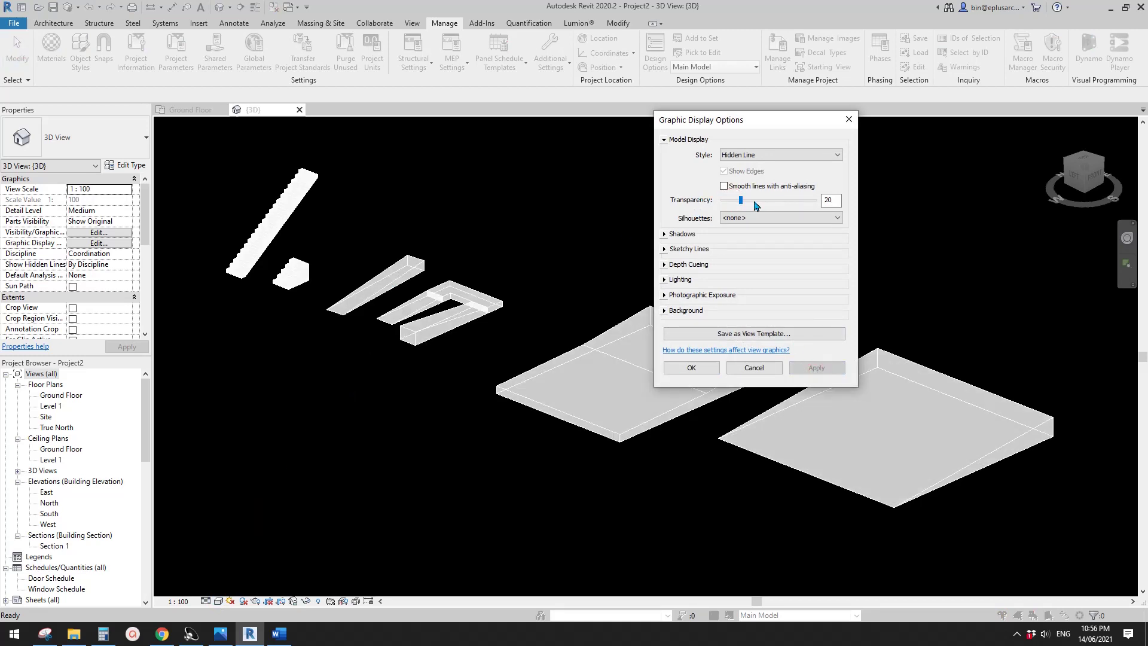
{"action": "left_click", "coordinate": [755, 202]}
{"action": "left_click", "coordinate": [816, 368]}
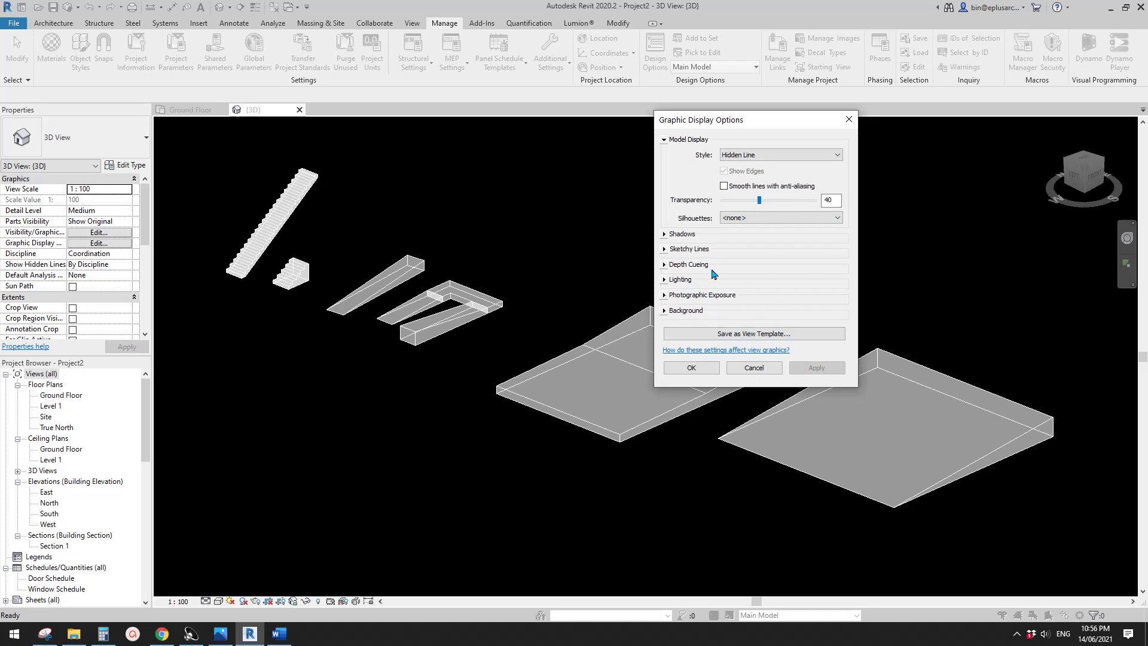
Enable sketchy lines in the 3D view with a jitter of 2 and an extension of 8, and apply them.
{"action": "left_click", "coordinate": [665, 234]}
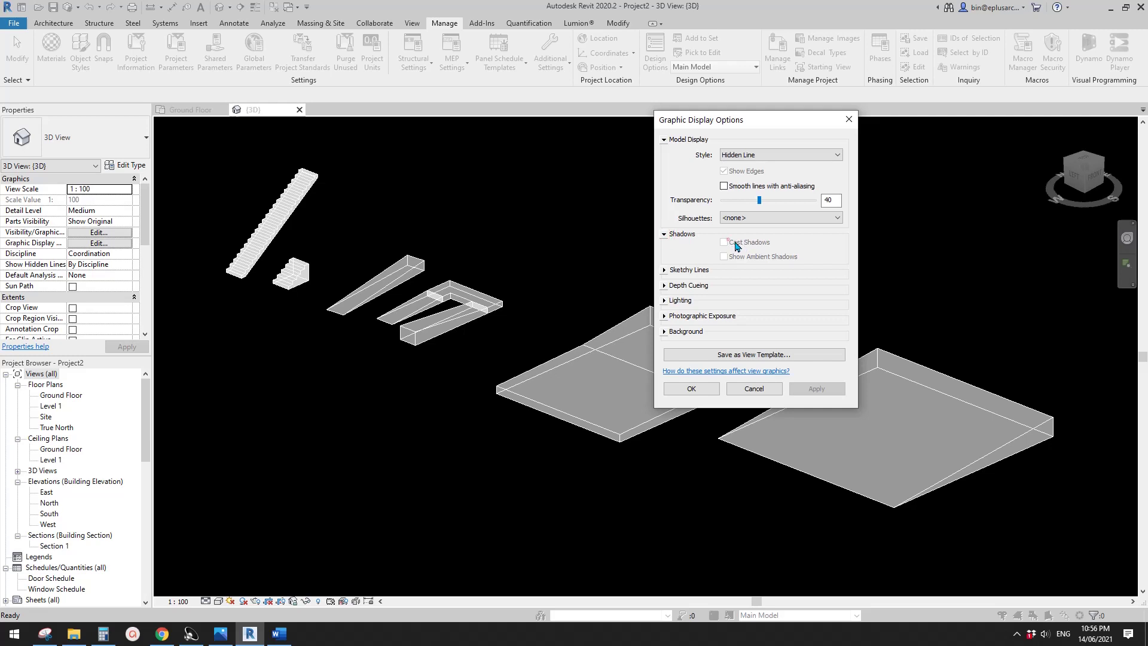
{"action": "left_click", "coordinate": [665, 235]}
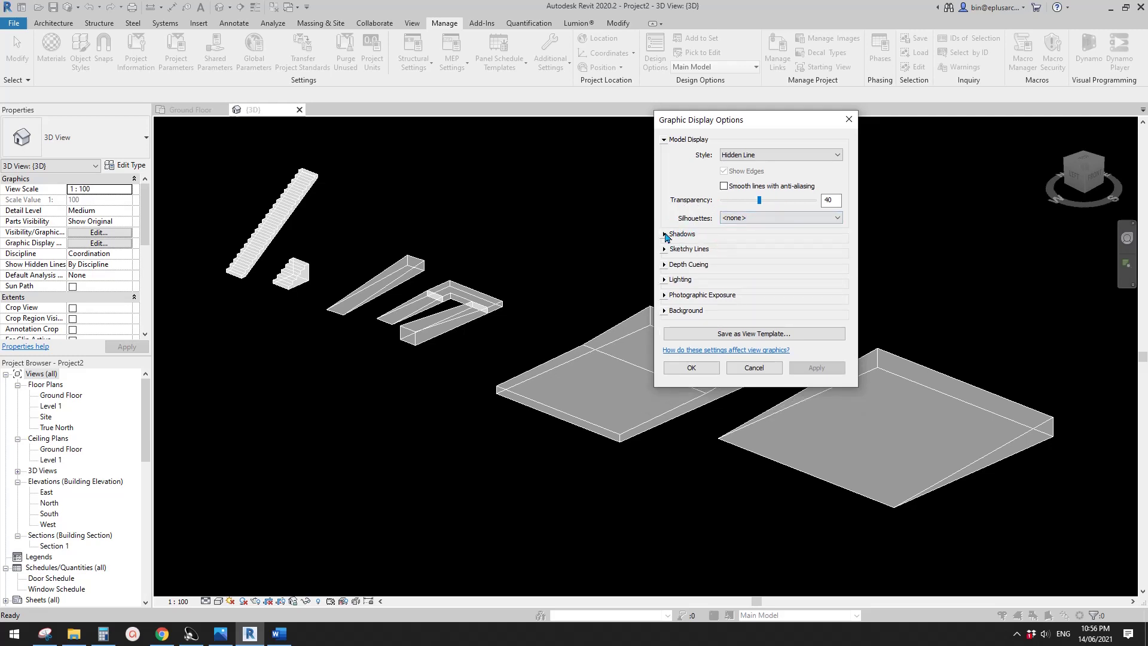
{"action": "left_click", "coordinate": [665, 235]}
{"action": "left_click", "coordinate": [665, 234]}
{"action": "left_click", "coordinate": [665, 250]}
{"action": "left_click", "coordinate": [724, 263]}
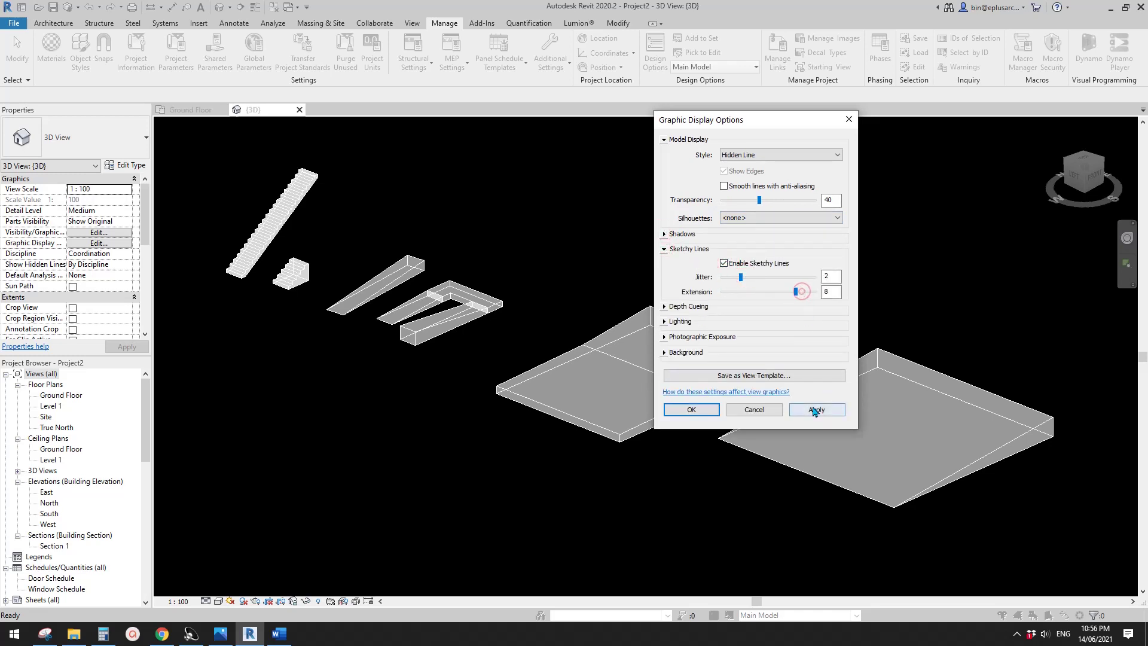
{"action": "left_click", "coordinate": [815, 410]}
{"action": "left_click", "coordinate": [743, 276]}
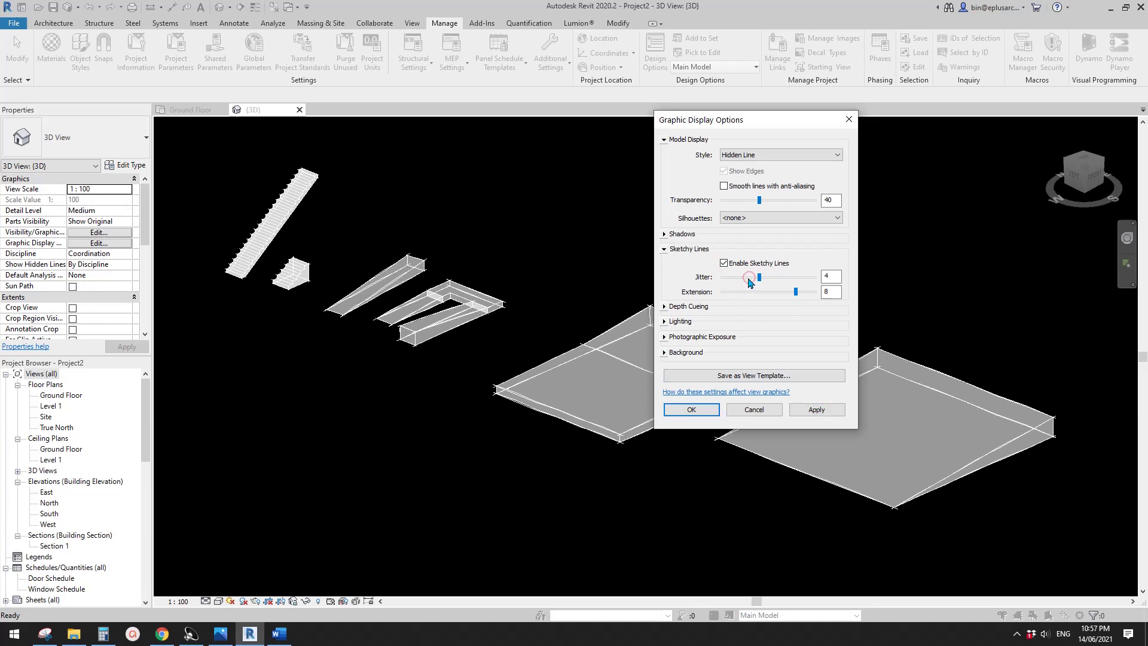
Review the lighting, photographic exposure and background settings, and accept the graphic display options.
{"action": "left_click", "coordinate": [664, 322]}
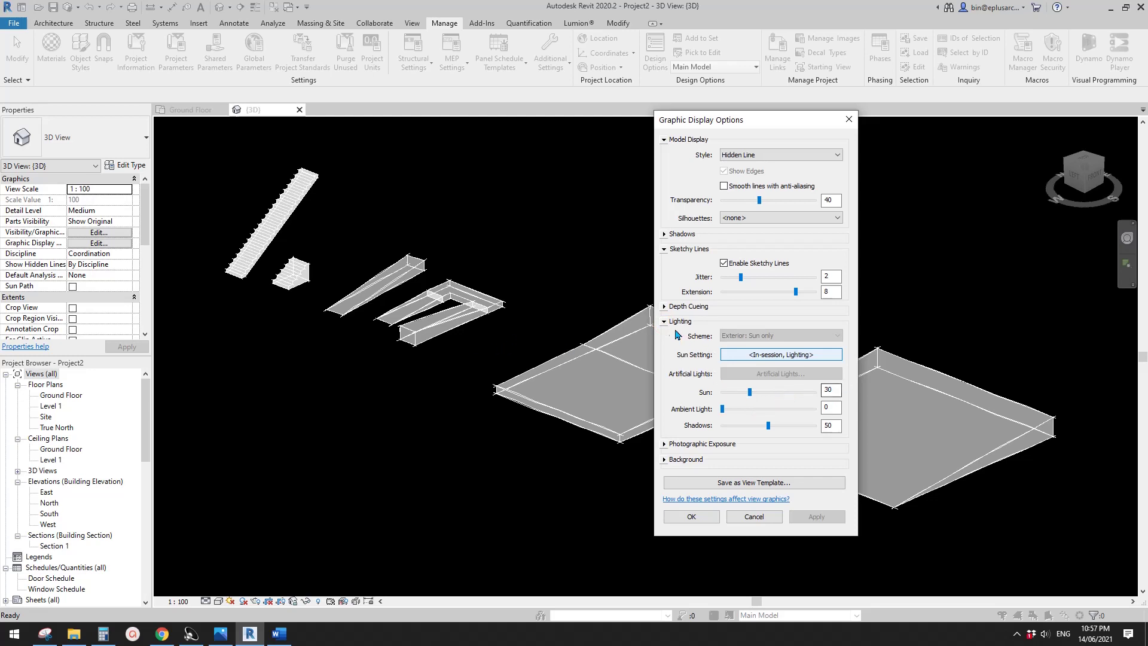
{"action": "left_click", "coordinate": [665, 322]}
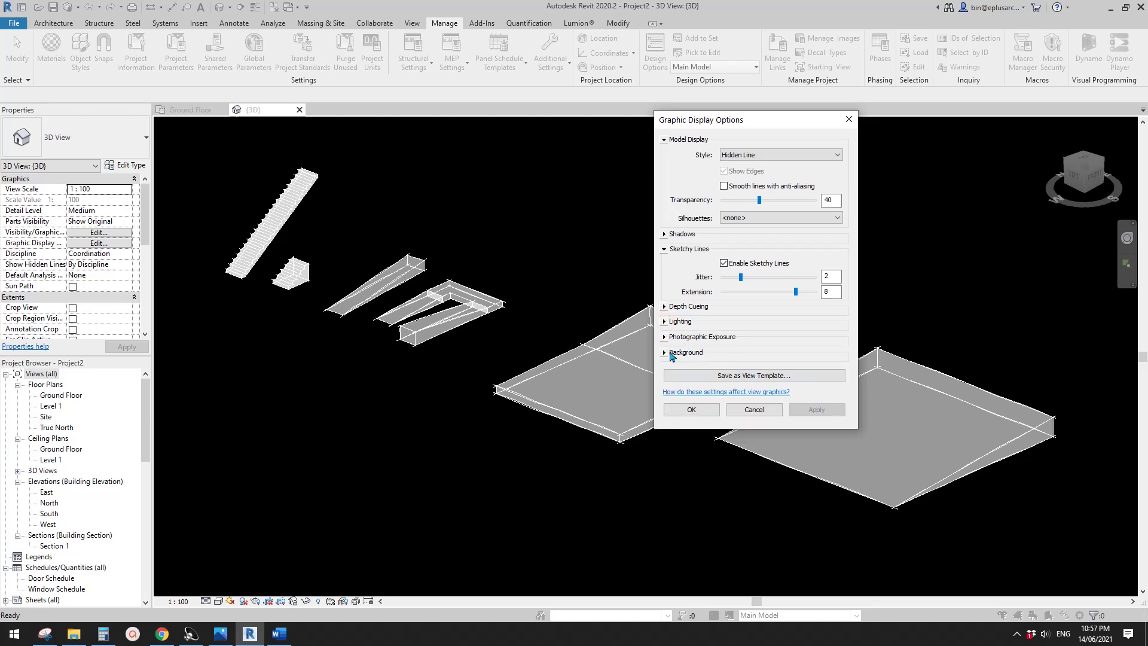
{"action": "left_click", "coordinate": [664, 337]}
{"action": "left_click", "coordinate": [664, 336]}
{"action": "left_click", "coordinate": [664, 352]}
{"action": "left_click", "coordinate": [664, 352]}
{"action": "left_click", "coordinate": [713, 409]}
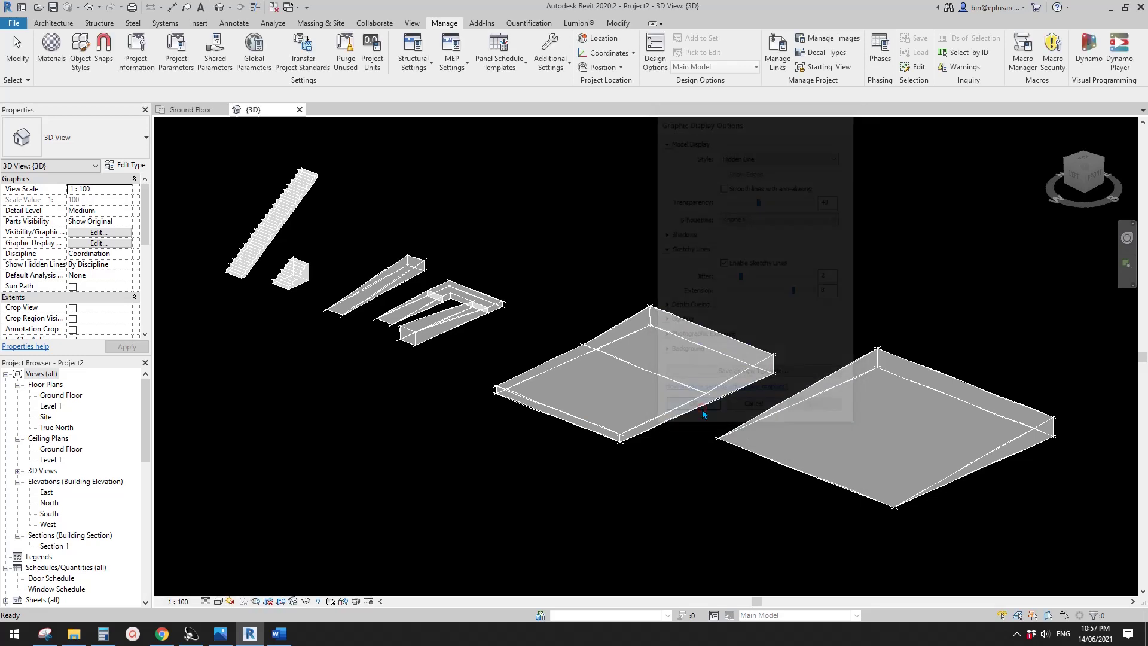
{"action": "scroll", "coordinate": [539, 395], "scroll_direction": "up", "scroll_amount": 1}
{"action": "scroll", "coordinate": [605, 397], "scroll_direction": "down", "scroll_amount": 1}
{"action": "middle_click_drag", "start_coordinate": [626, 406], "coordinate": [579, 388]}
{"action": "middle_click_drag", "start_coordinate": [331, 515], "coordinate": [341, 512]}
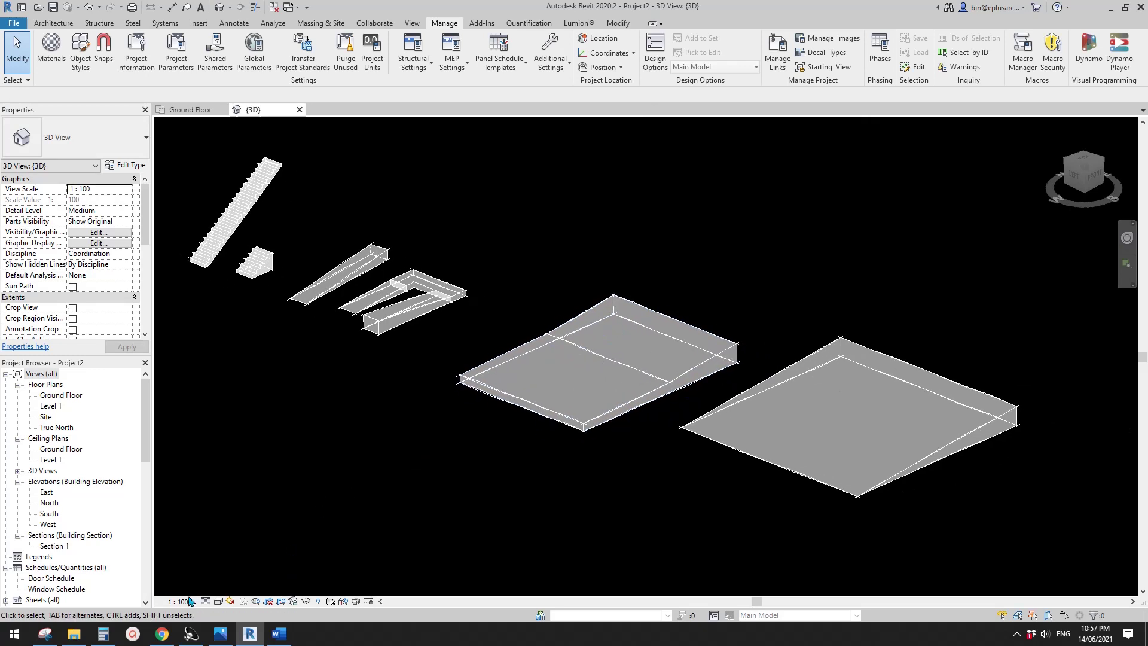
Try the view scales 1:500 and 1:1000 to compare line thickness, and return the 3D view to 1:100.
{"action": "left_click", "coordinate": [181, 601]}
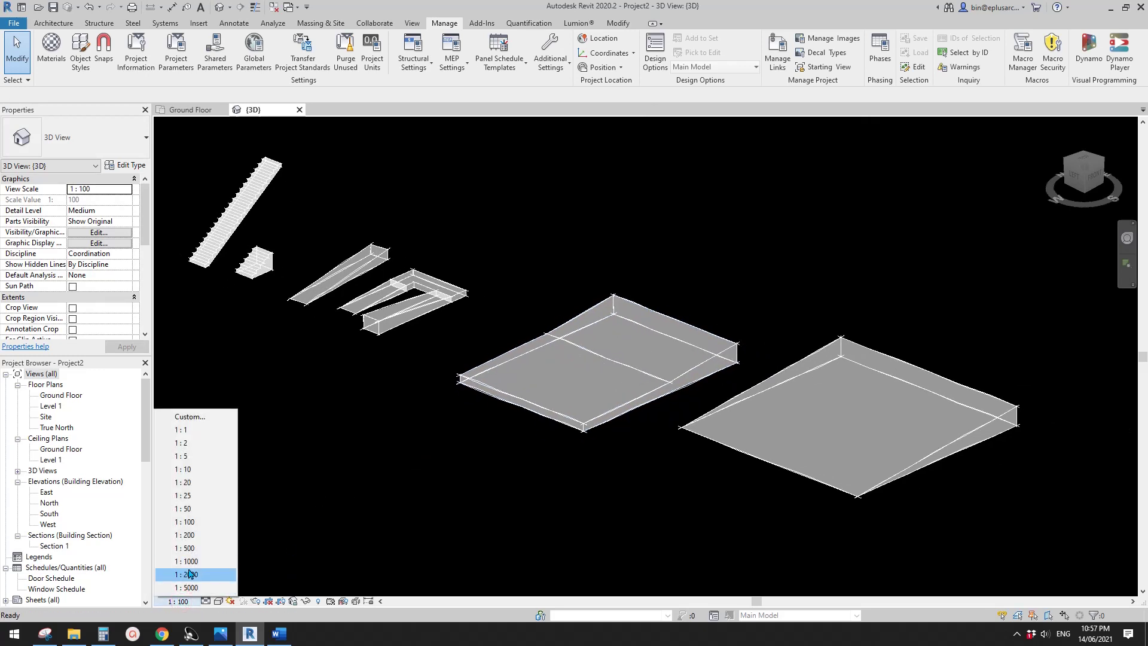
{"action": "left_click", "coordinate": [189, 549]}
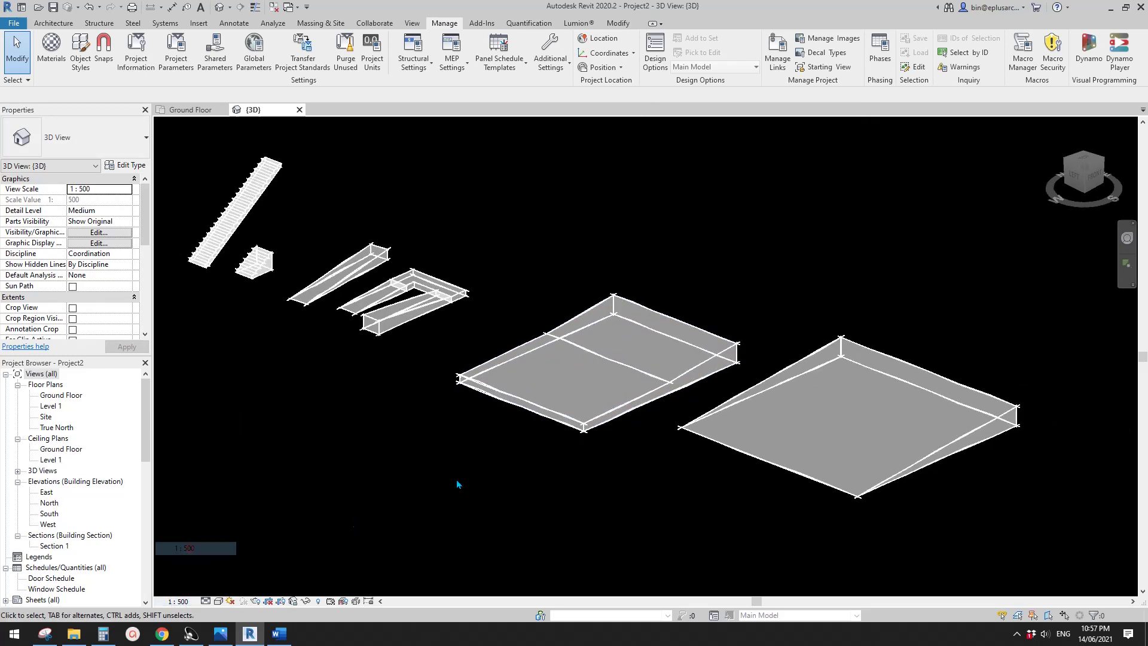
{"action": "left_click", "coordinate": [181, 601]}
{"action": "left_click", "coordinate": [193, 561]}
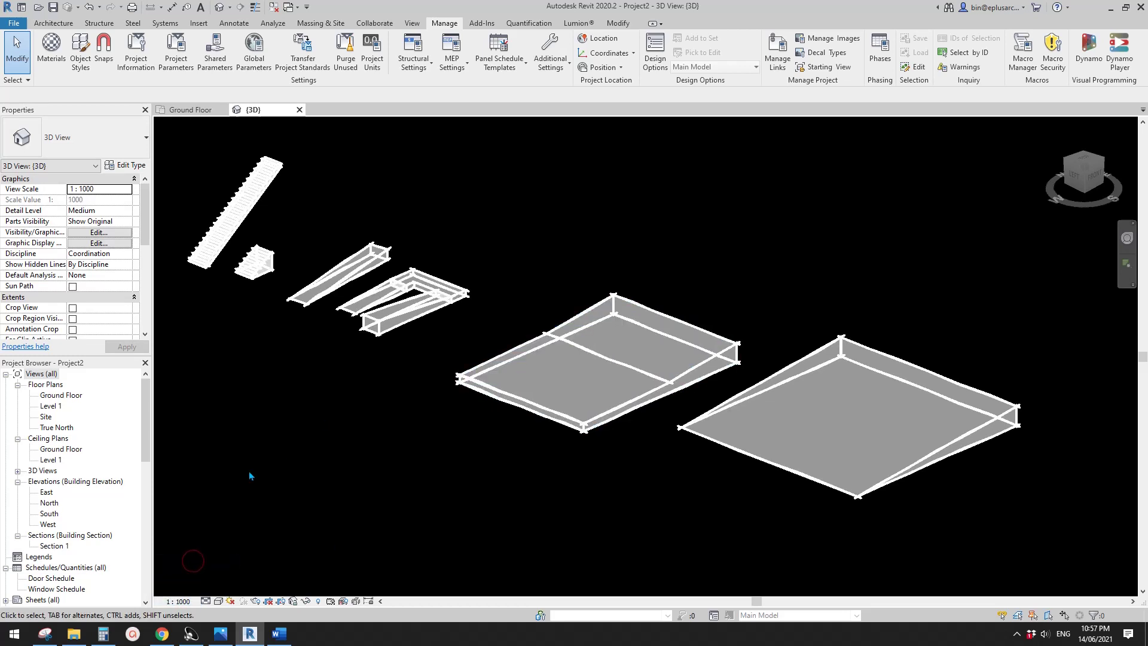
{"action": "middle_click_drag", "start_coordinate": [389, 427], "coordinate": [431, 438]}
{"action": "scroll", "coordinate": [610, 368], "scroll_direction": "up", "scroll_amount": 1}
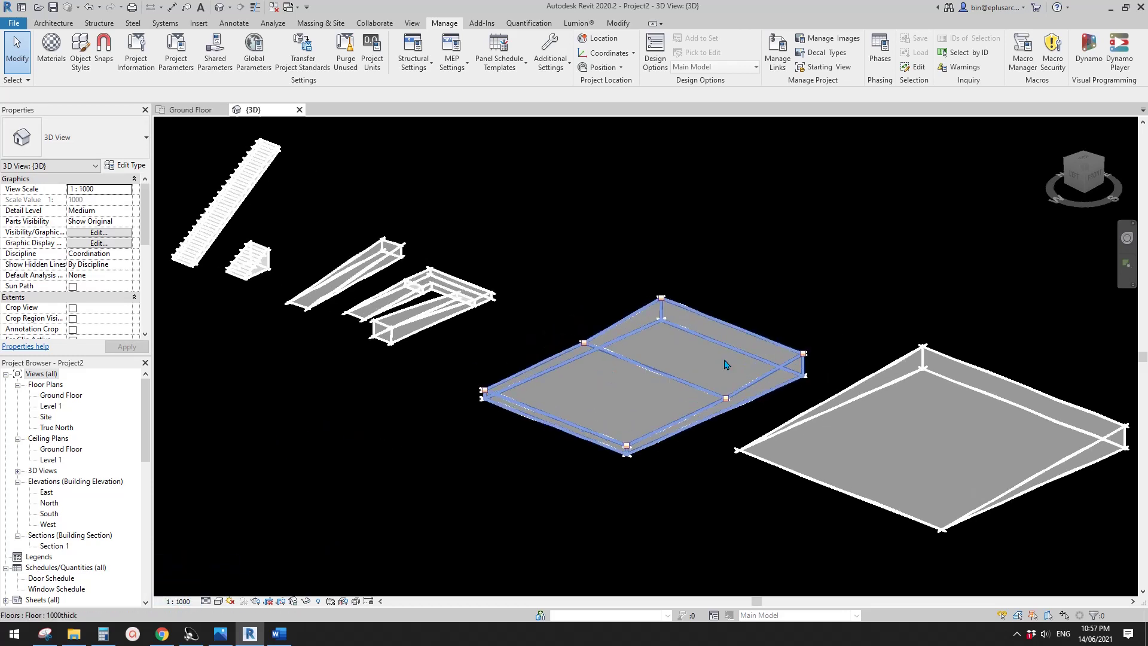
{"action": "left_click", "coordinate": [174, 603]}
{"action": "left_click", "coordinate": [195, 523]}
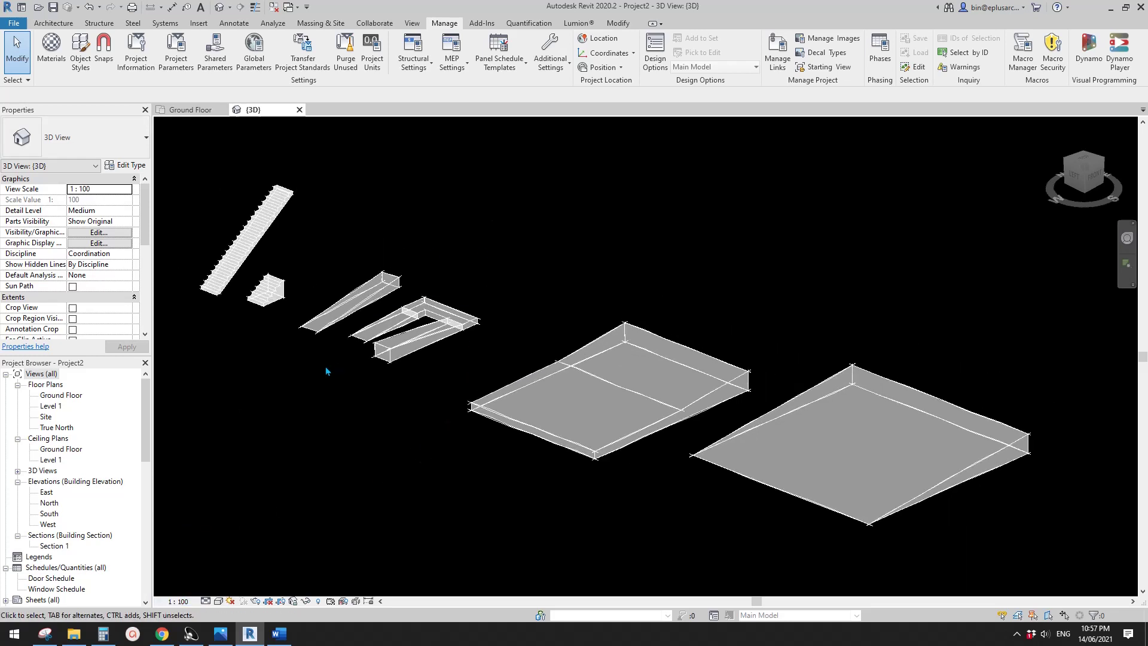
Assign the "white 9" line style to the 3D view's silhouettes, and apply and accept the graphic display options.
{"action": "left_click", "coordinate": [219, 601]}
{"action": "left_click", "coordinate": [257, 511]}
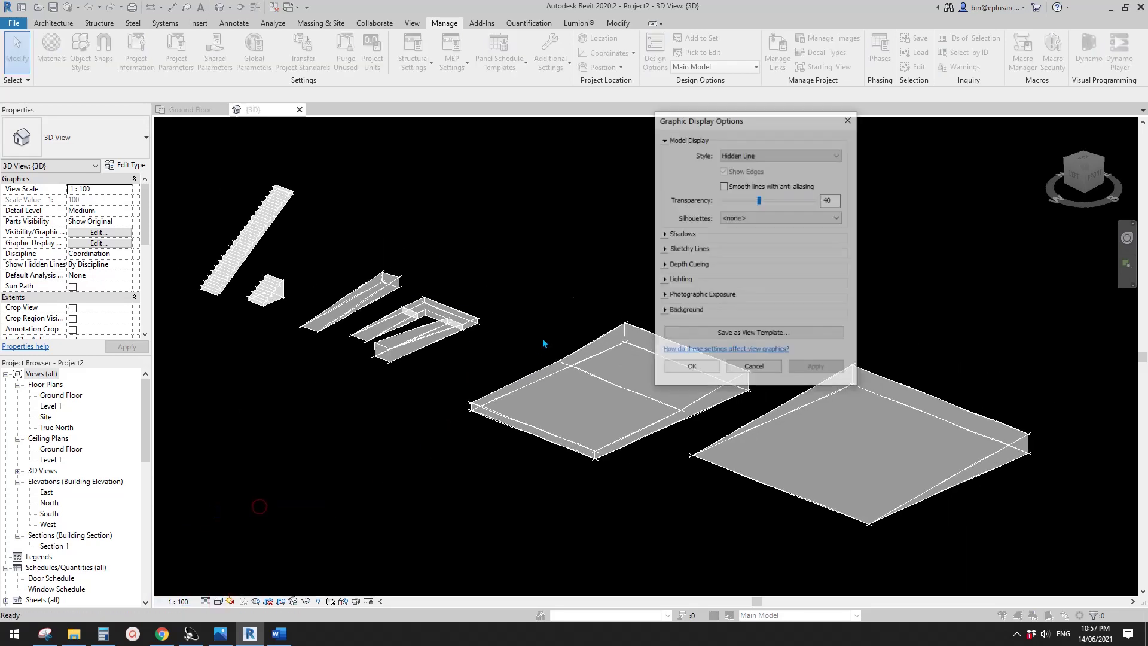
{"action": "left_click", "coordinate": [784, 218]}
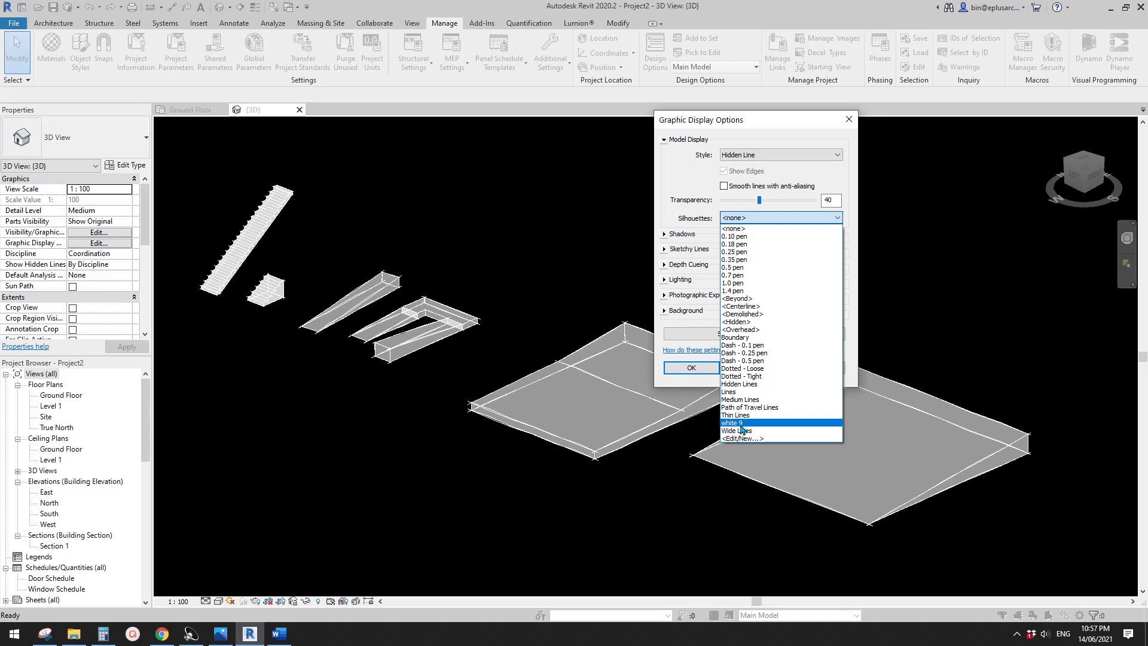
{"action": "left_click", "coordinate": [736, 422]}
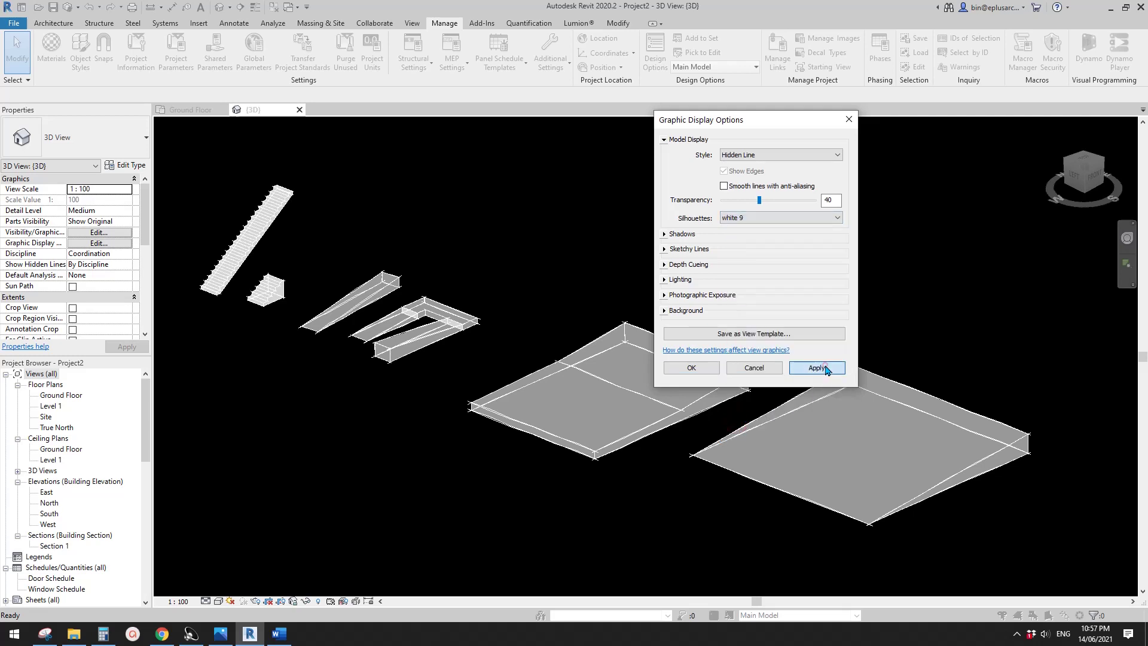
{"action": "left_click", "coordinate": [823, 367]}
{"action": "left_click", "coordinate": [693, 367]}
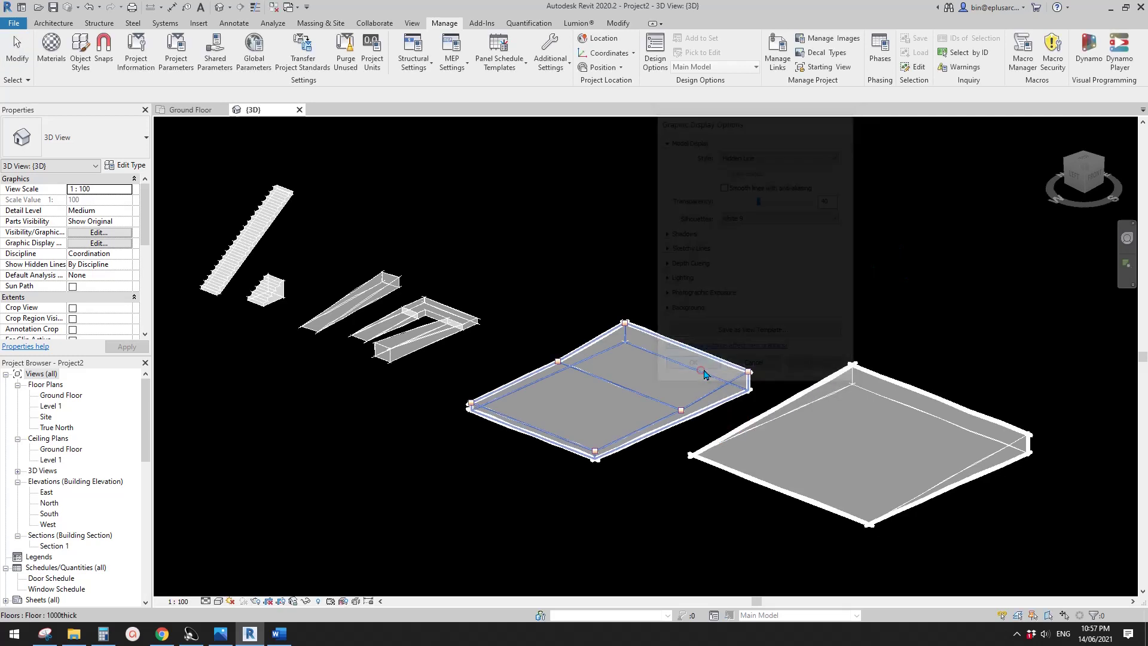
{"action": "scroll", "coordinate": [690, 362], "scroll_direction": "up", "scroll_amount": 3}
{"action": "left_click", "coordinate": [691, 359]}
{"action": "scroll", "coordinate": [873, 382], "scroll_direction": "down", "scroll_amount": 1}
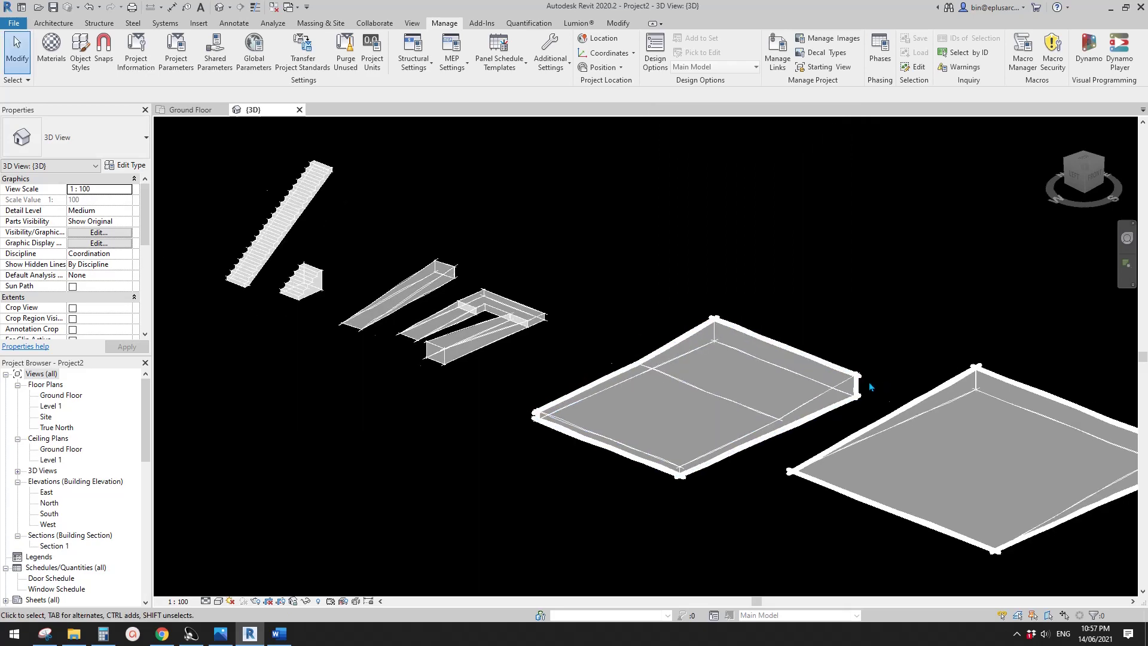
{"action": "middle_click_drag", "start_coordinate": [869, 382], "coordinate": [775, 381]}
{"action": "middle_click_drag", "start_coordinate": [928, 397], "coordinate": [820, 373]}
{"action": "scroll", "coordinate": [966, 404], "scroll_direction": "down", "scroll_amount": 1}
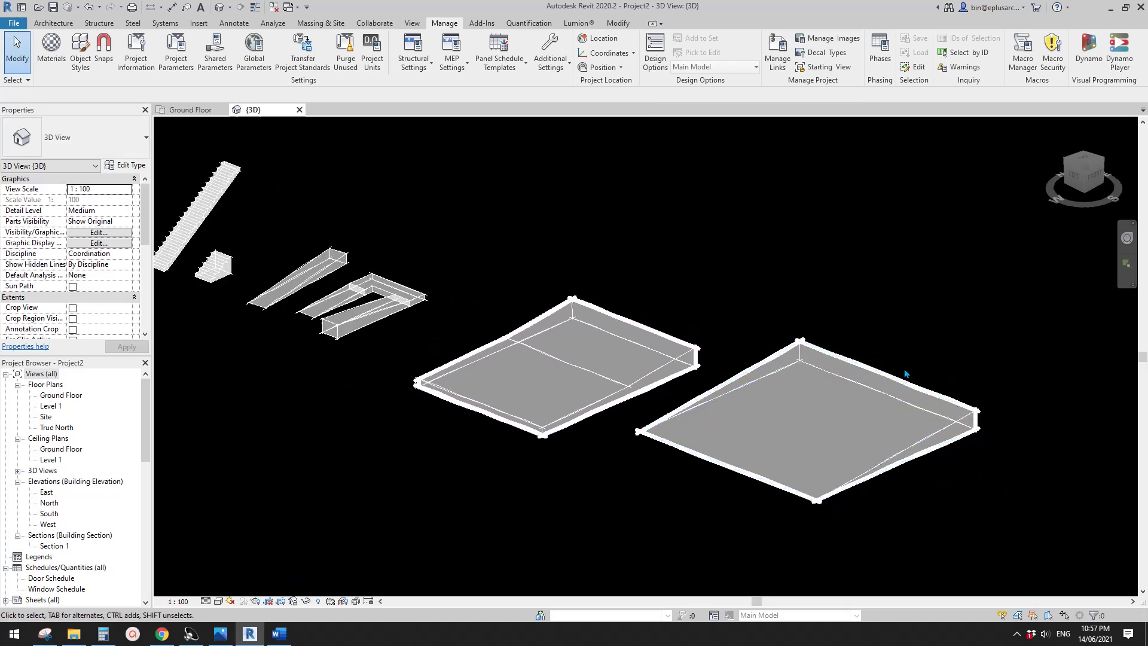
Examine the silhouette and sketchy-line appearance of the stairs, ramps, sloped floor and sloped roof in the 3D view.
{"action": "middle_click_drag", "start_coordinate": [654, 407], "coordinate": [845, 438]}
{"action": "scroll", "coordinate": [475, 357], "scroll_direction": "up", "scroll_amount": 2}
{"action": "scroll", "coordinate": [513, 343], "scroll_direction": "down", "scroll_amount": 1}
{"action": "middle_click_drag", "start_coordinate": [513, 342], "coordinate": [521, 394]}
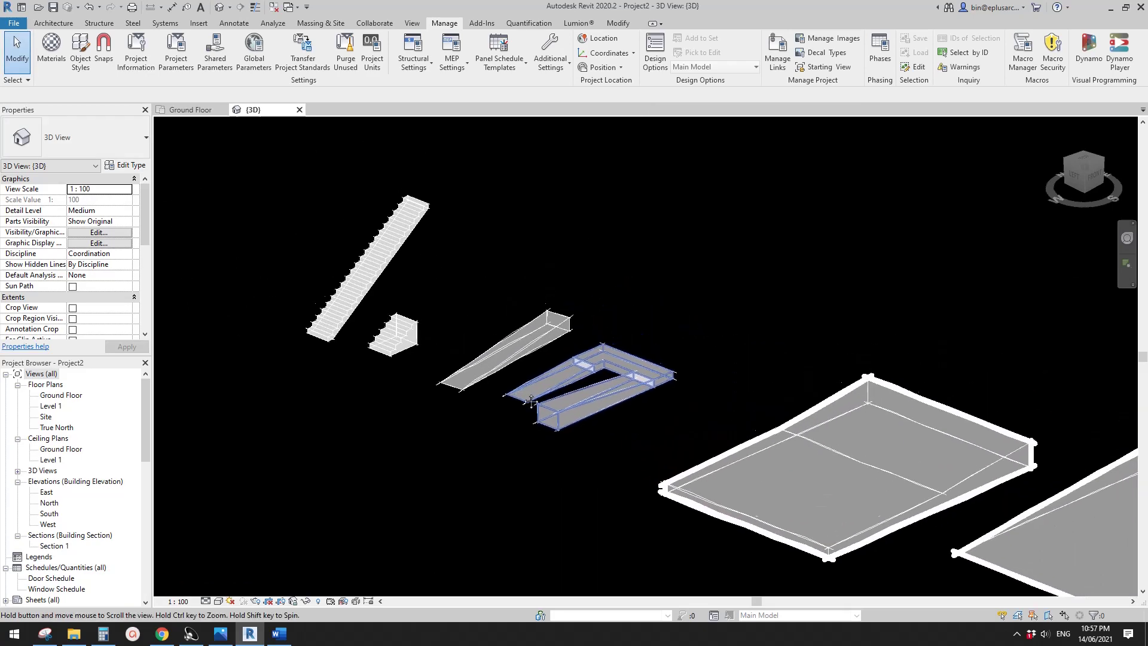
{"action": "scroll", "coordinate": [371, 276], "scroll_direction": "up", "scroll_amount": 4}
{"action": "middle_click_drag", "start_coordinate": [433, 406], "coordinate": [358, 354]}
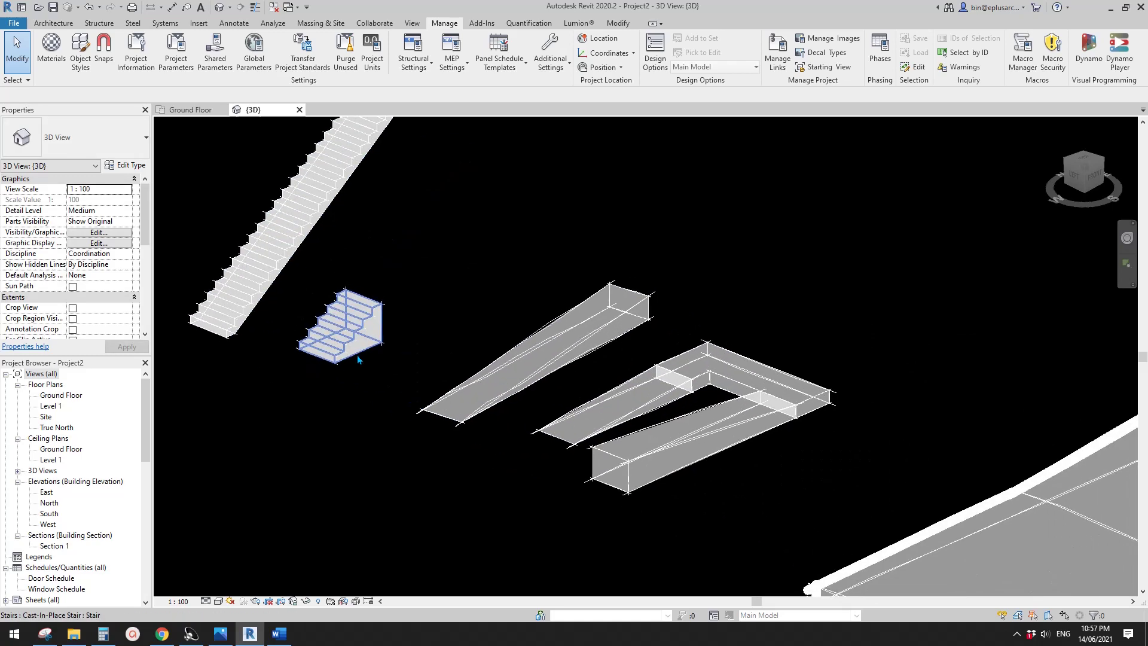
{"action": "scroll", "coordinate": [648, 348], "scroll_direction": "down", "scroll_amount": 1}
{"action": "middle_click_drag", "start_coordinate": [604, 341], "coordinate": [578, 326]}
{"action": "scroll", "coordinate": [565, 330], "scroll_direction": "down", "scroll_amount": 2}
{"action": "middle_click_drag", "start_coordinate": [946, 453], "coordinate": [866, 407]}
{"action": "left_click", "coordinate": [866, 407]}
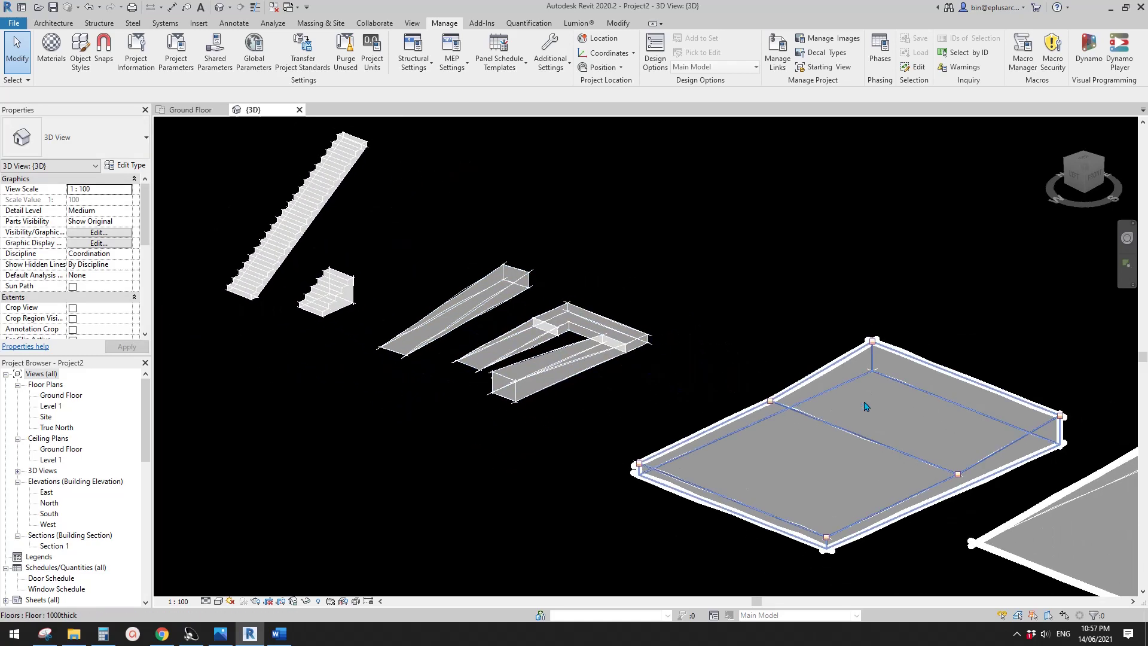
{"action": "middle_click_drag", "start_coordinate": [863, 359], "coordinate": [767, 348]}
{"action": "middle_click_drag", "start_coordinate": [914, 413], "coordinate": [796, 330]}
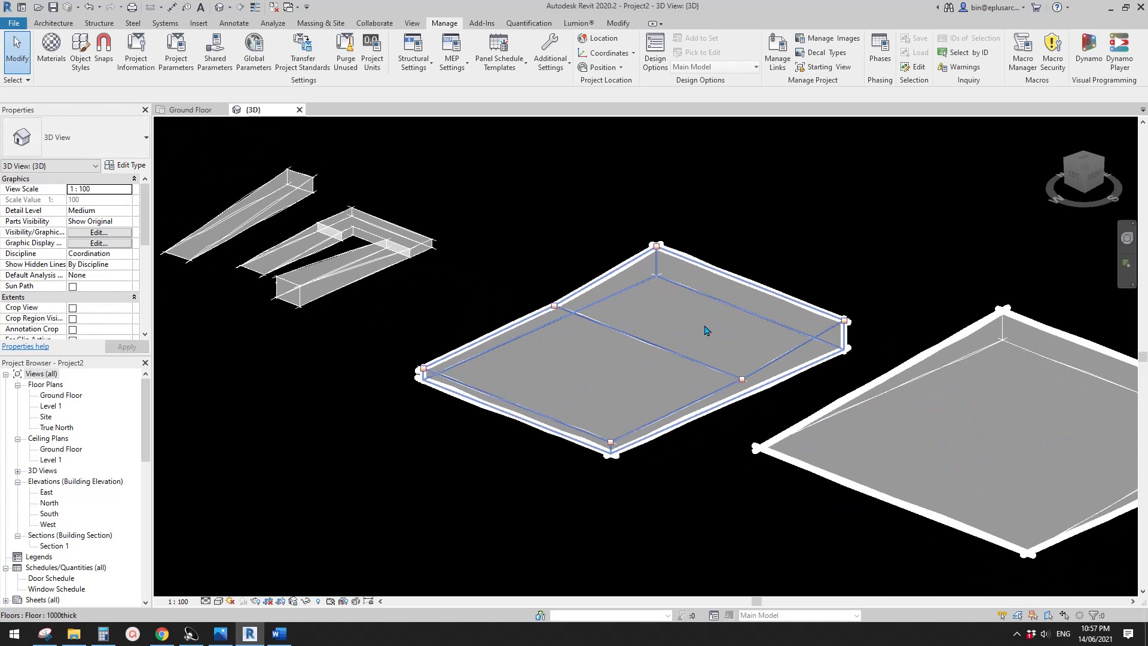
{"action": "scroll", "coordinate": [938, 407], "scroll_direction": "down", "scroll_amount": 3}
{"action": "middle_click_drag", "start_coordinate": [932, 411], "coordinate": [664, 426]}
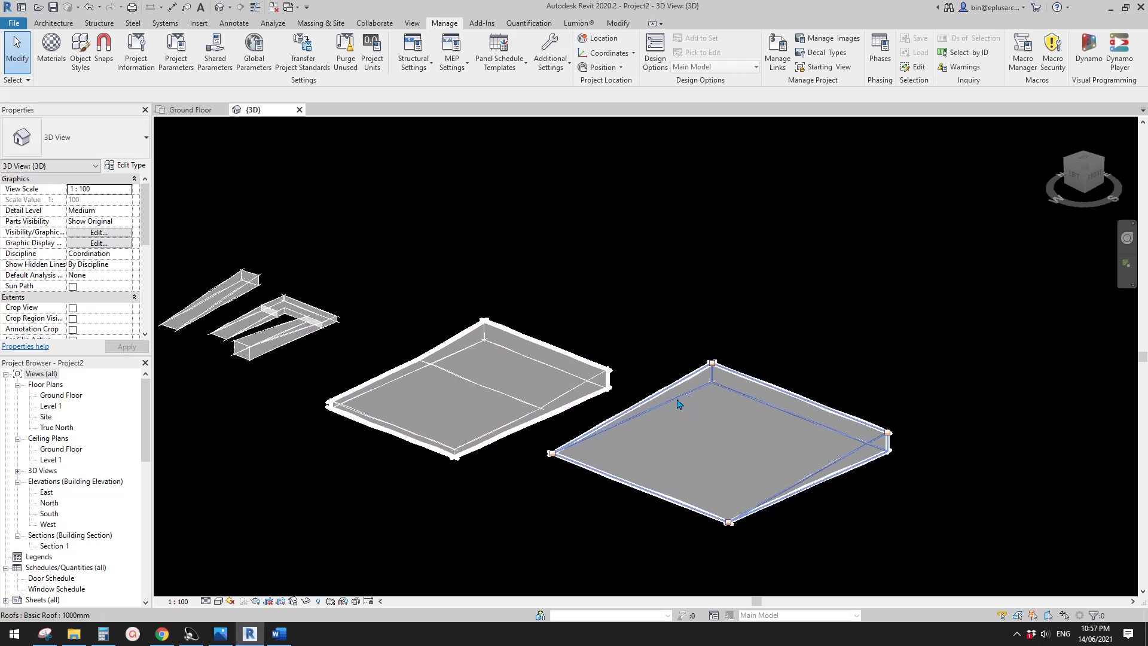
Draw a straight Double brick - 270 test wall, 8000 mm high, behind the sloped floor and roof in the 3D view.
{"action": "middle_click_drag", "start_coordinate": [688, 366], "coordinate": [744, 364]}
{"action": "key", "text": "w"}
{"action": "key", "text": "a"}
{"action": "left_click", "coordinate": [672, 270]}
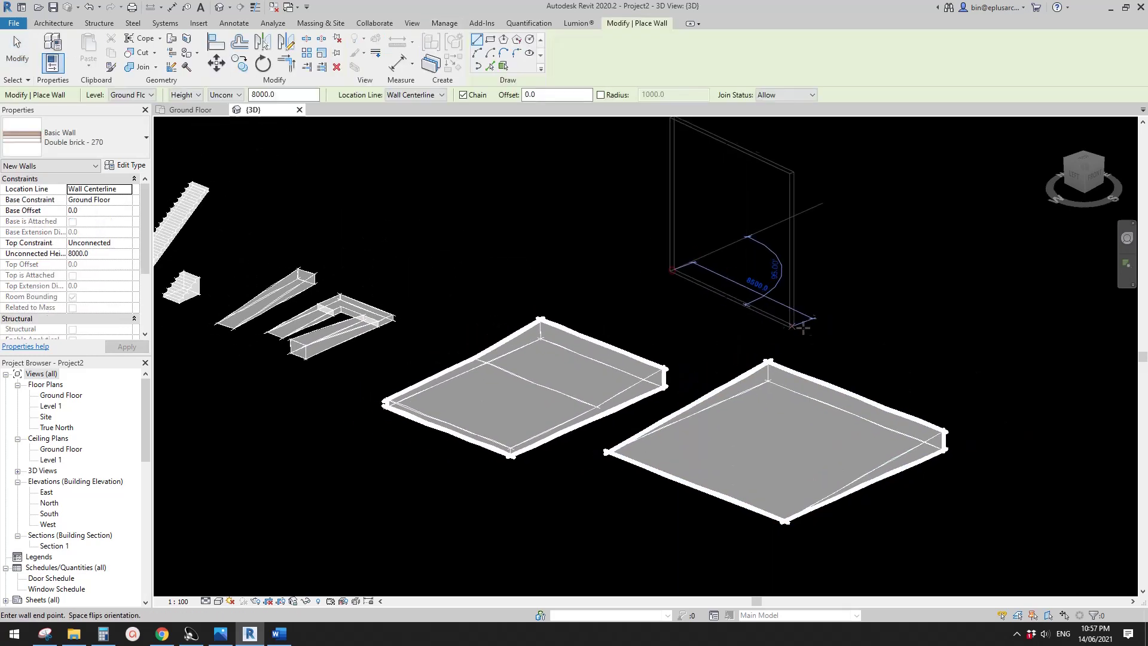
{"action": "left_click", "coordinate": [815, 327]}
{"action": "left_click", "coordinate": [816, 327]}
{"action": "key", "text": "Escape"}
{"action": "key", "text": "Escape"}
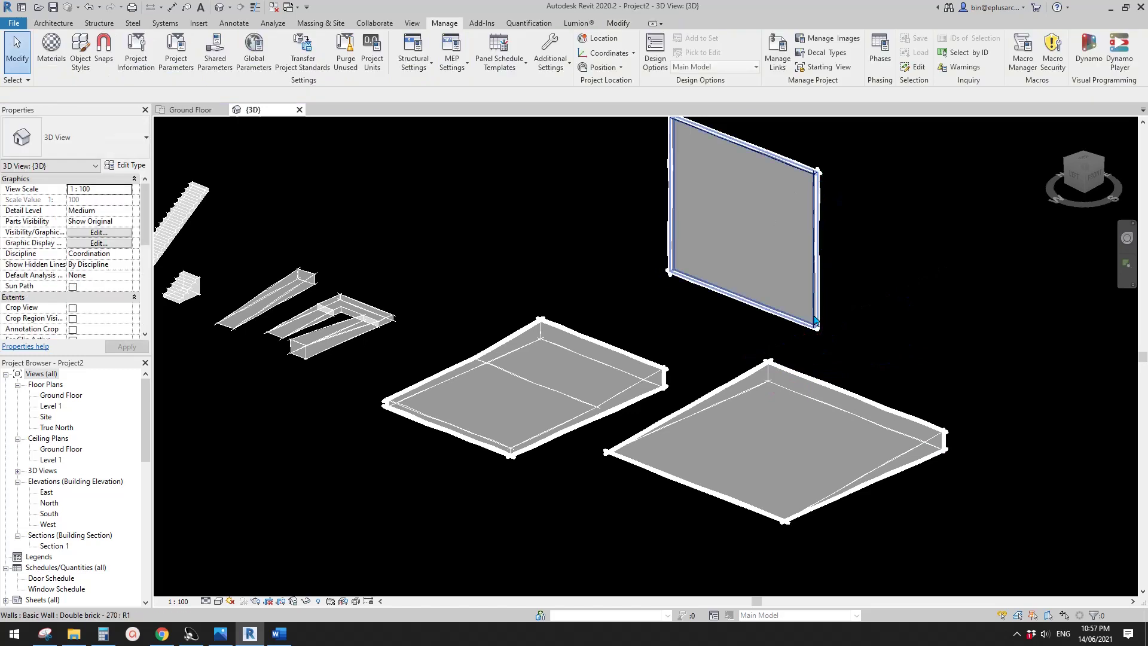
{"action": "middle_click_drag", "start_coordinate": [675, 248], "coordinate": [748, 289]}
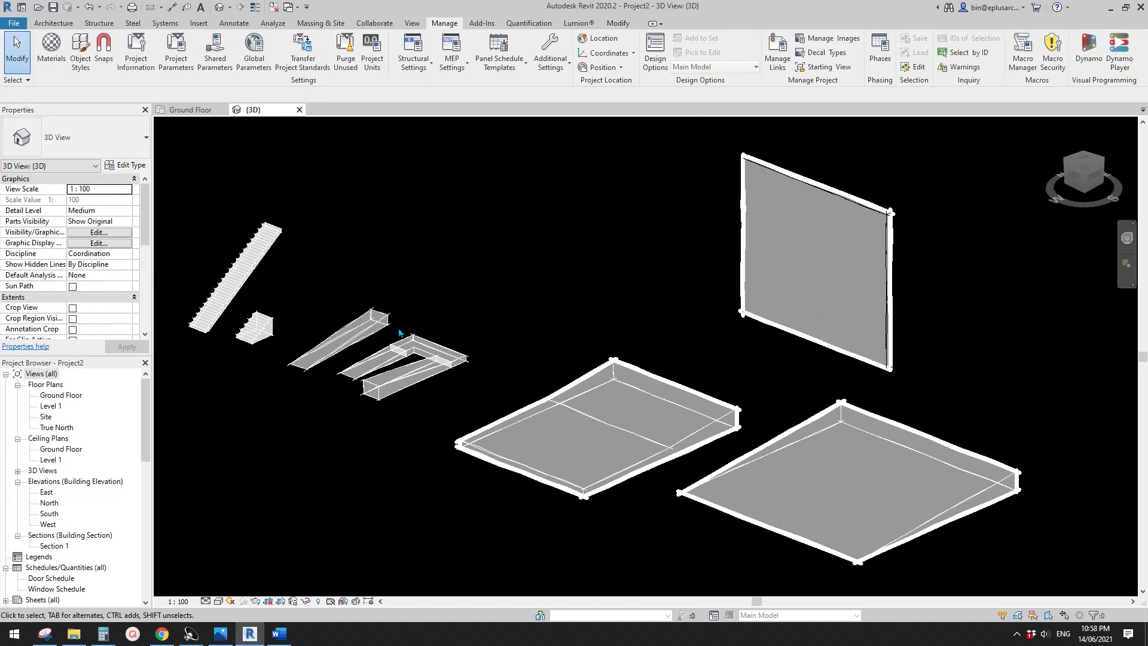
Delete the test wall behind the sloped floor and roof.
{"action": "left_click", "coordinate": [809, 282]}
{"action": "key", "text": "Delete"}
{"action": "middle_click_drag", "start_coordinate": [642, 389], "coordinate": [668, 358]}
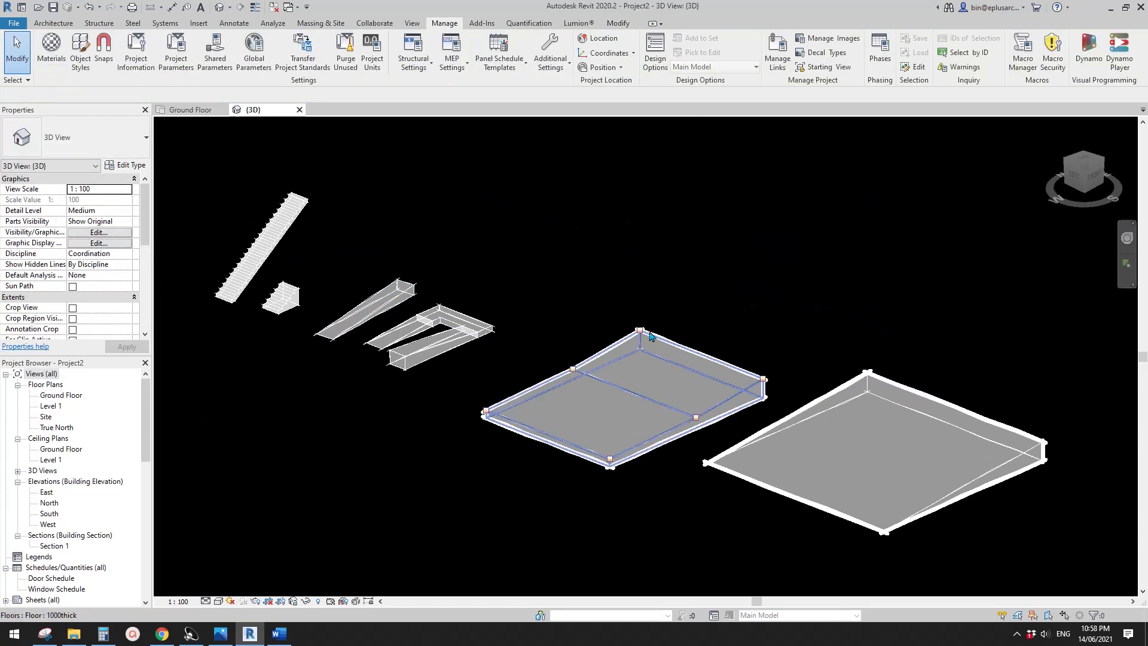
{"action": "middle_click_drag", "start_coordinate": [764, 417], "coordinate": [770, 362]}
{"action": "scroll", "coordinate": [773, 383], "scroll_direction": "down", "scroll_amount": 1}
{"action": "scroll", "coordinate": [805, 357], "scroll_direction": "up", "scroll_amount": 1}
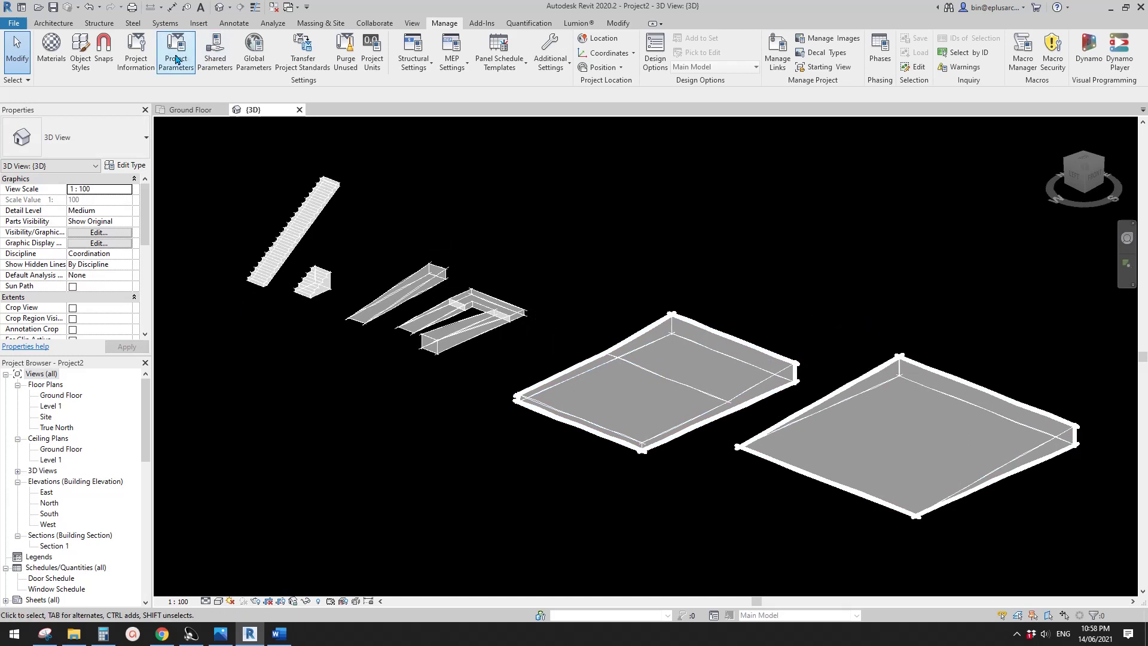
Place the model text "DAY 451" in front of the U-shaped ramp, beside the sloped floor.
{"action": "left_click", "coordinate": [54, 23]}
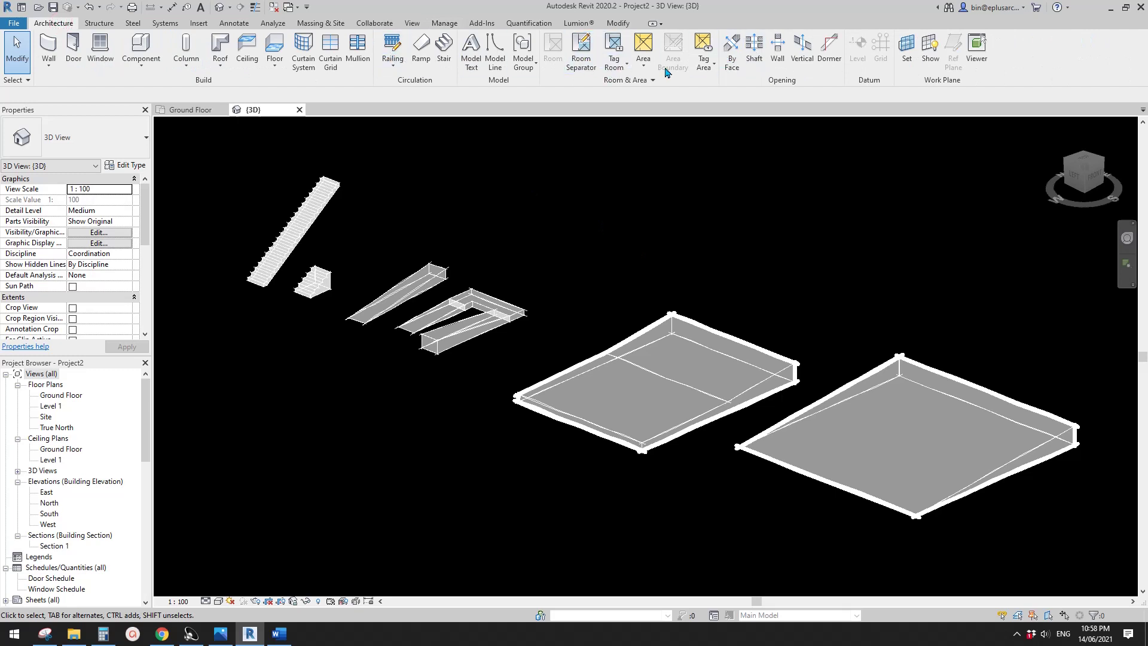
{"action": "left_click", "coordinate": [472, 50]}
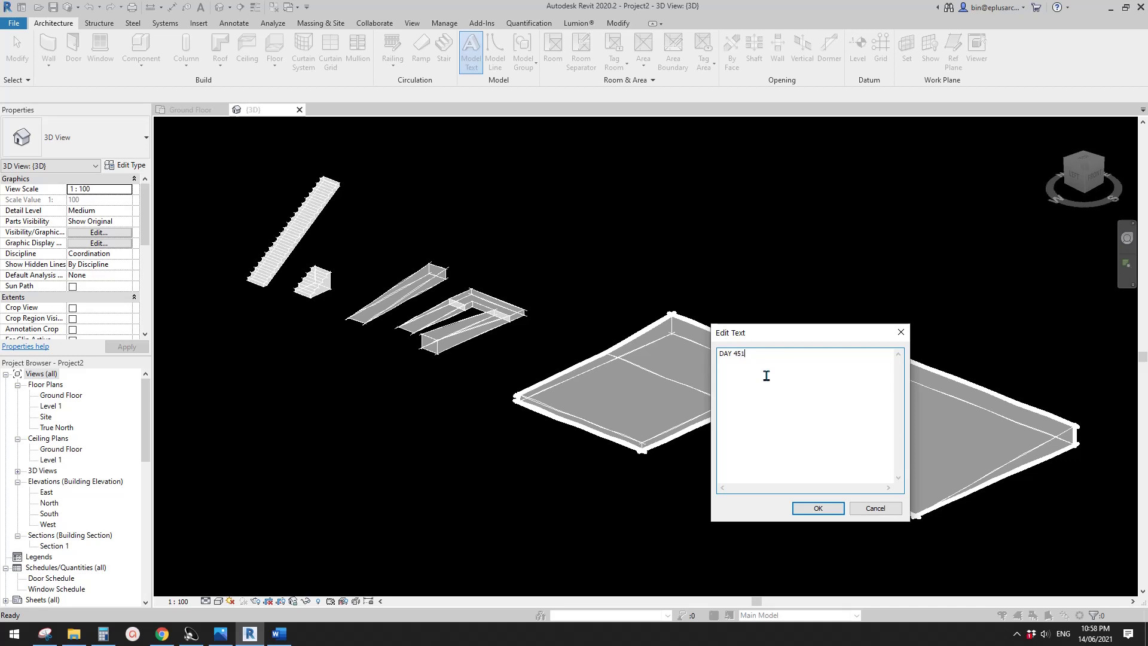
{"action": "left_click", "coordinate": [818, 507]}
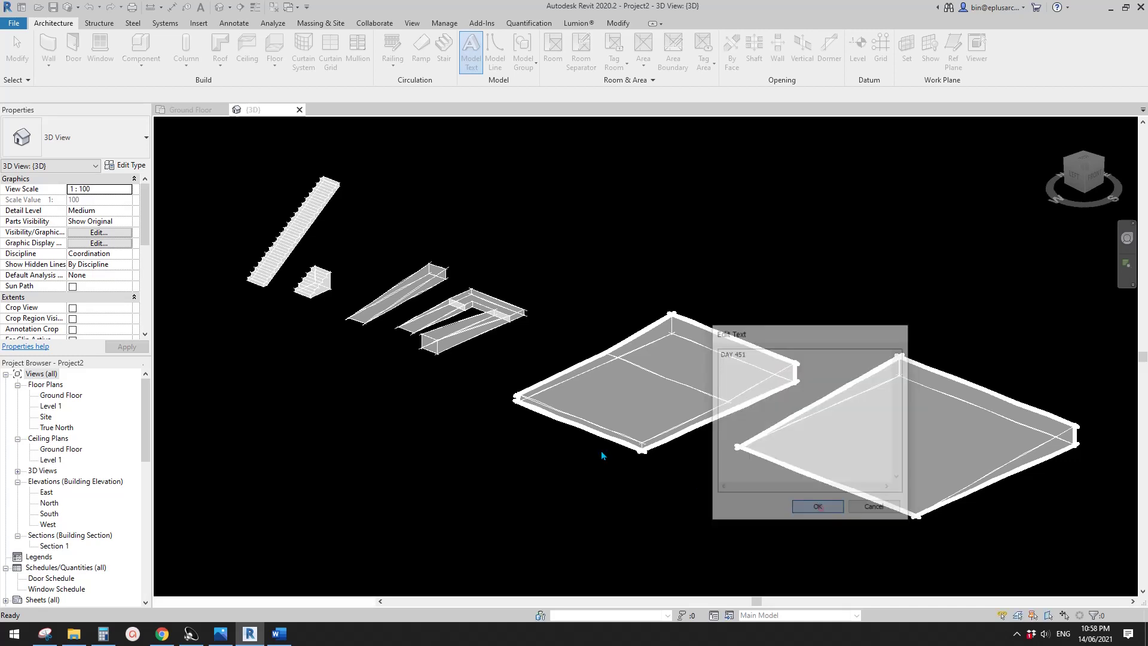
{"action": "left_click", "coordinate": [424, 451]}
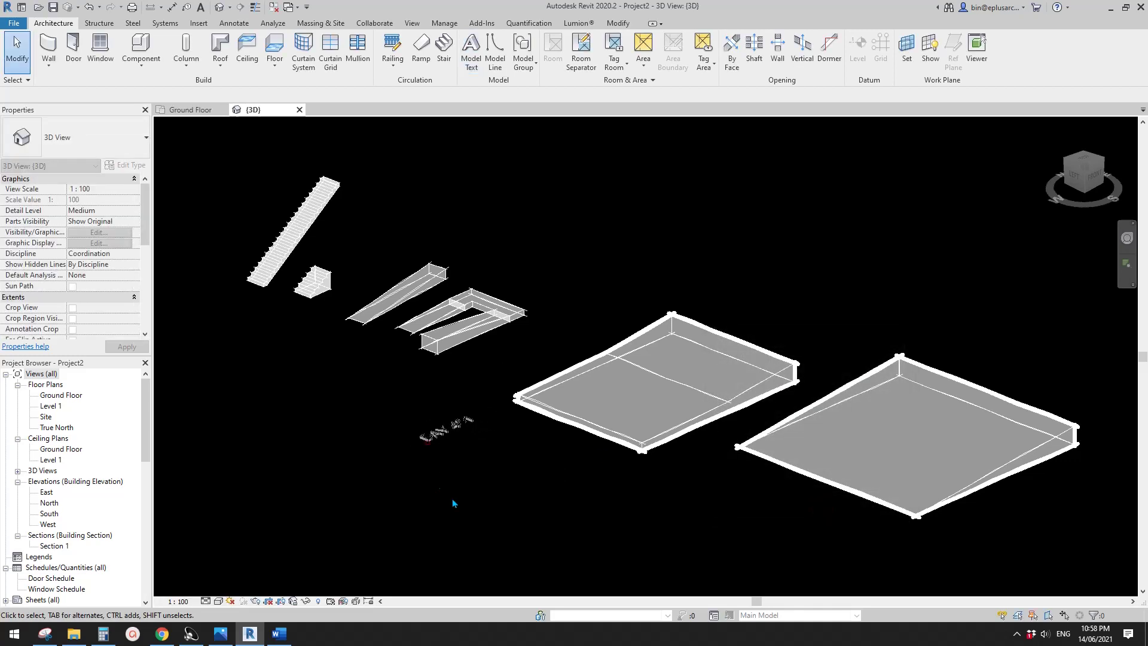
{"action": "left_click", "coordinate": [923, 437]}
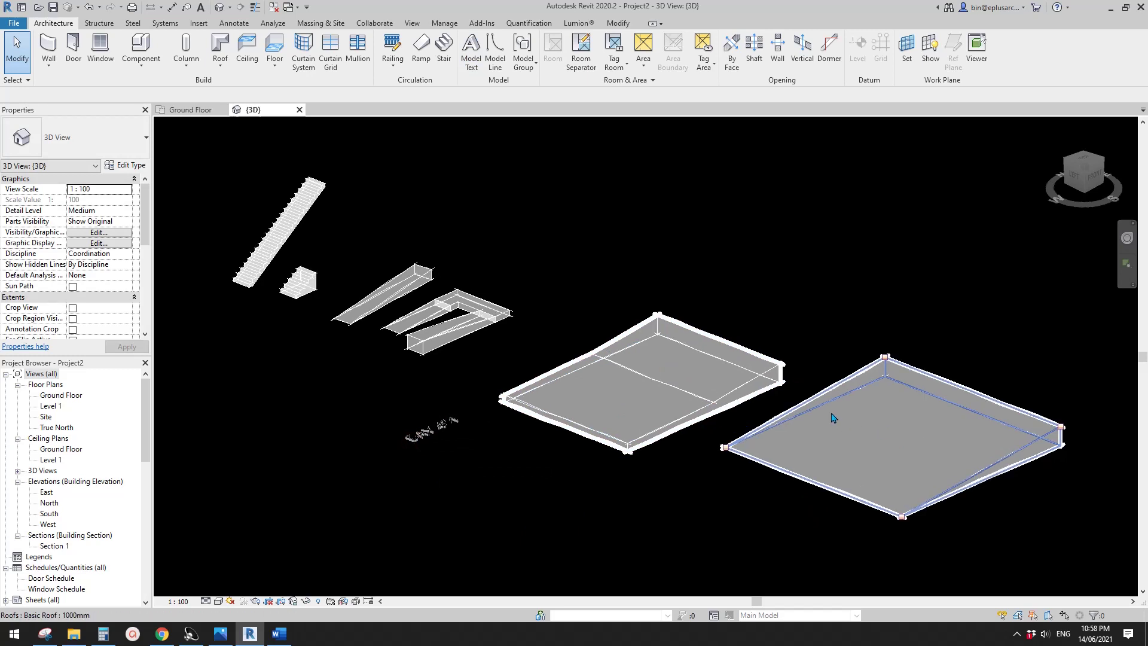
{"action": "left_click", "coordinate": [709, 399]}
{"action": "middle_click_drag", "start_coordinate": [713, 400], "coordinate": [705, 398]}
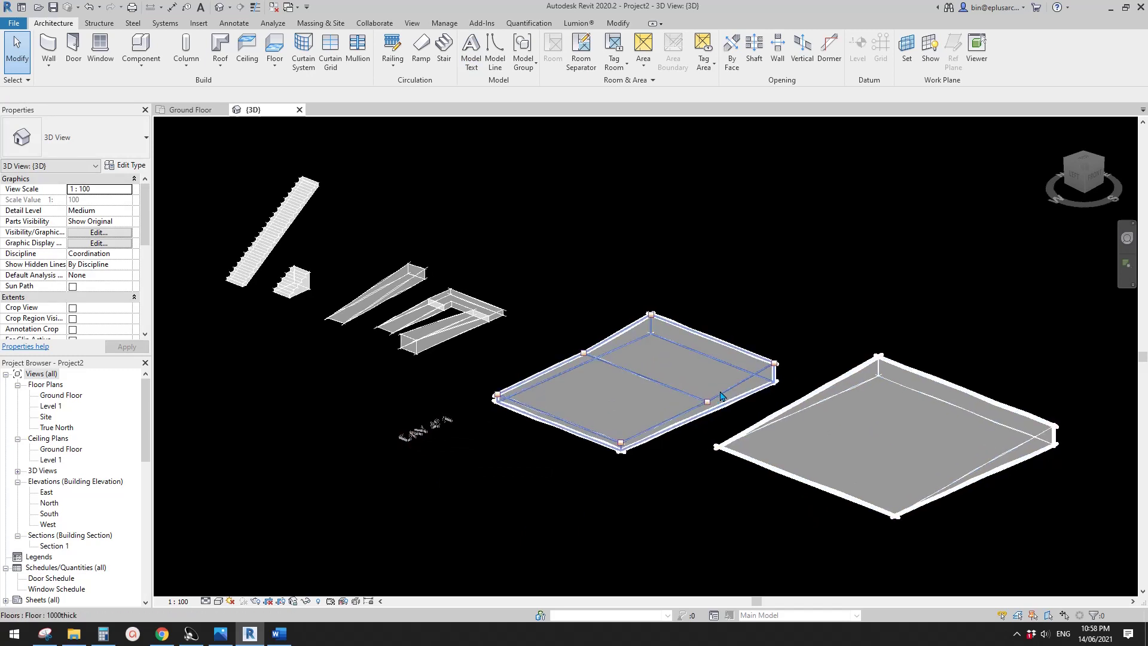